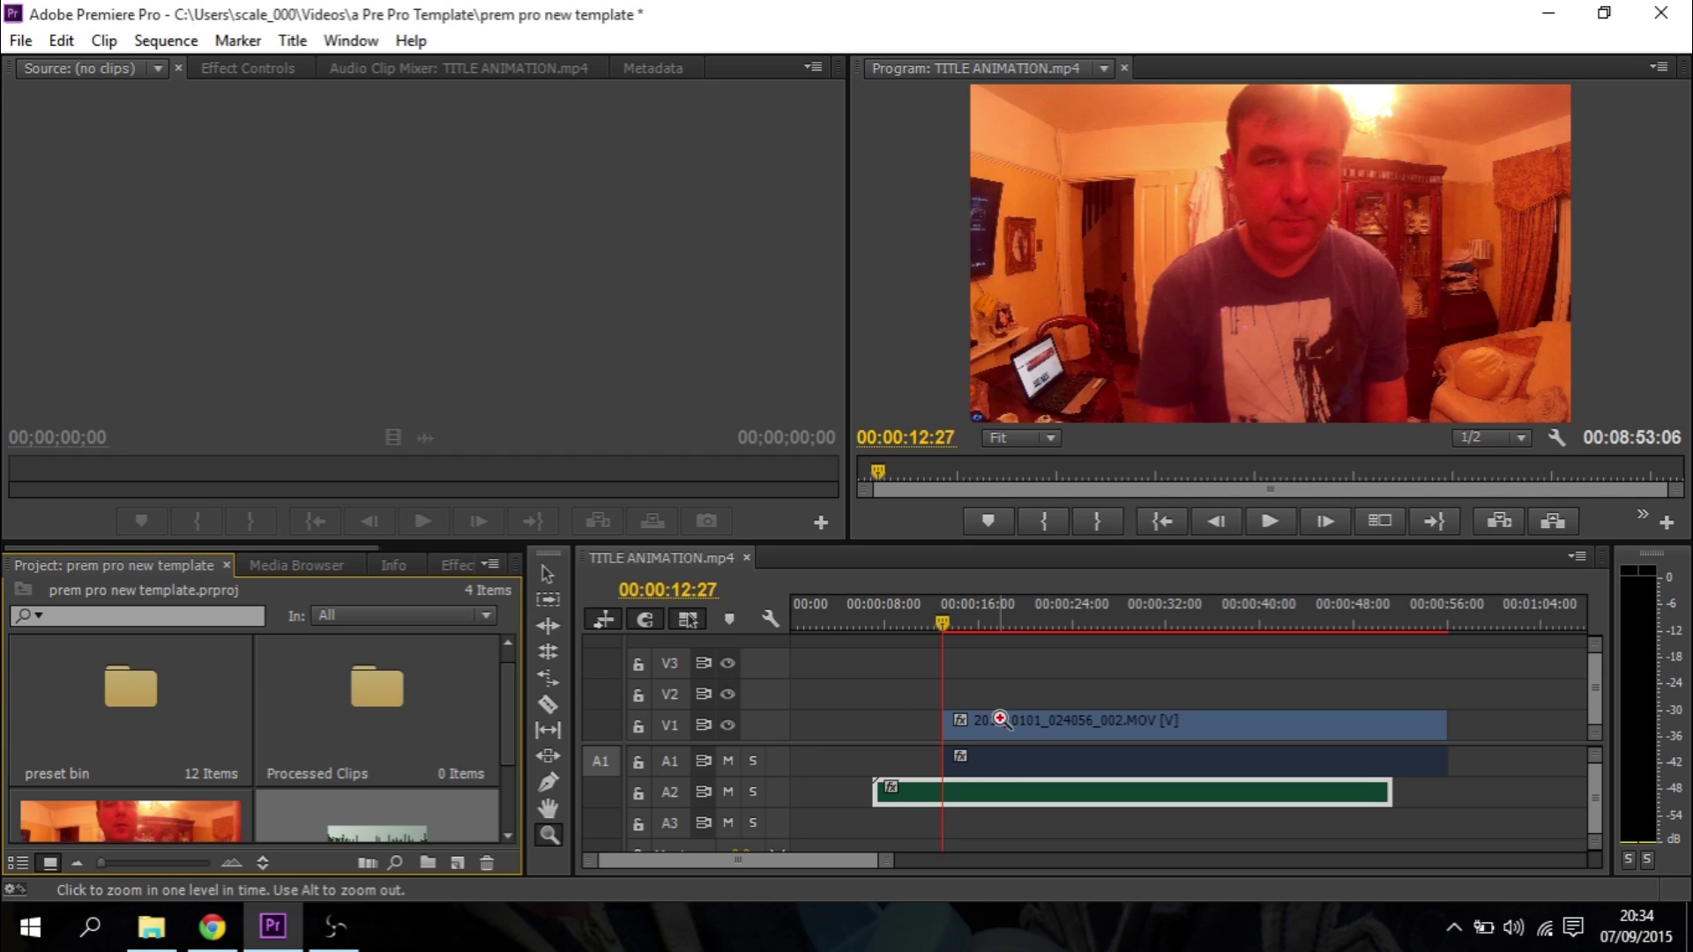
Select the V1 camera clip and the A2 phone audio, then scrub the playhead to the clap at 00:00:16:24
key("v")
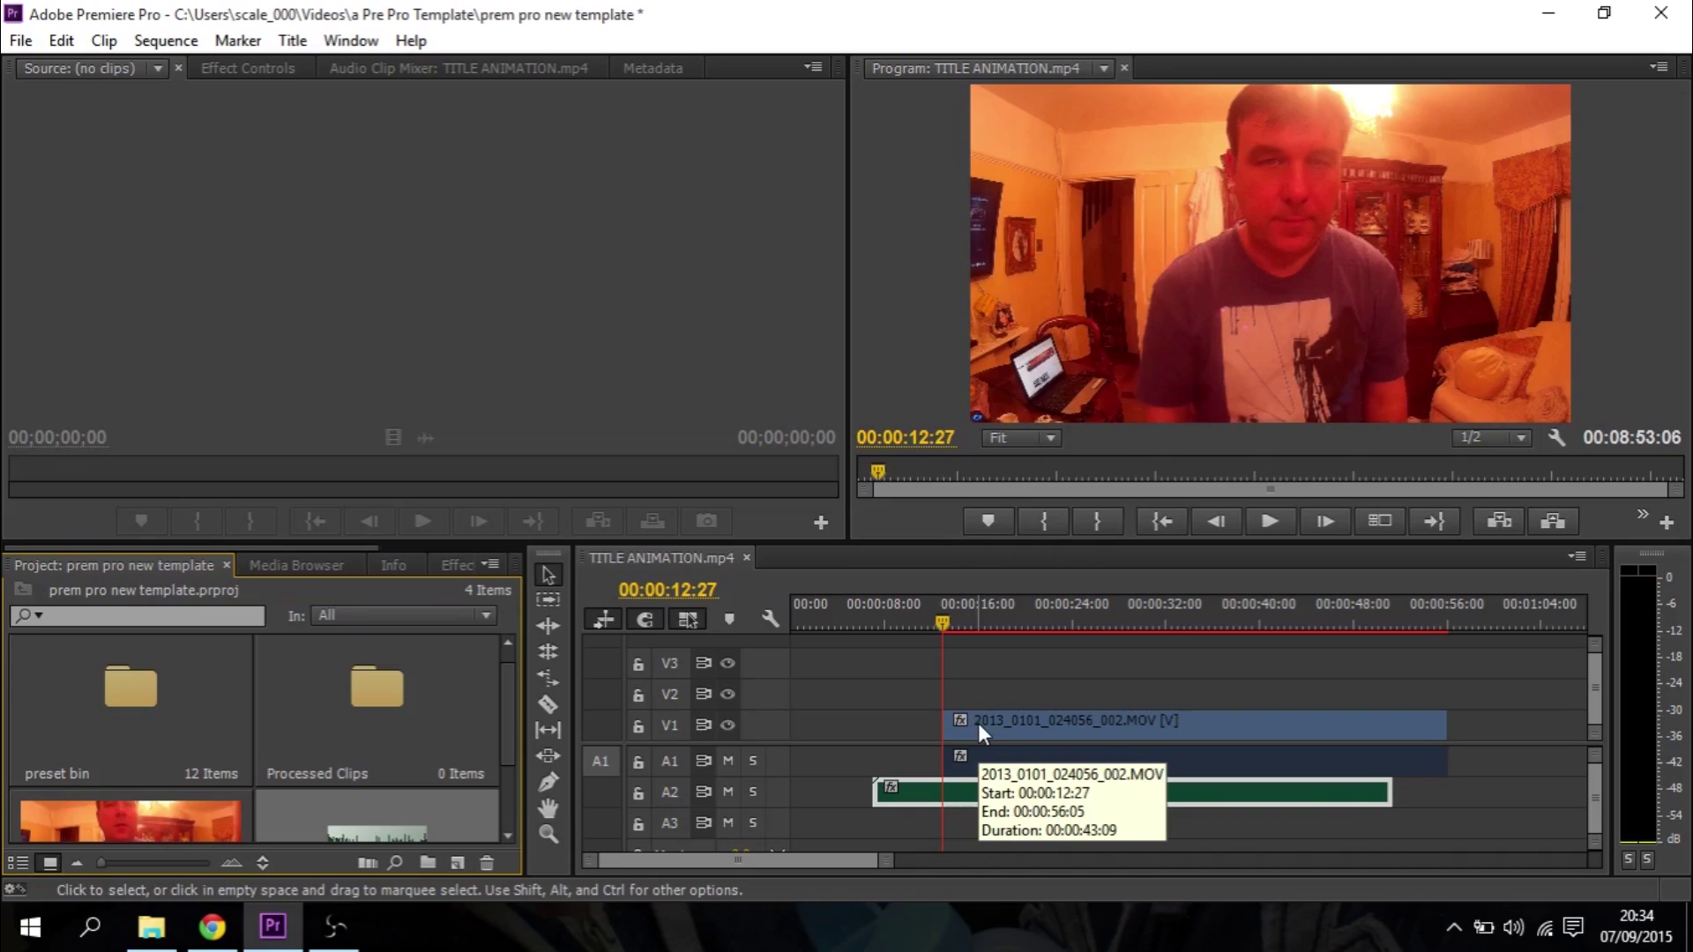
left_click(1027, 721)
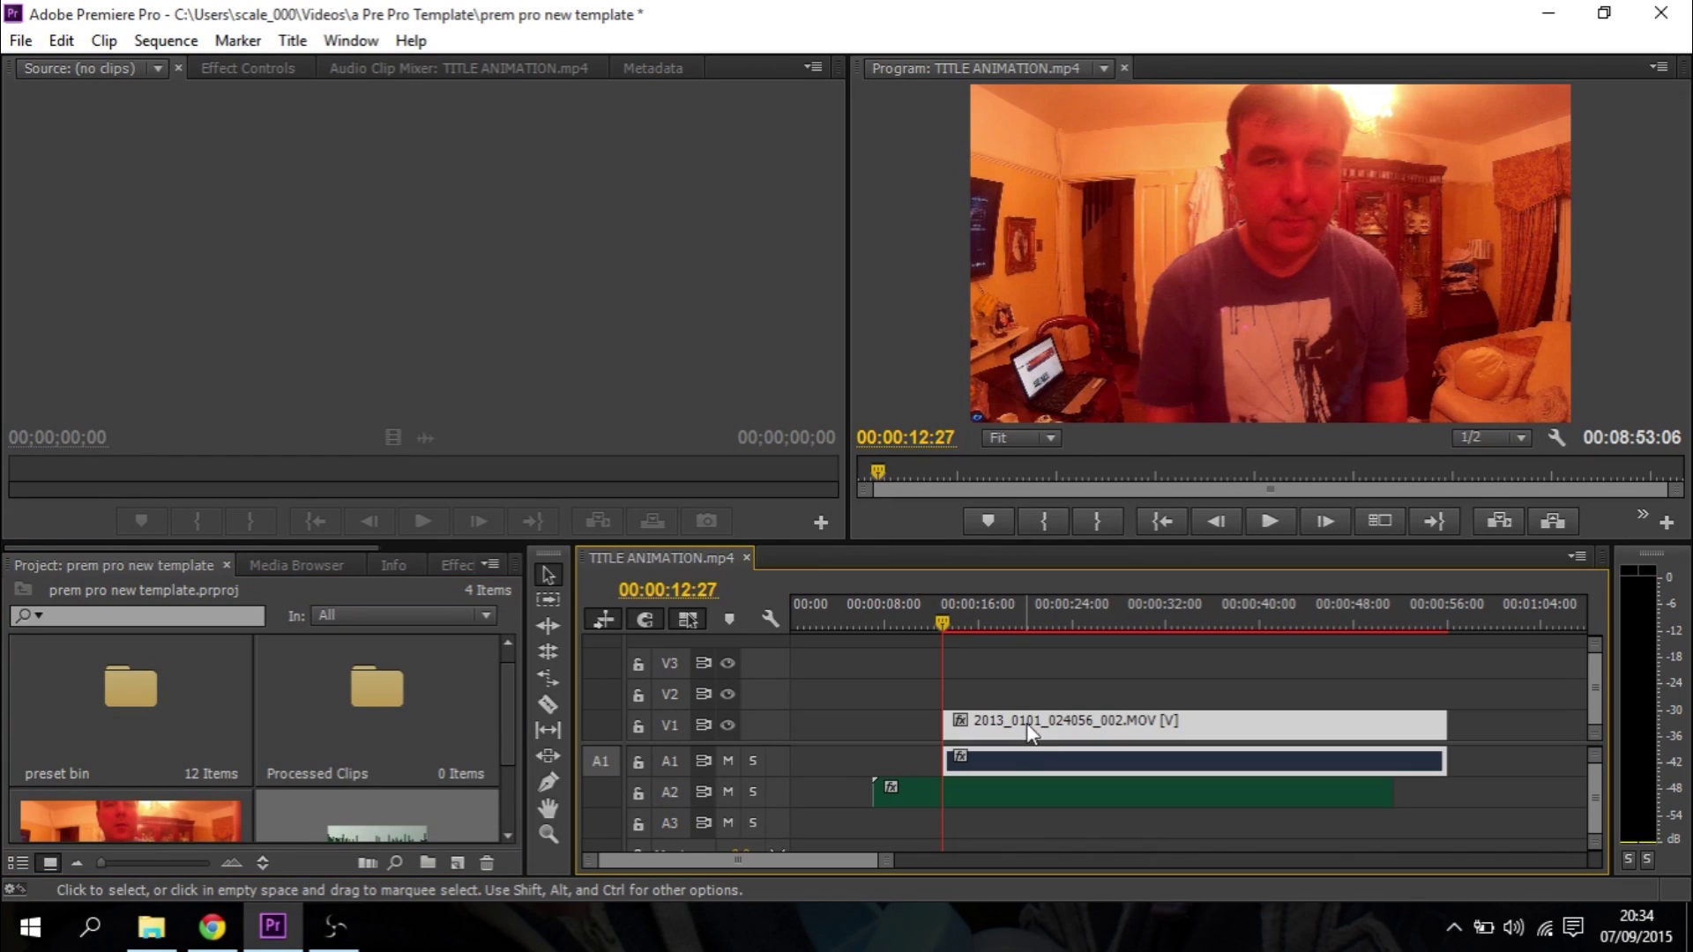
left_click(903, 799)
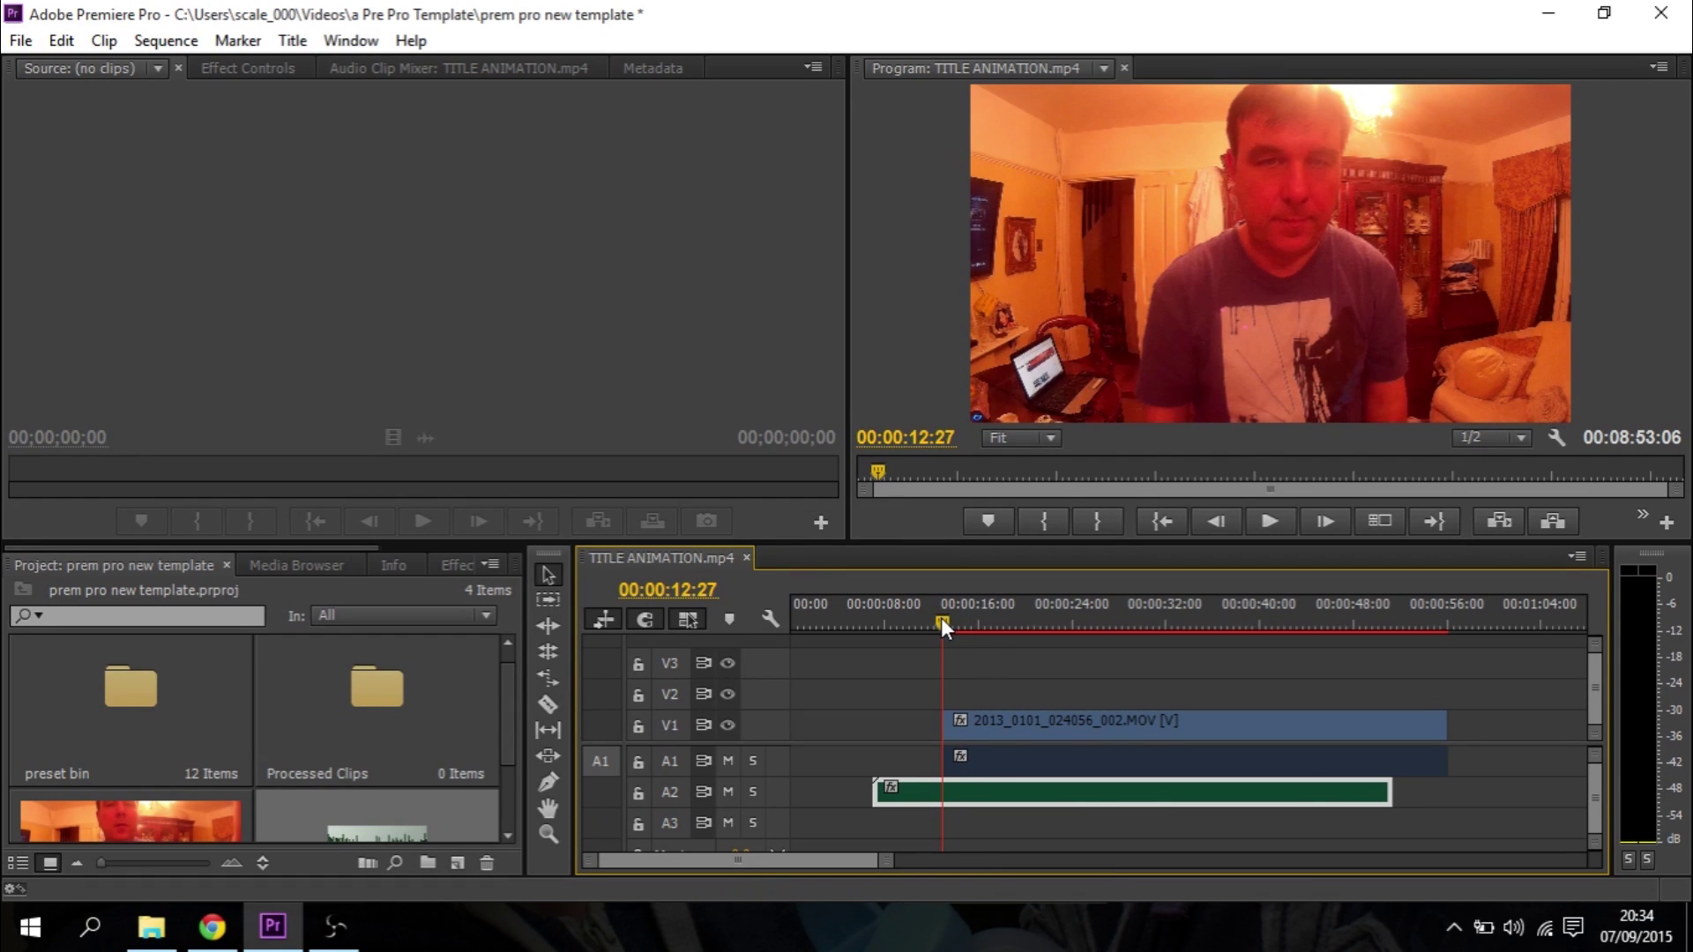
left_click_drag(940, 621, 989, 625)
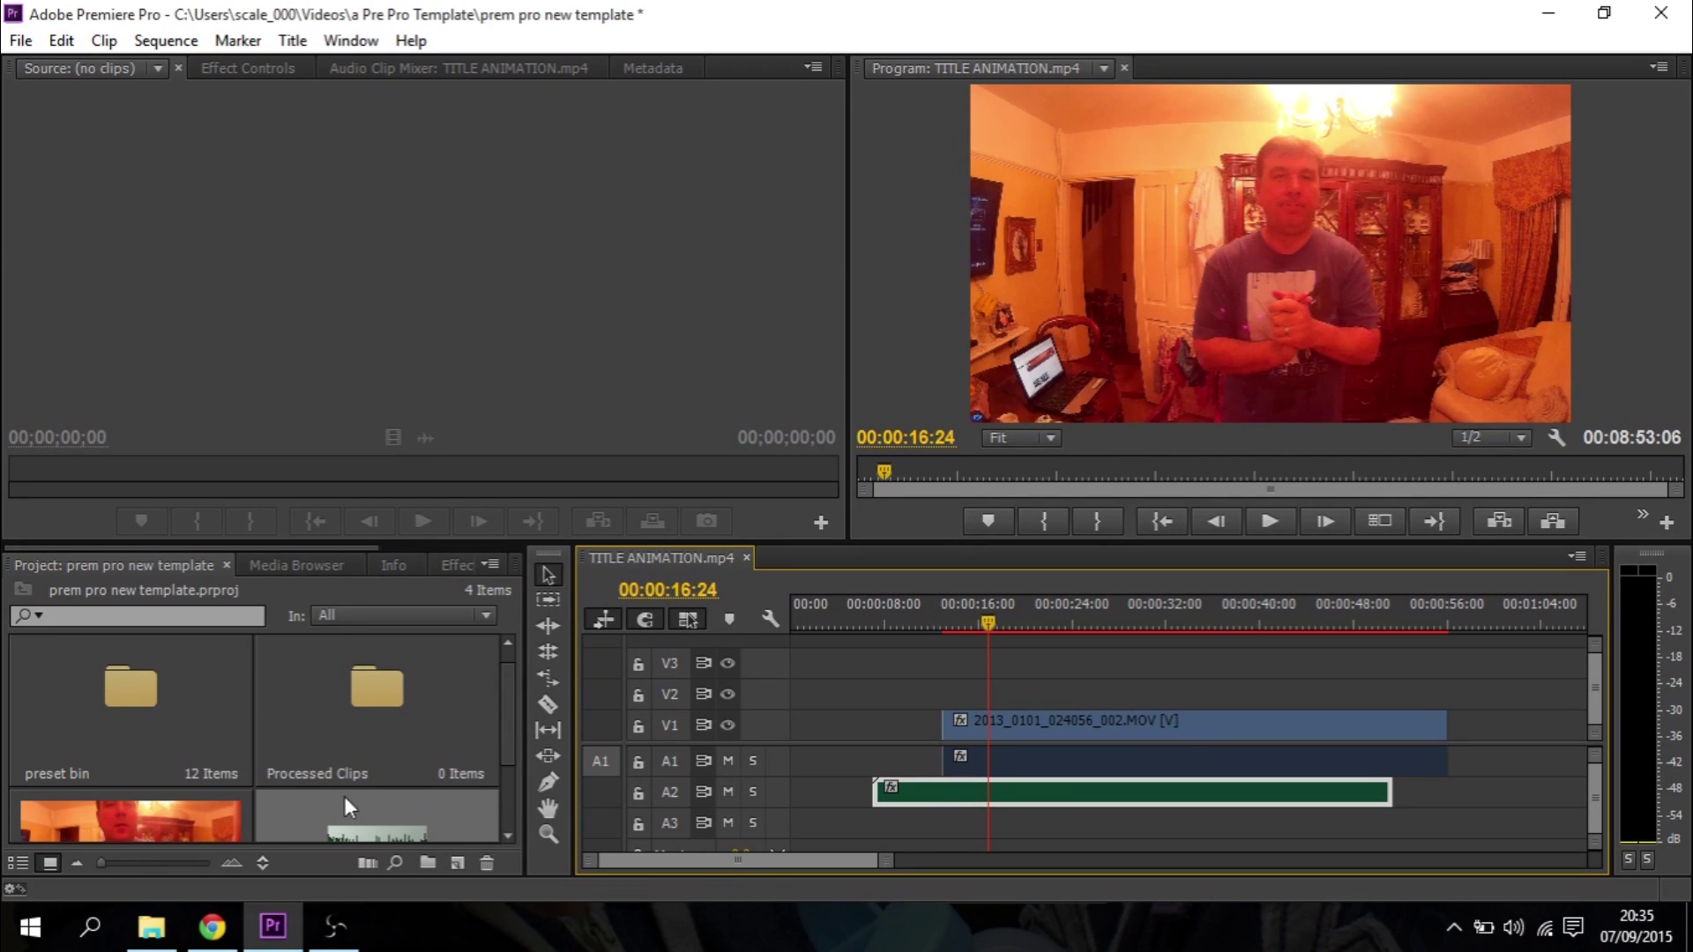
left_click(172, 808)
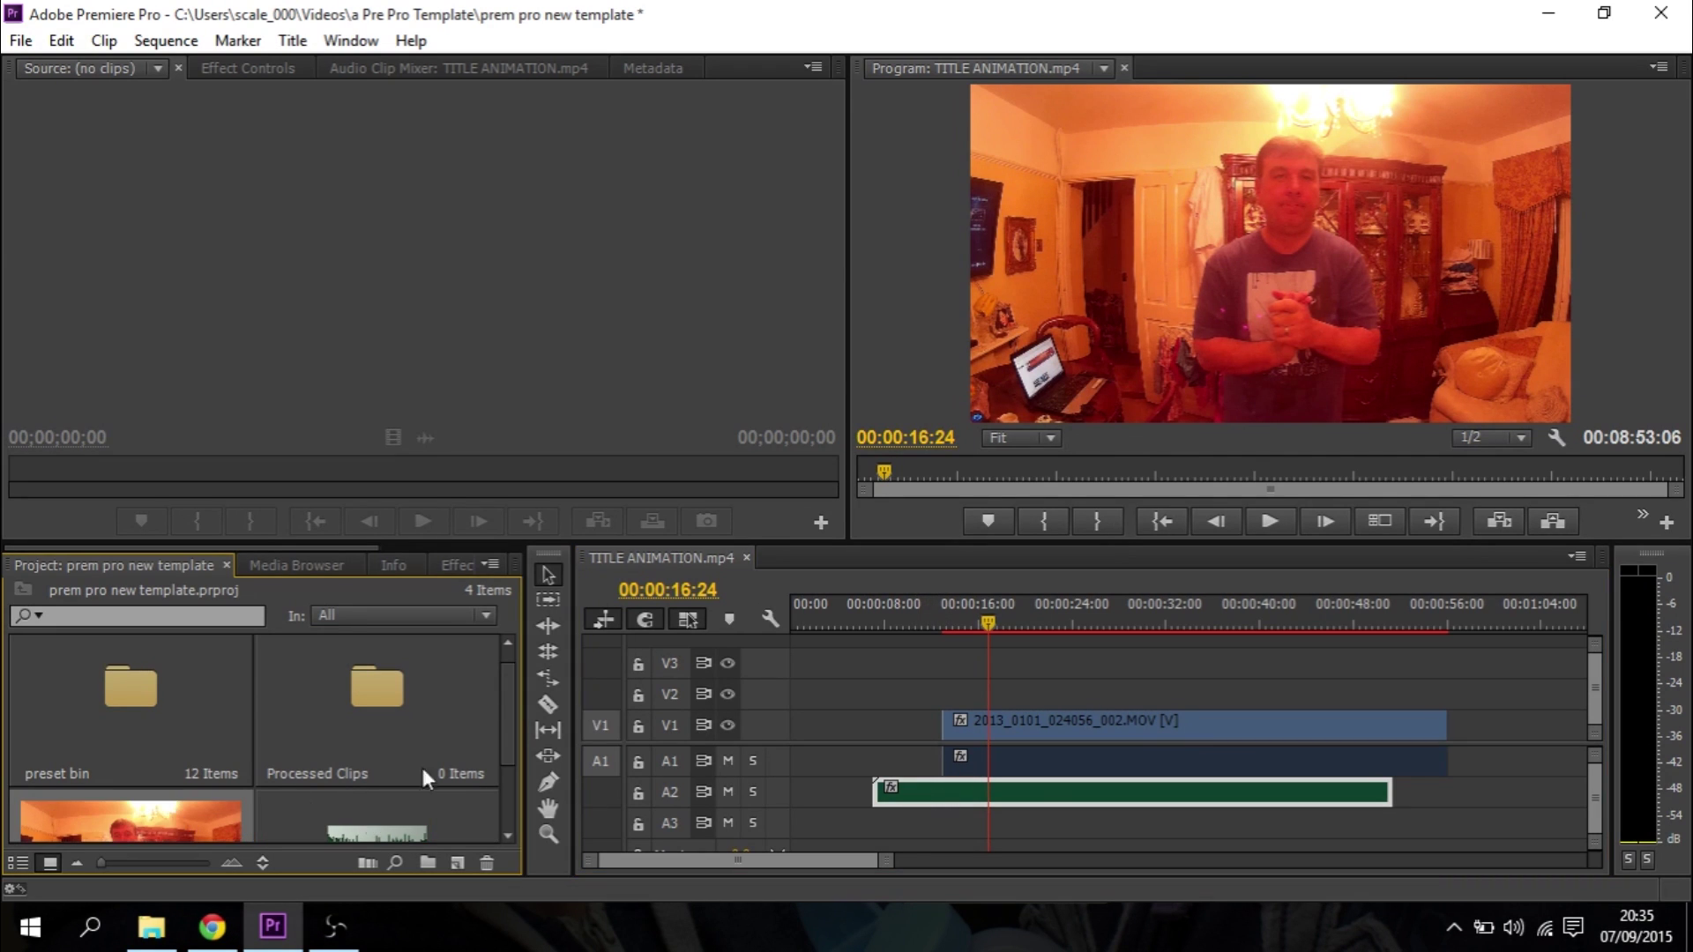
left_click_drag(500, 721, 504, 759)
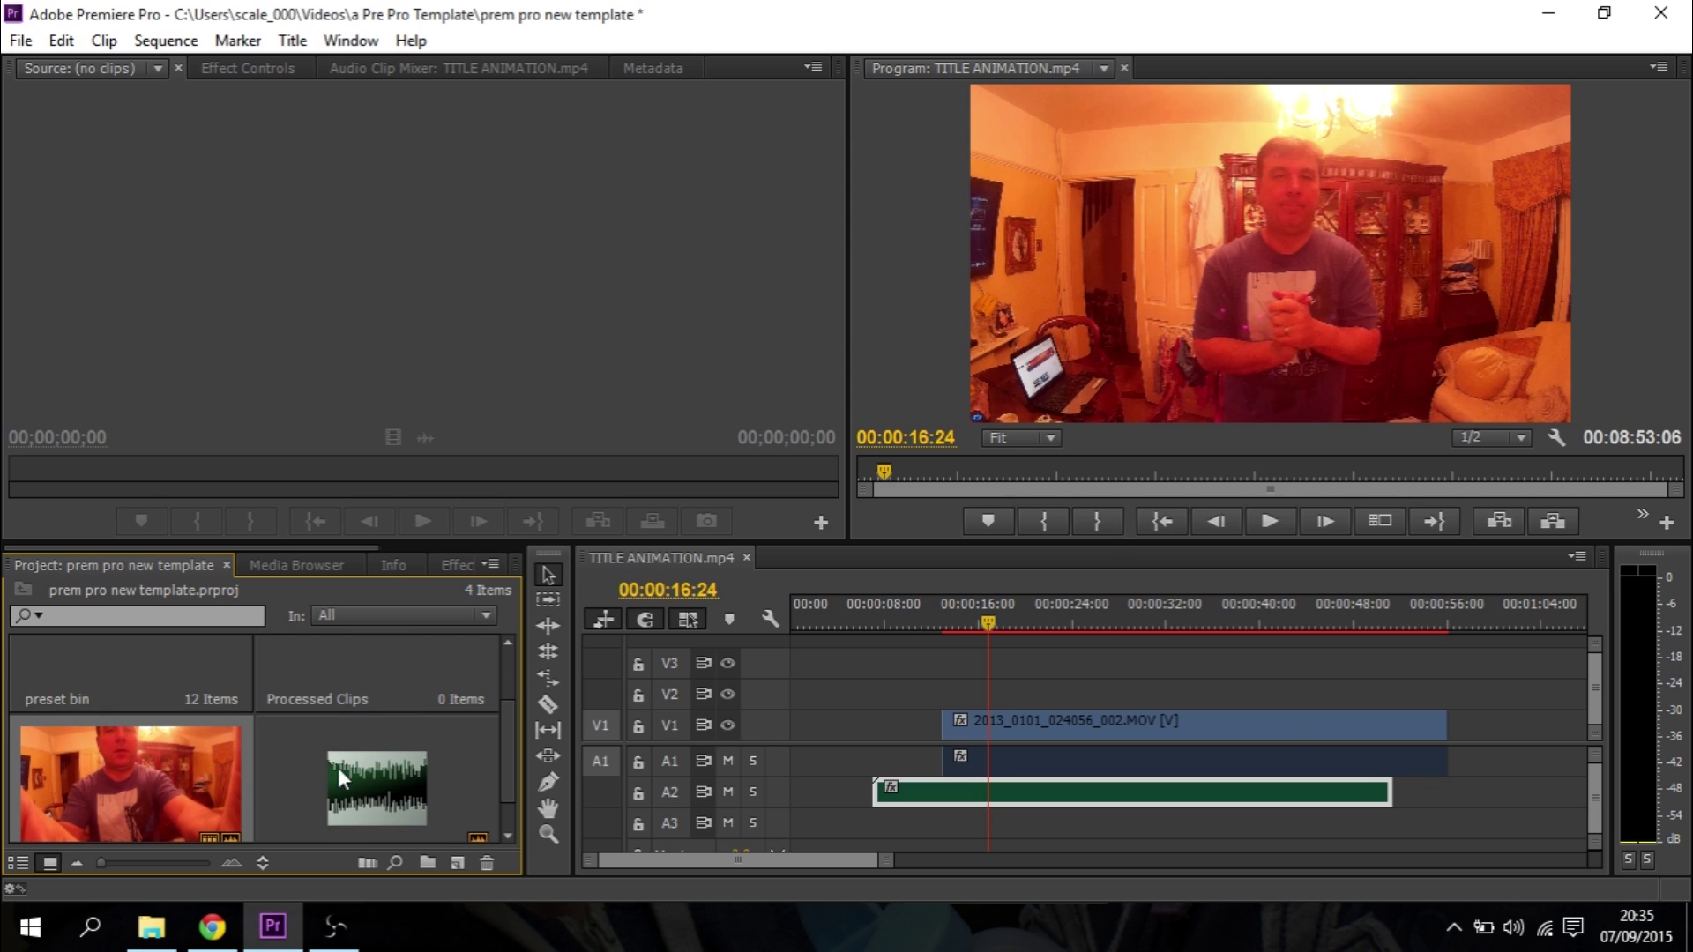
left_click(400, 776, "ctrl")
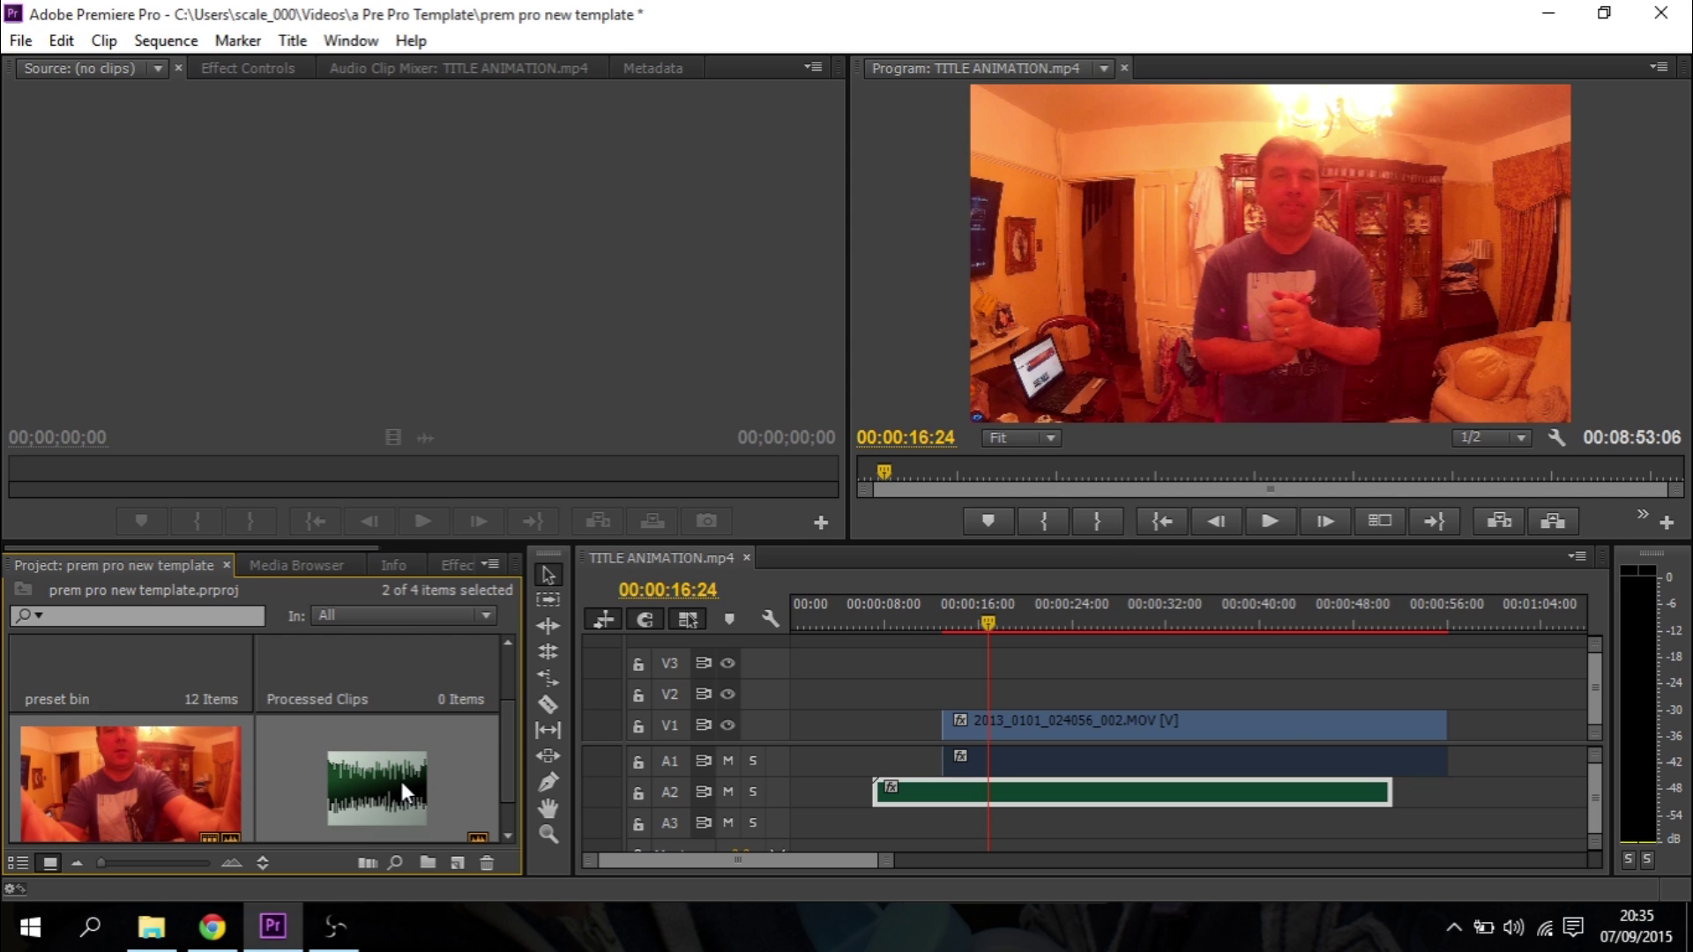
right_click(126, 785)
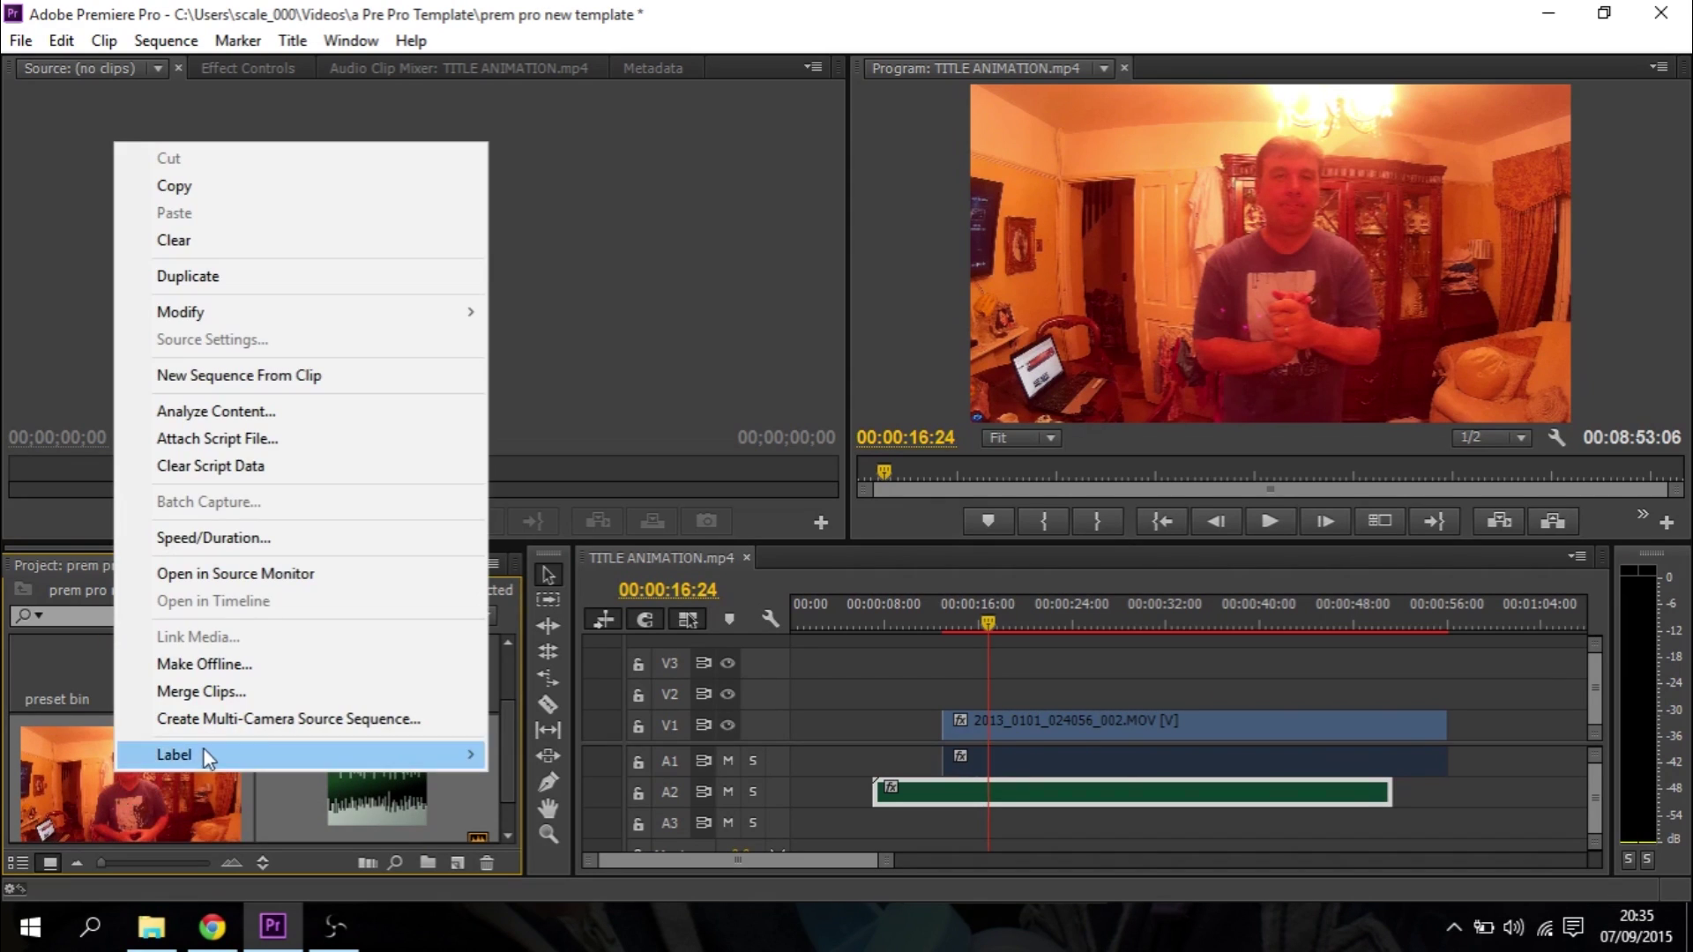
left_click(901, 765)
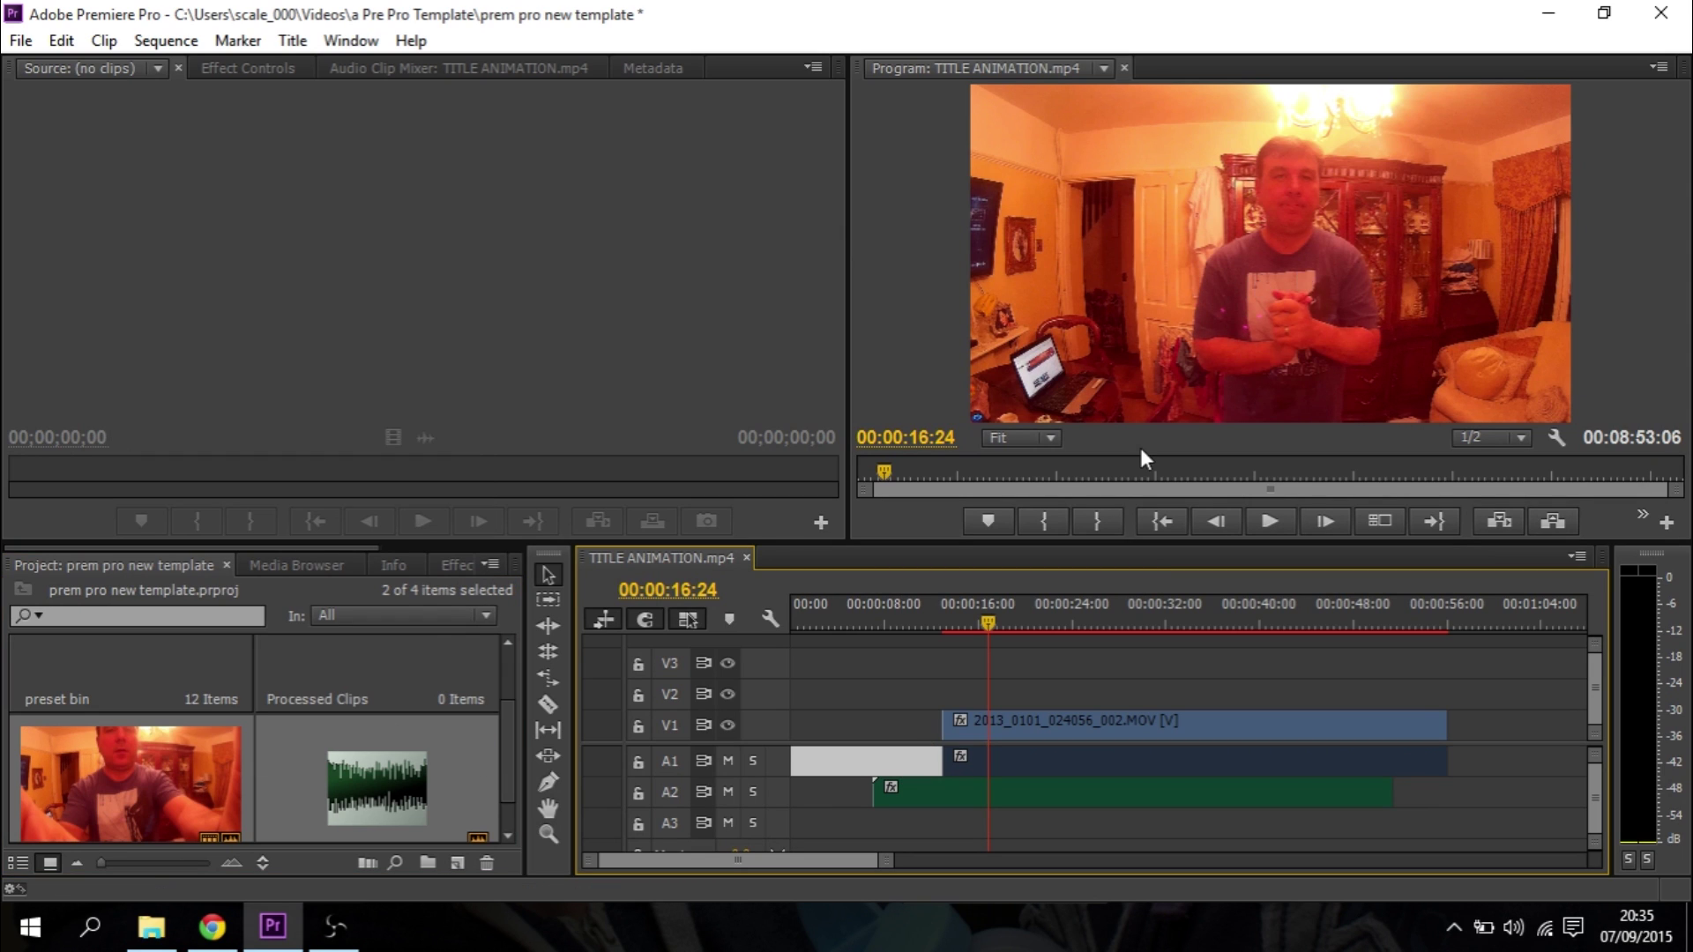
left_click(953, 790)
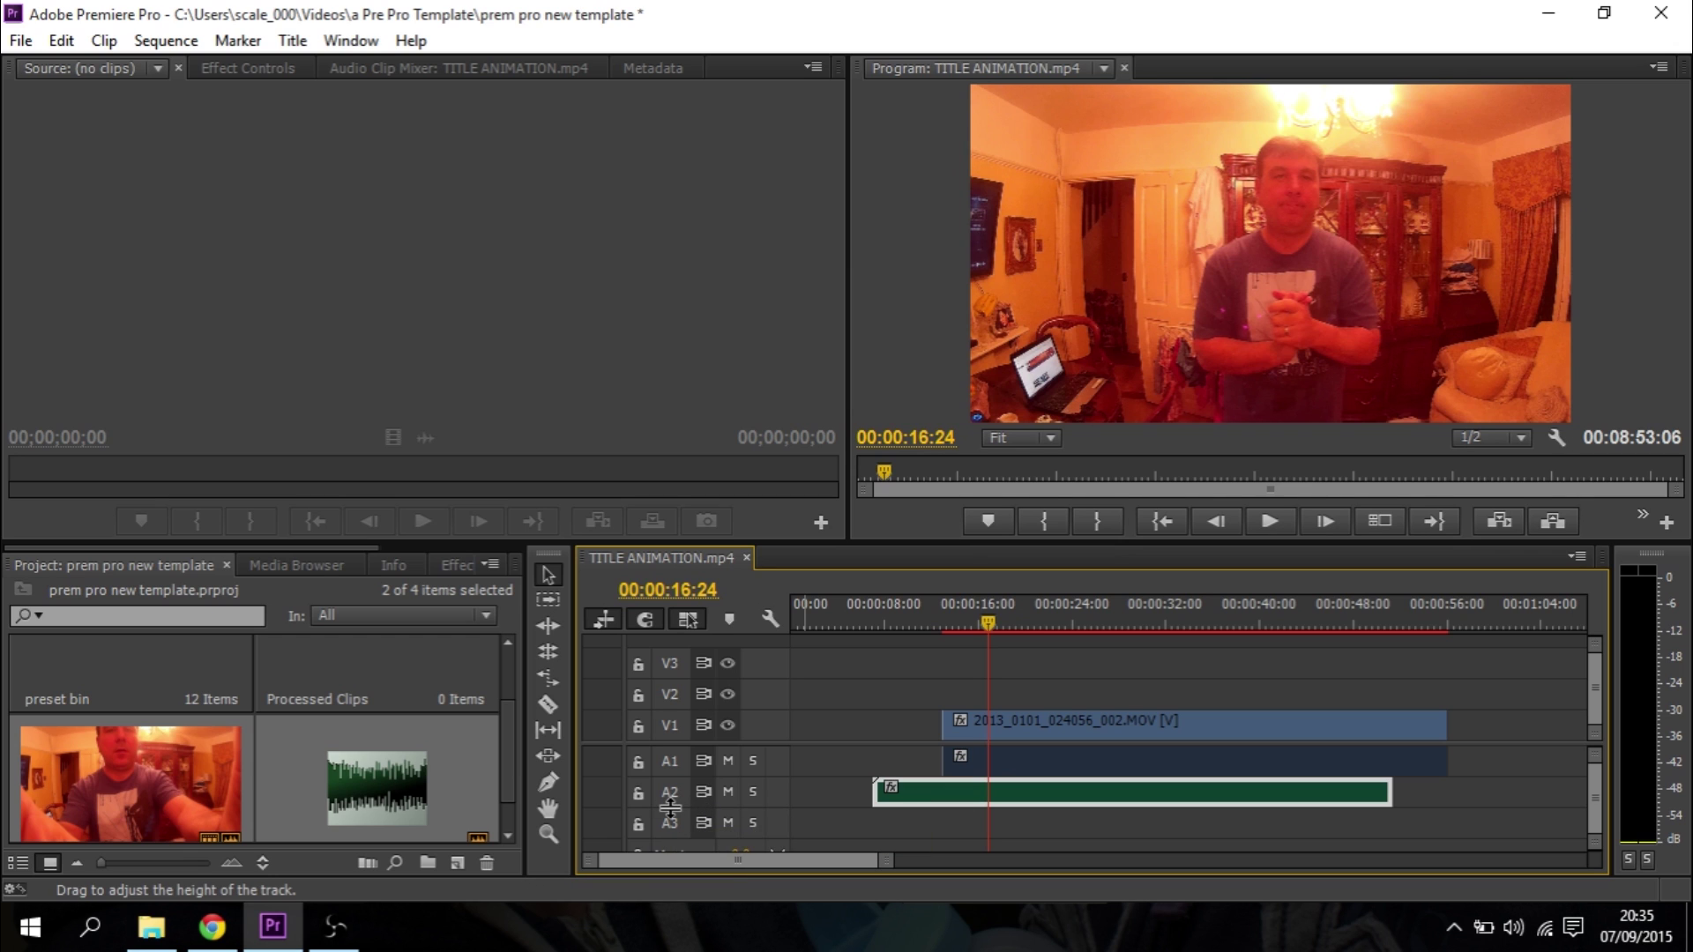
Enlarge the A2 track to reveal the waveform, zoom in one level, and scrub to the clap at 00:00:14:14
left_click_drag(670, 808, 669, 834)
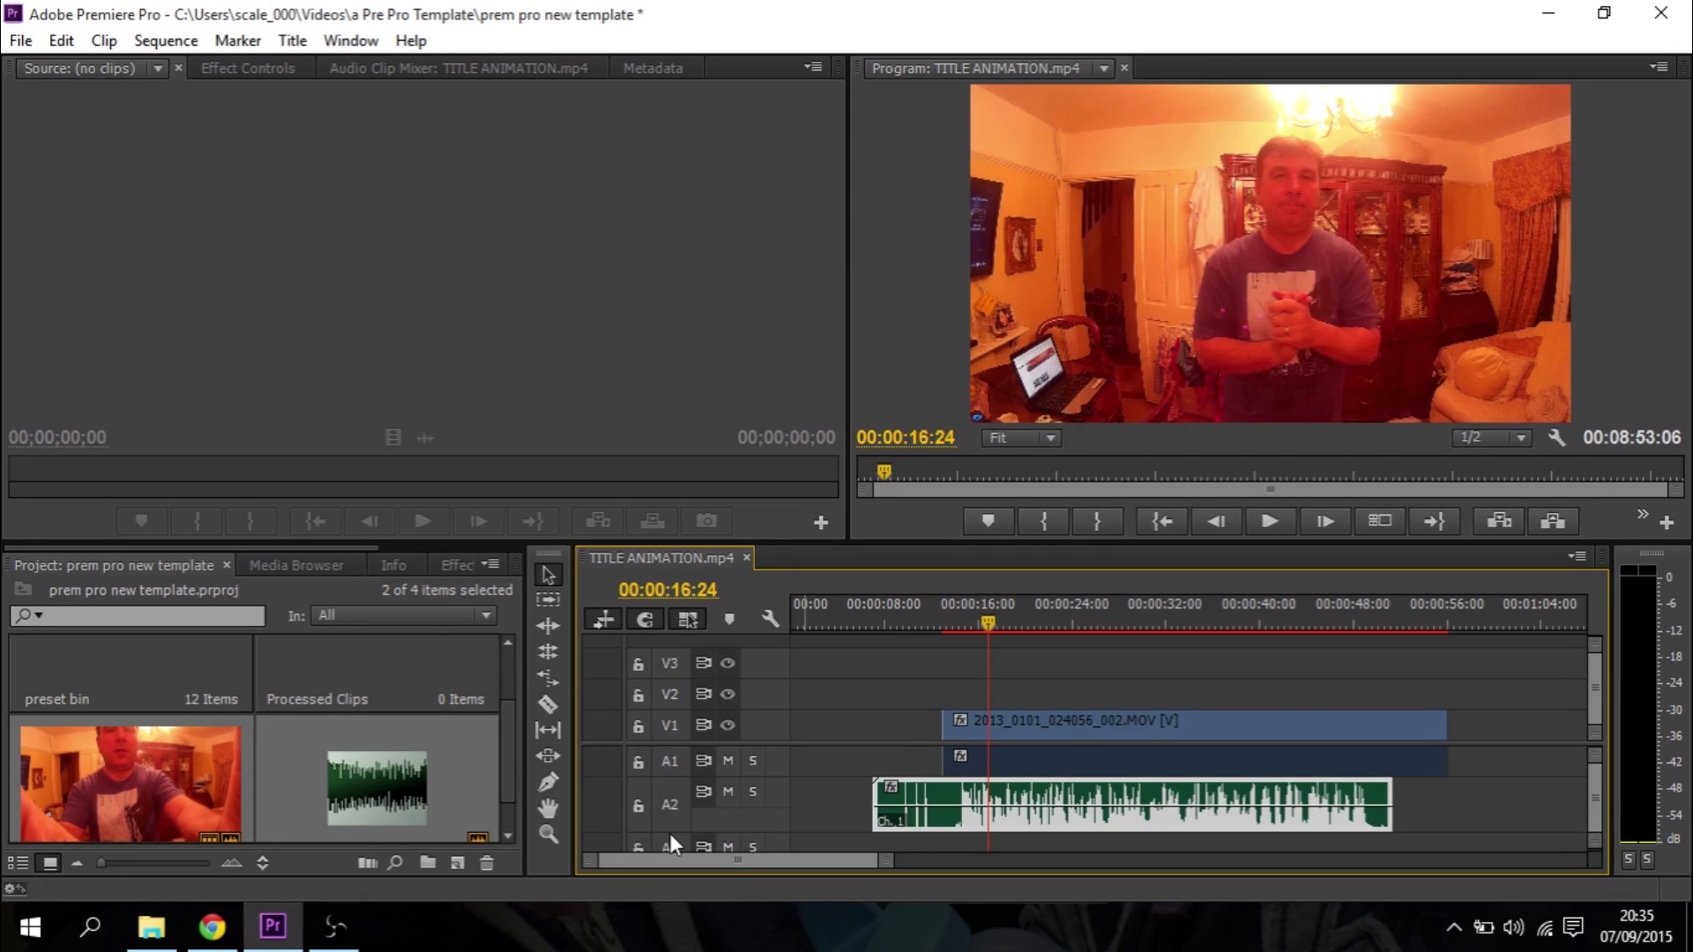
left_click(548, 831)
left_click(893, 796)
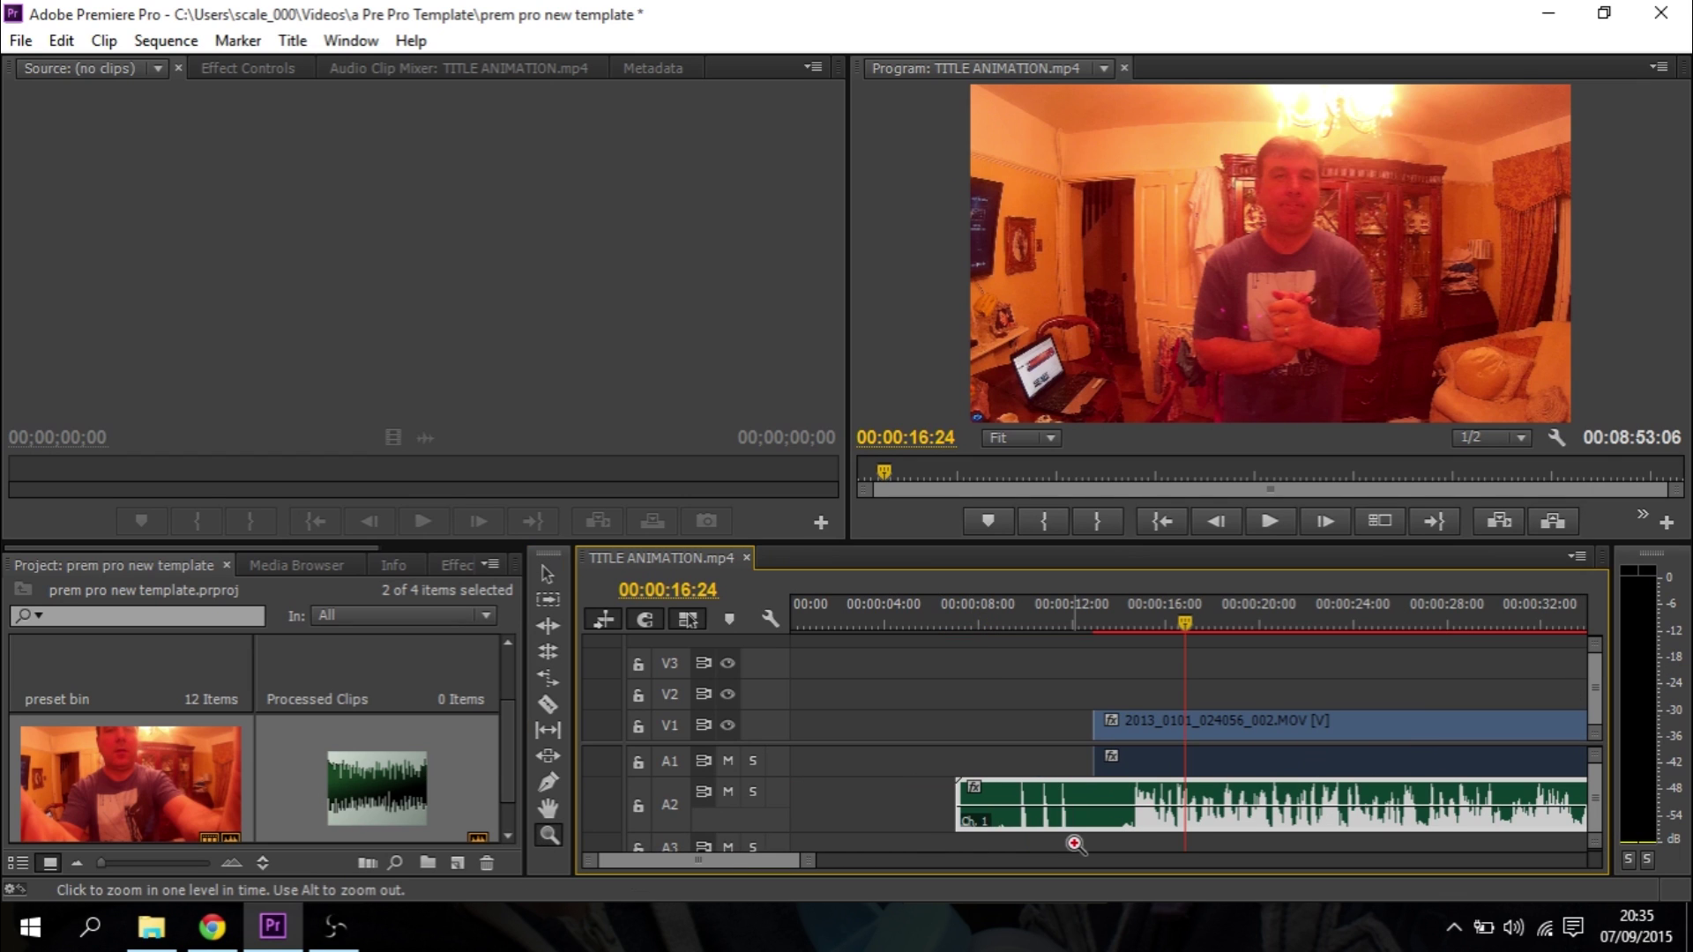
left_click_drag(1183, 622, 1059, 658)
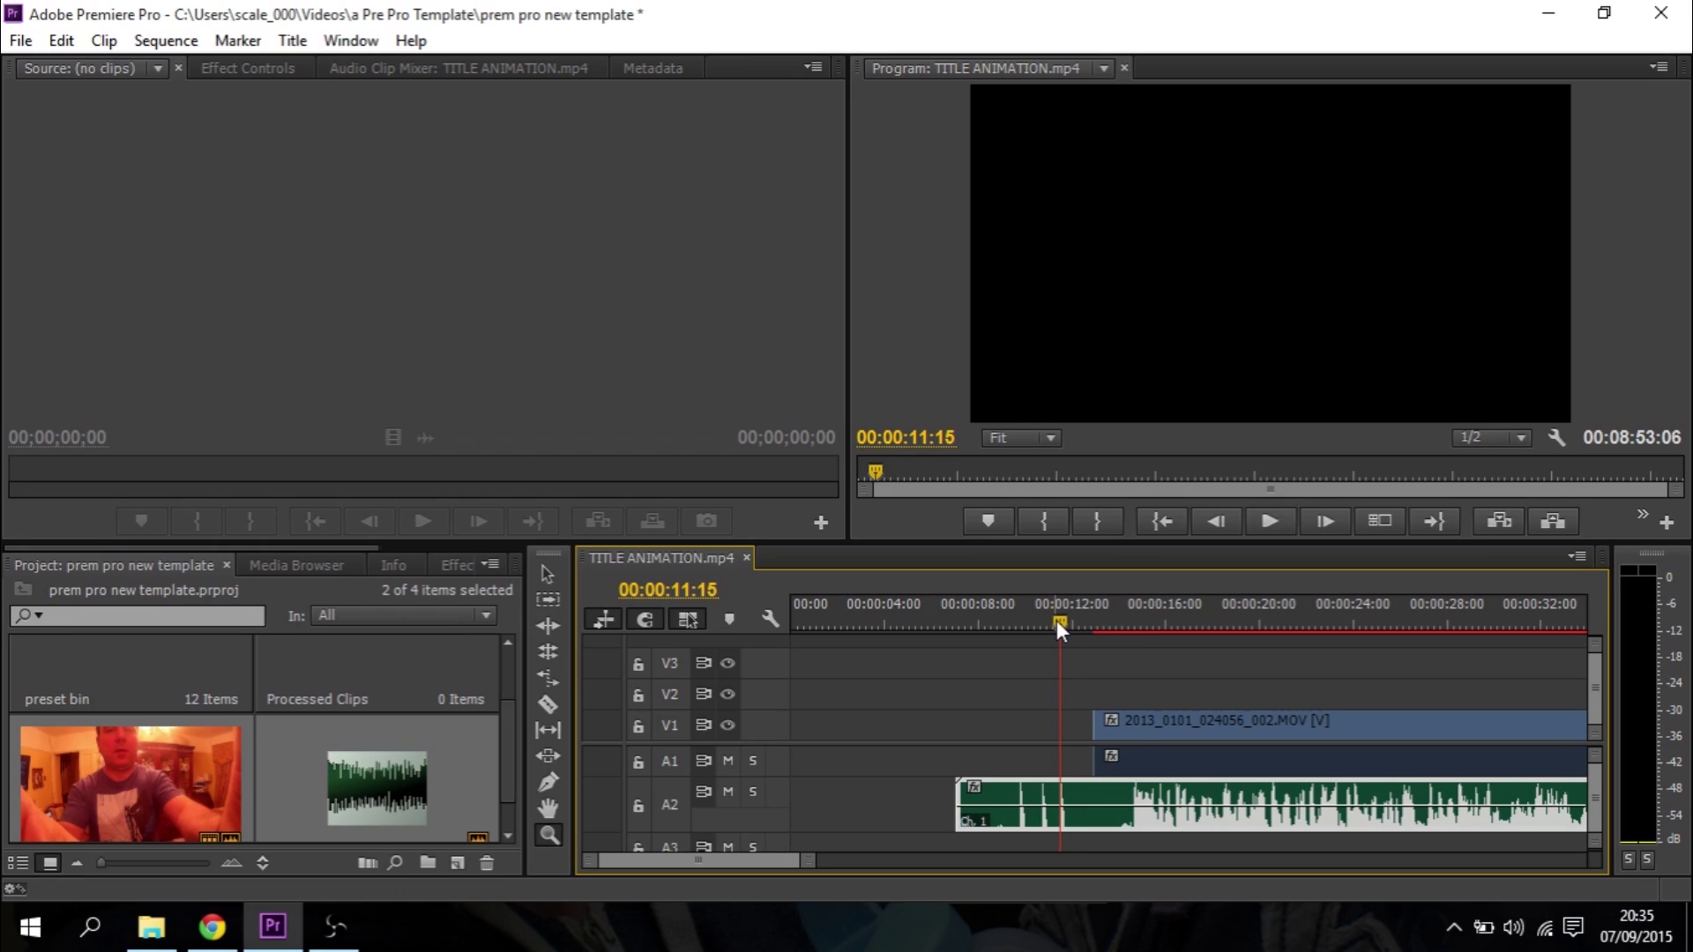
left_click_drag(1063, 622, 1138, 640)
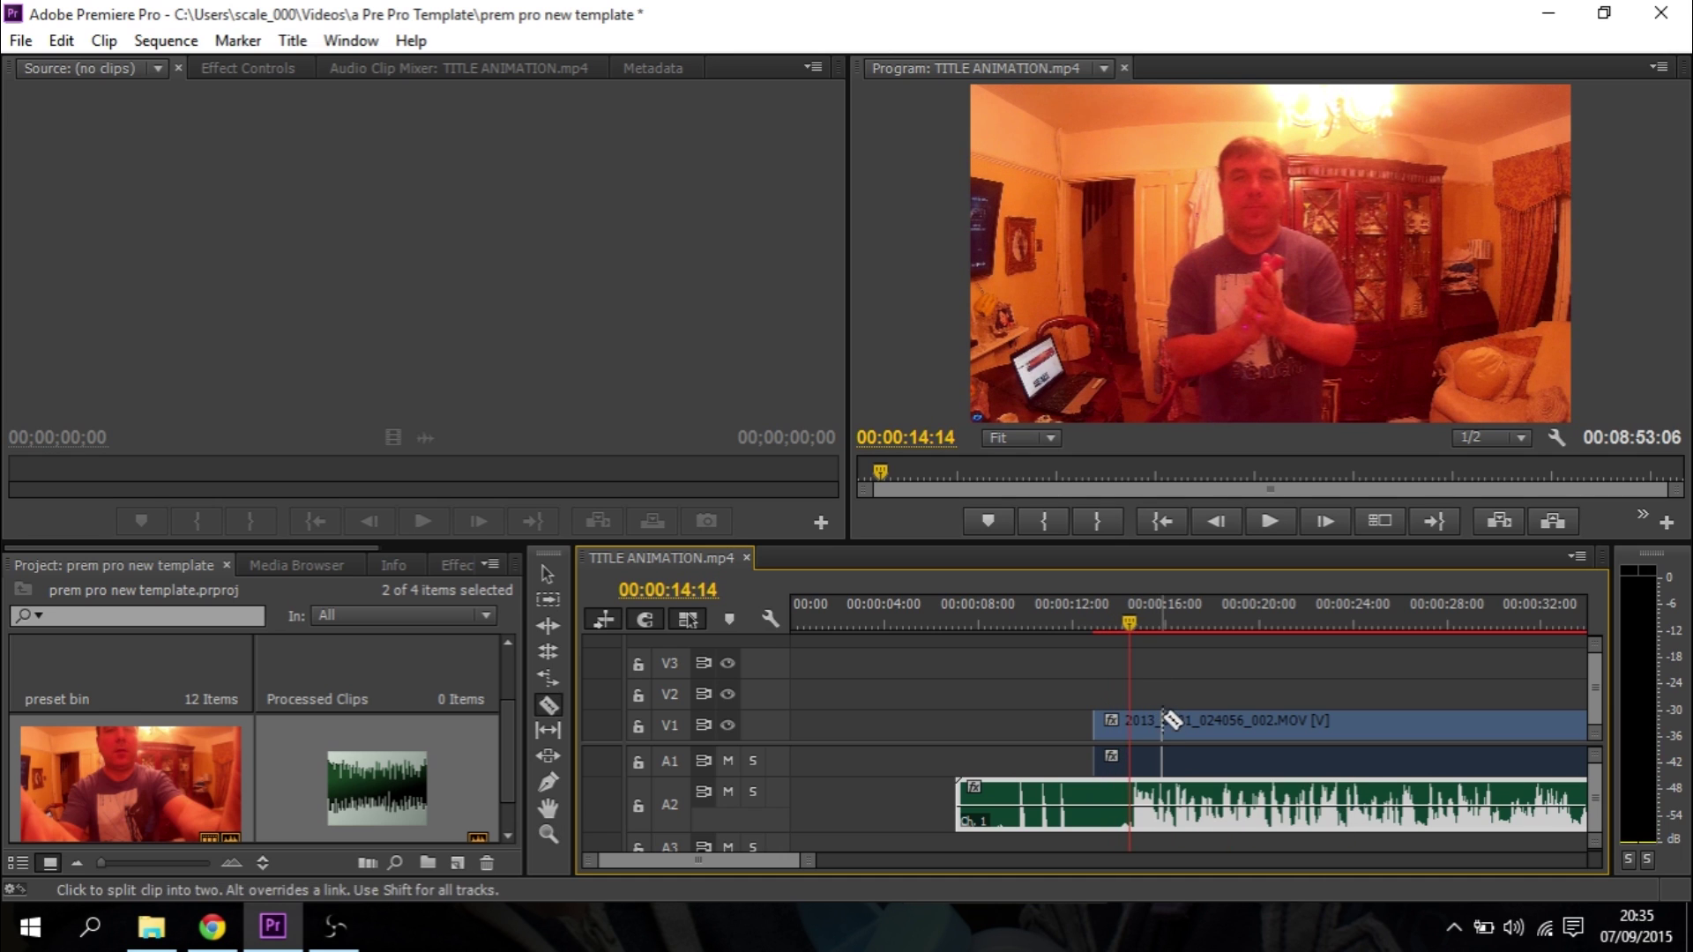
Move the V1 camera clip 3 seconds earlier, then play from before the clap to check sync
key("v")
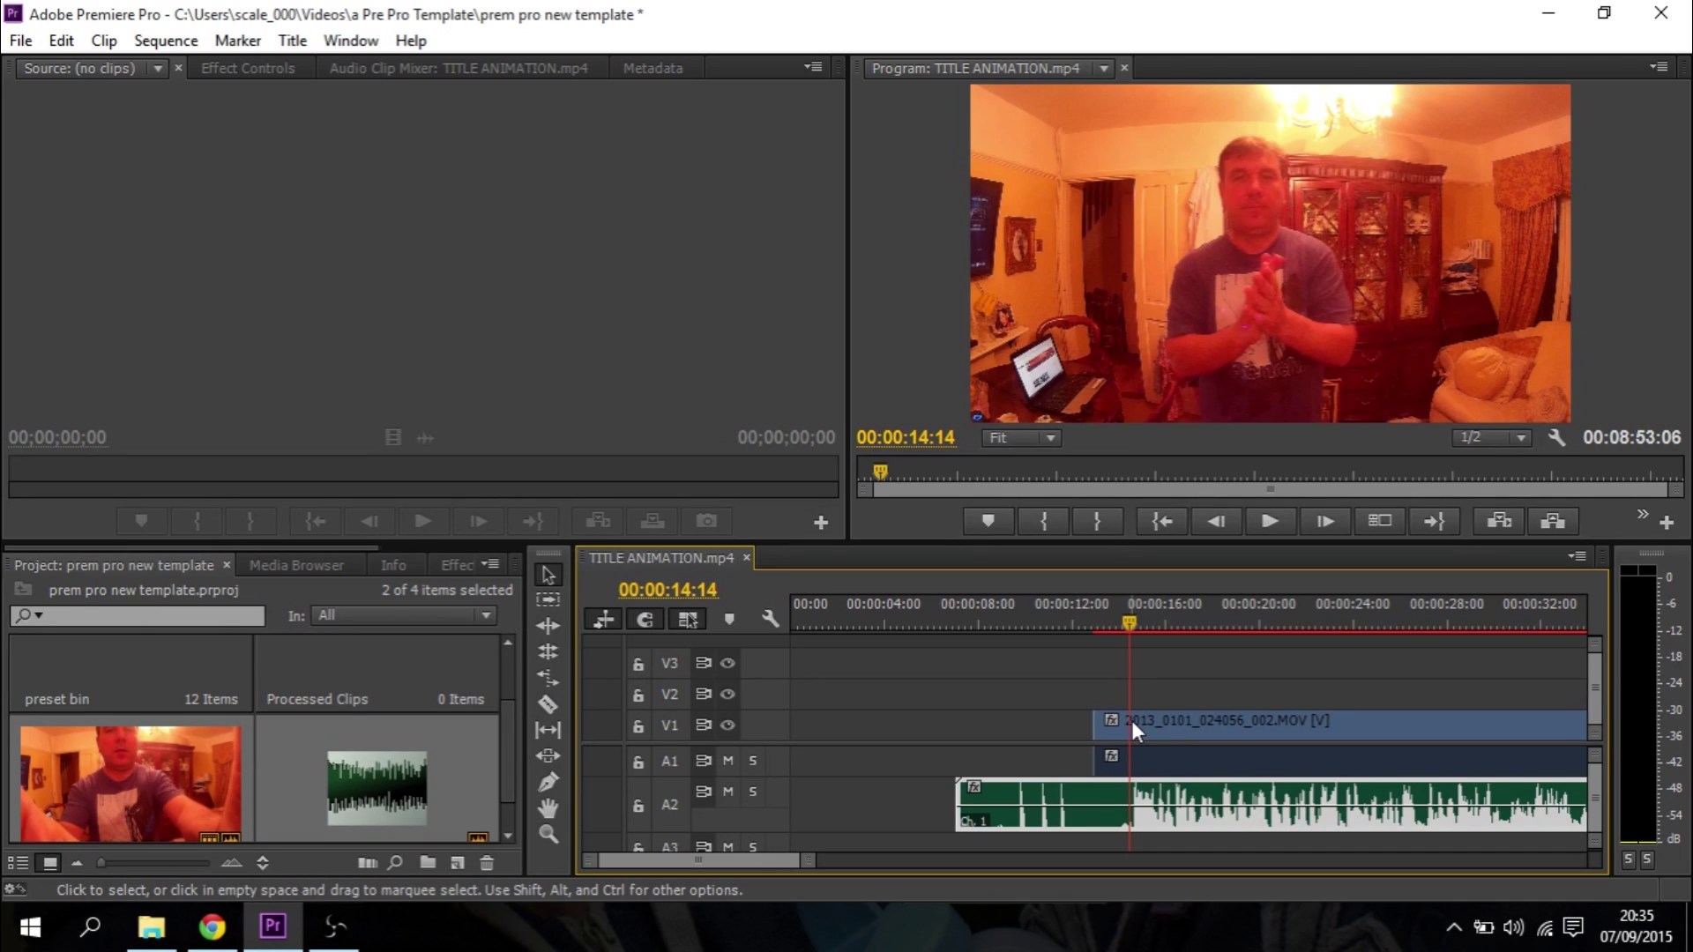
left_click_drag(1133, 725, 1019, 730)
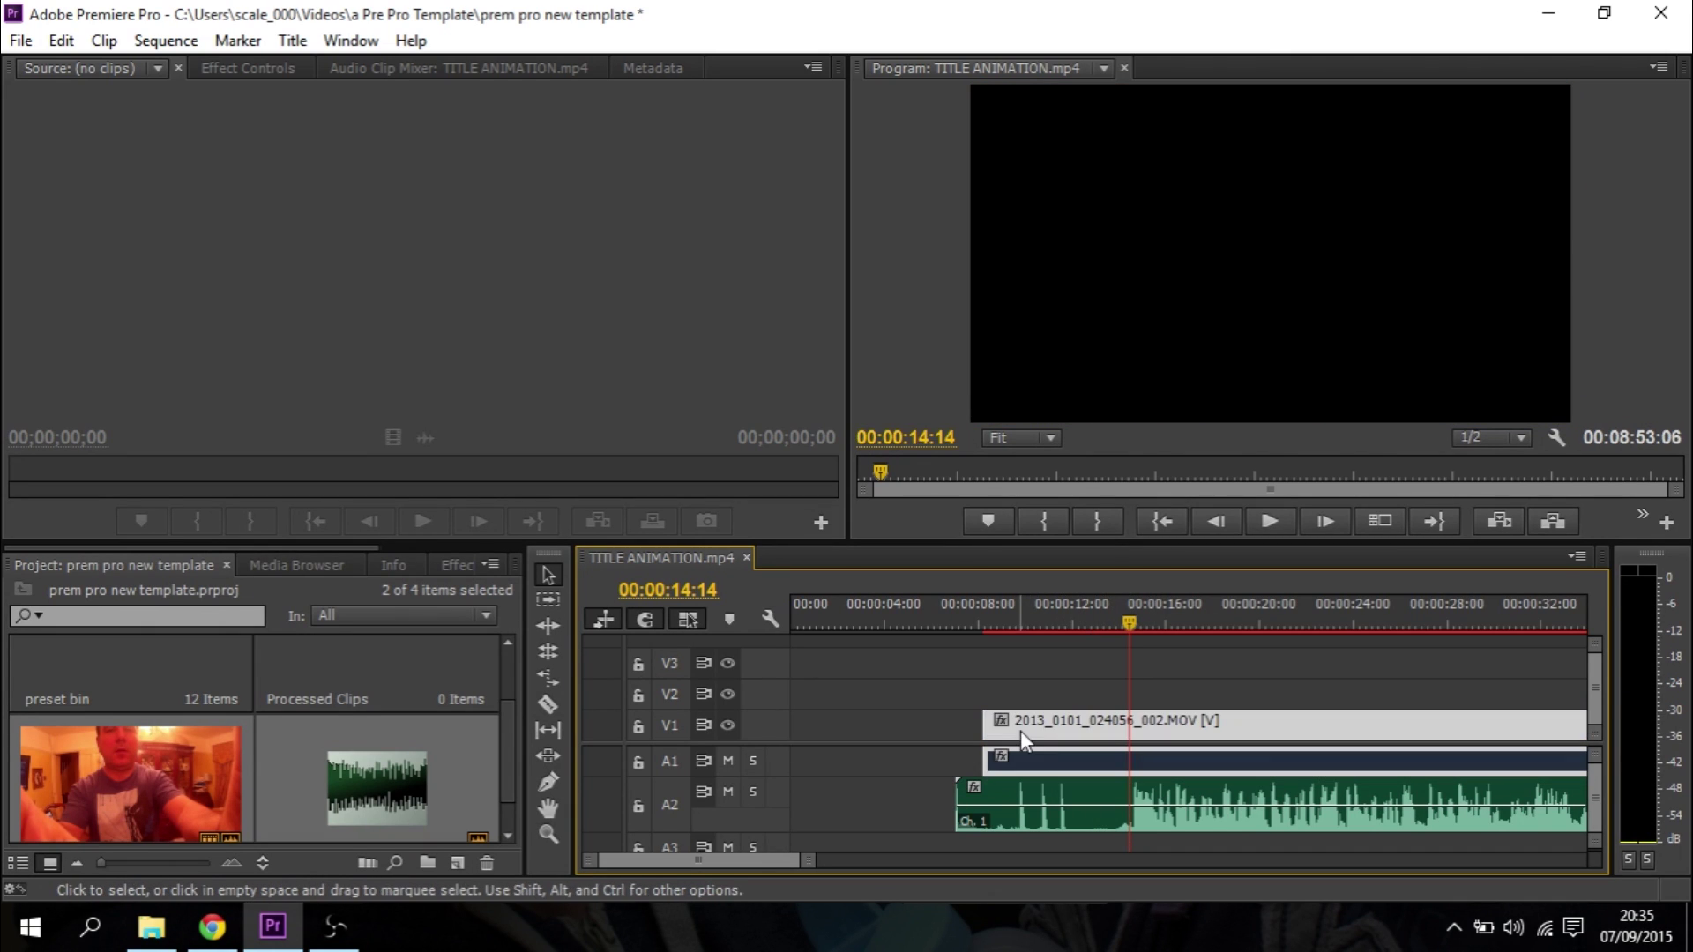
left_click_drag(1127, 625, 1007, 621)
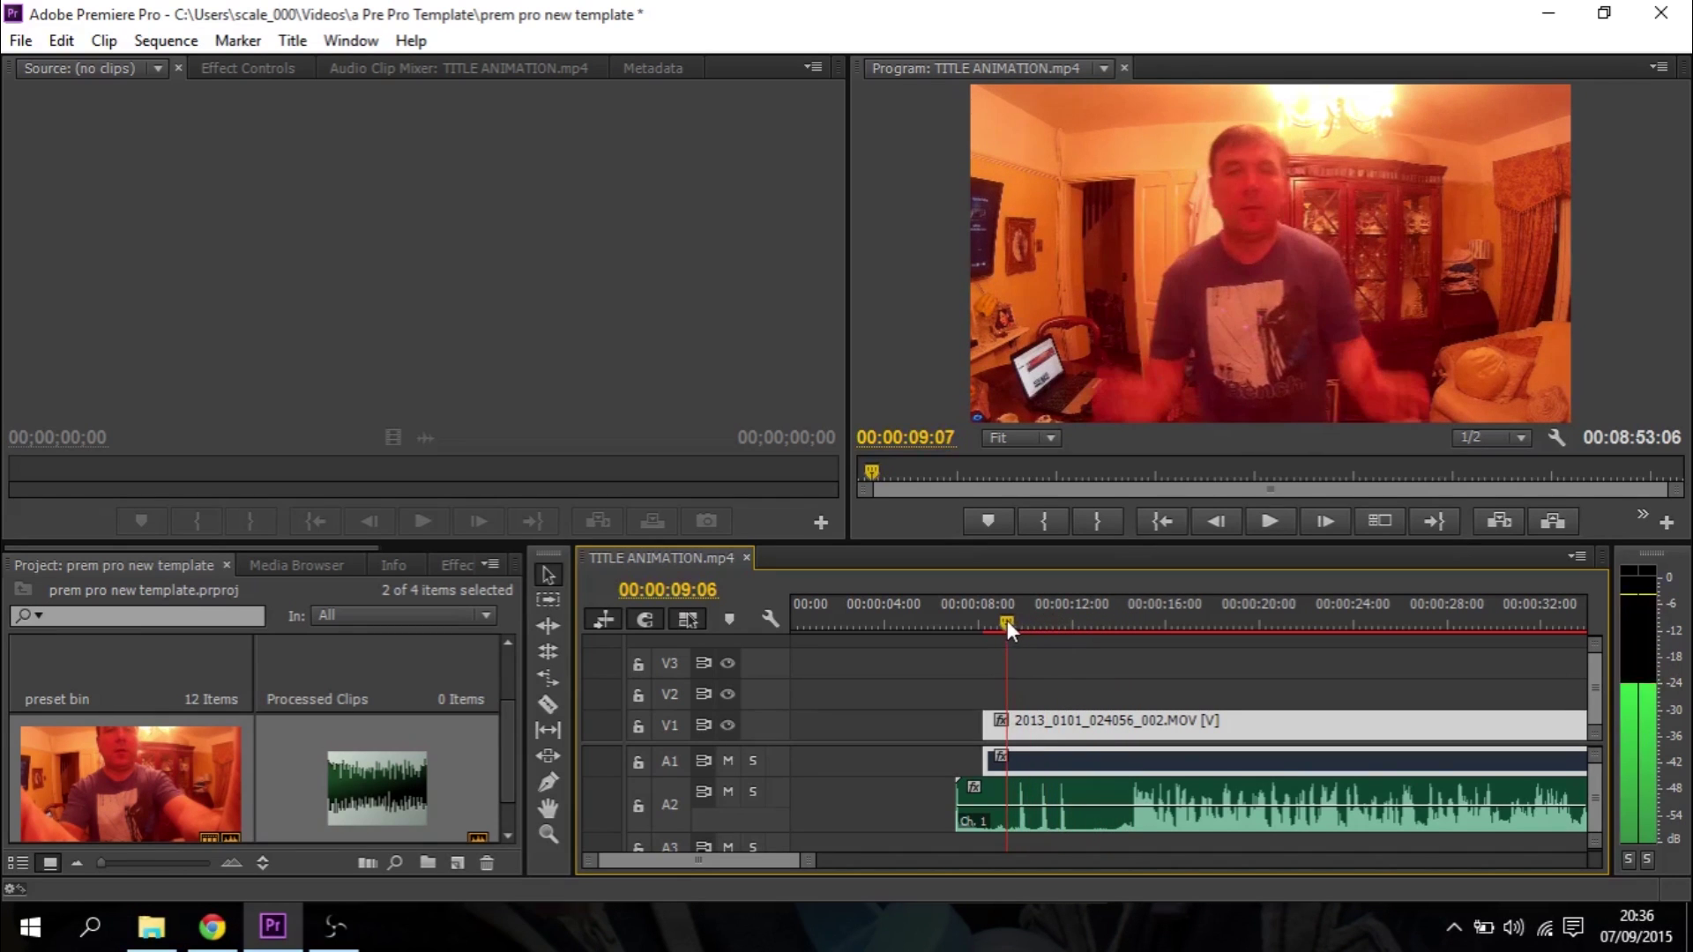
left_click(1277, 518)
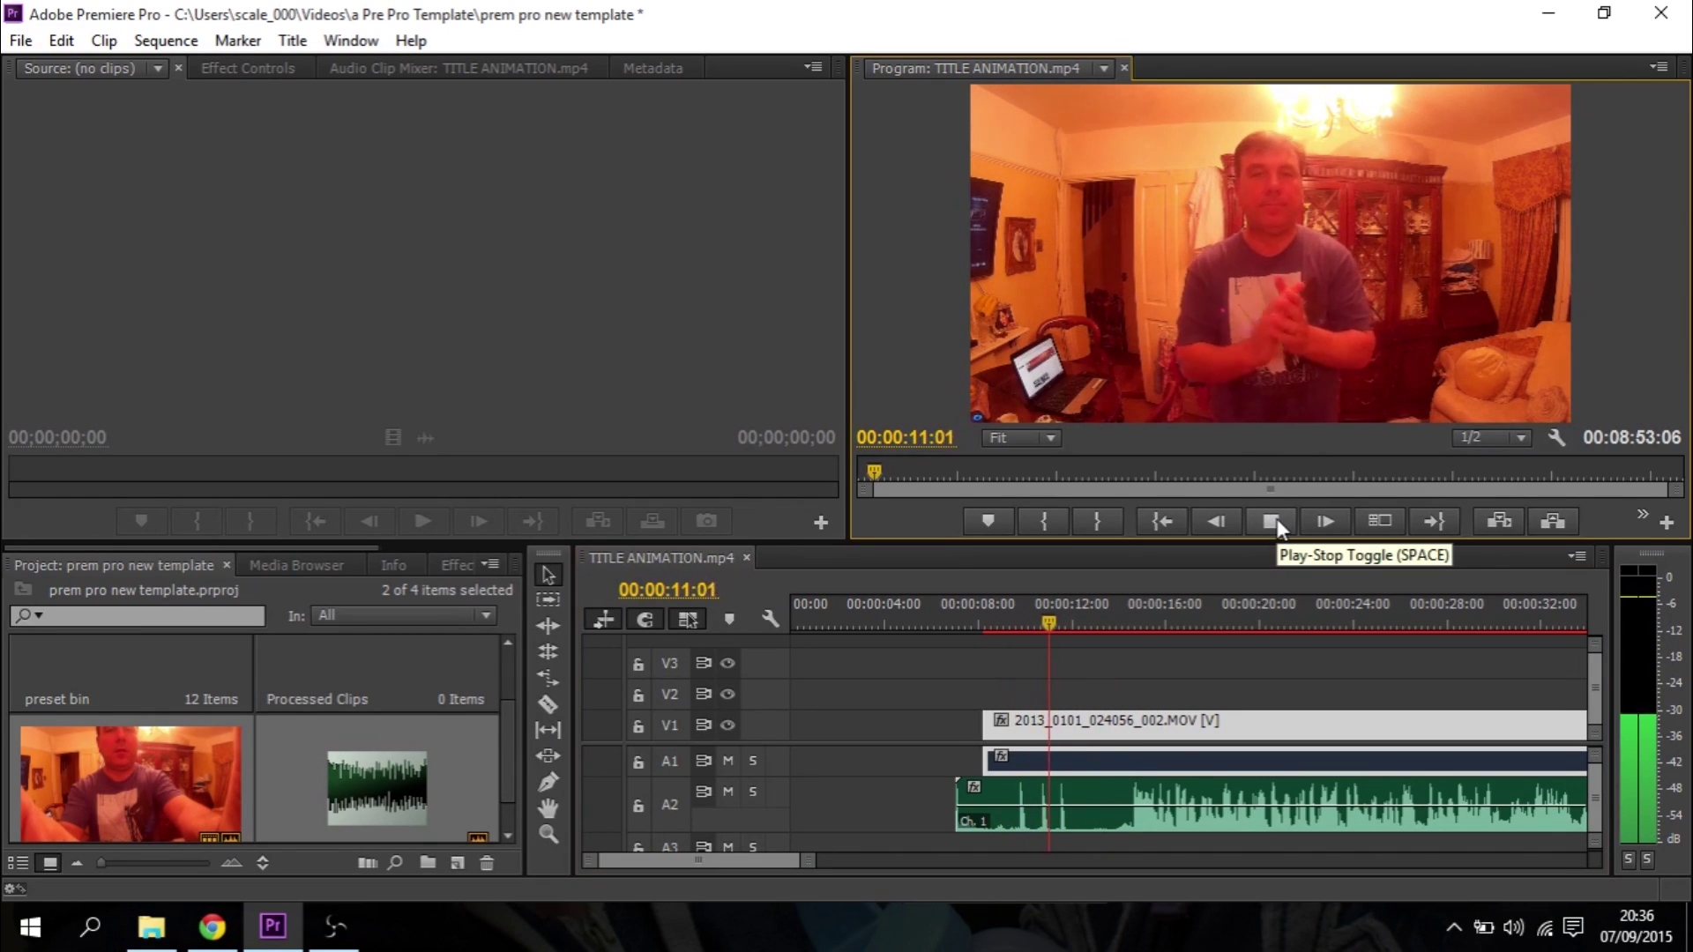
left_click(1277, 518)
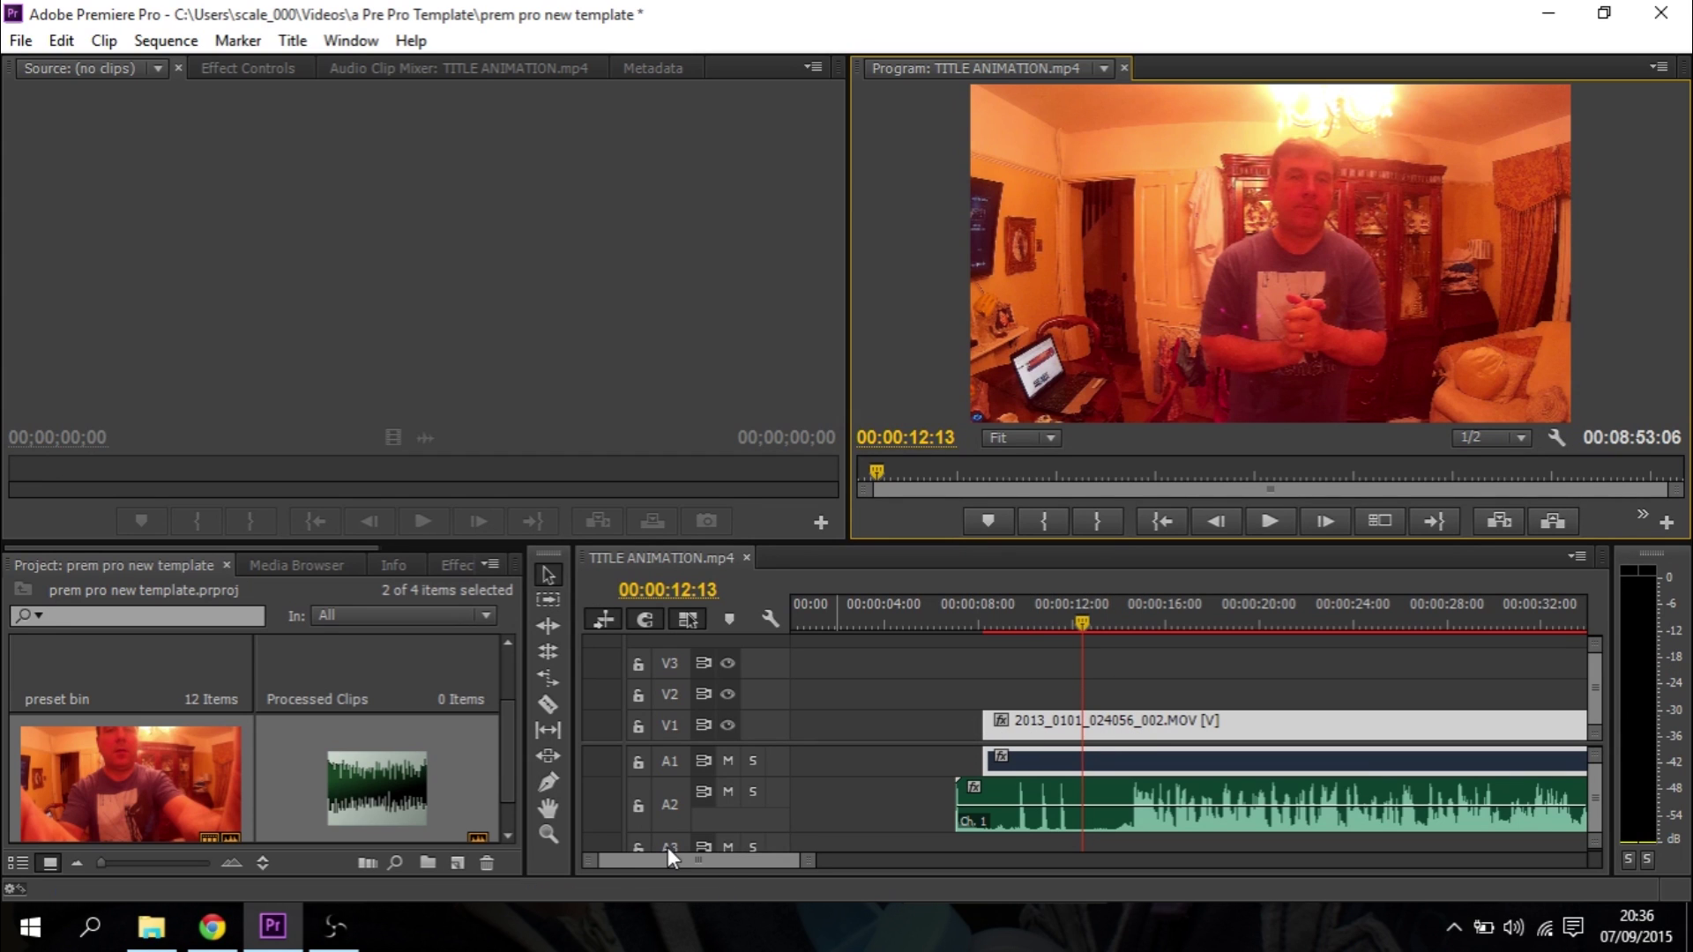
Zoom in one more level and nudge the V1 clip so its clap meets the A2 spike, then replay to verify
left_click(549, 832)
left_click(1052, 716)
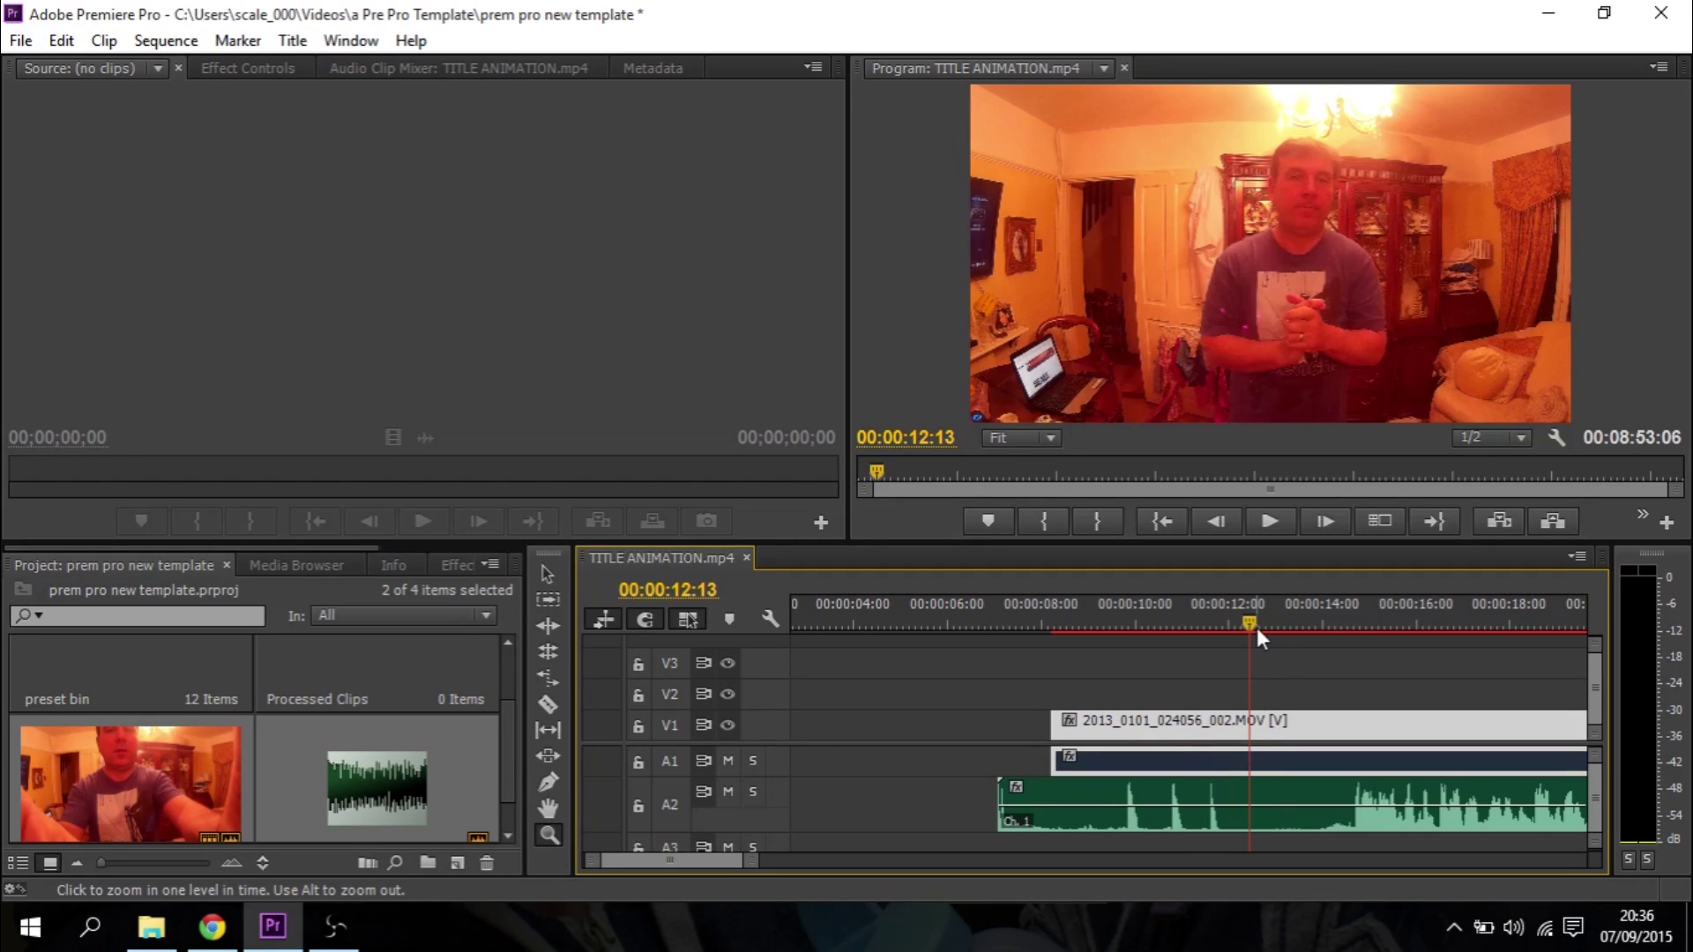
key("v")
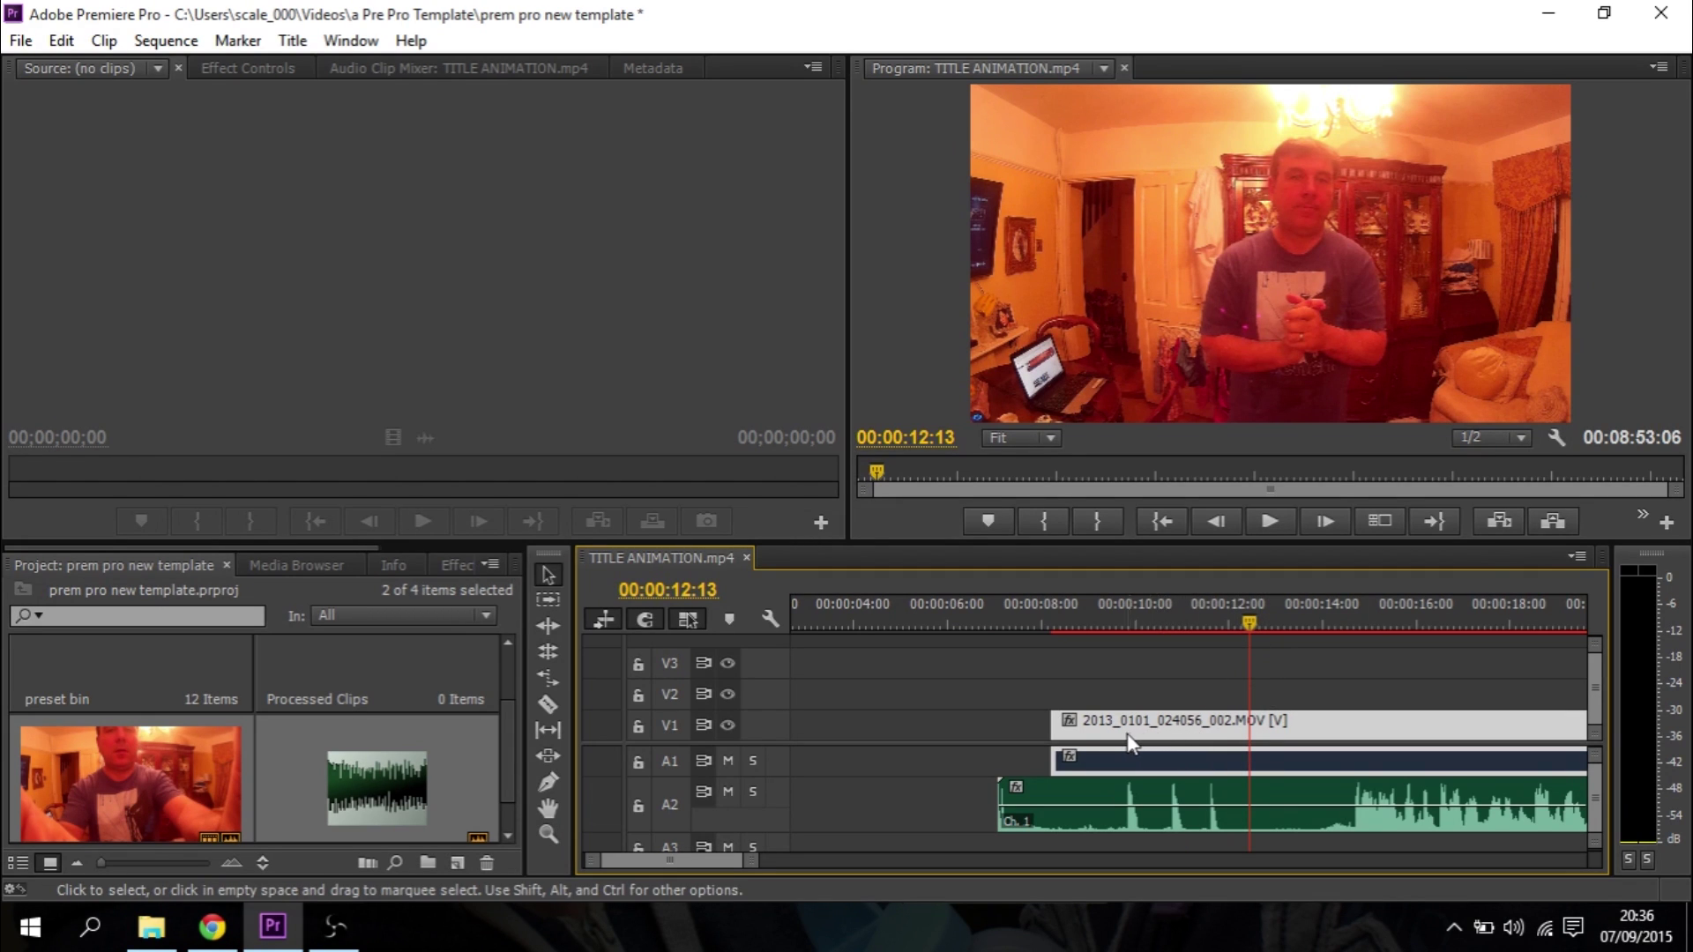
mouse_move(1107, 734)
left_mouse_down()
mouse_move(1076, 745)
mouse_move(1114, 737)
left_mouse_up()
left_click_drag(1251, 617, 1113, 626)
left_click(1262, 520)
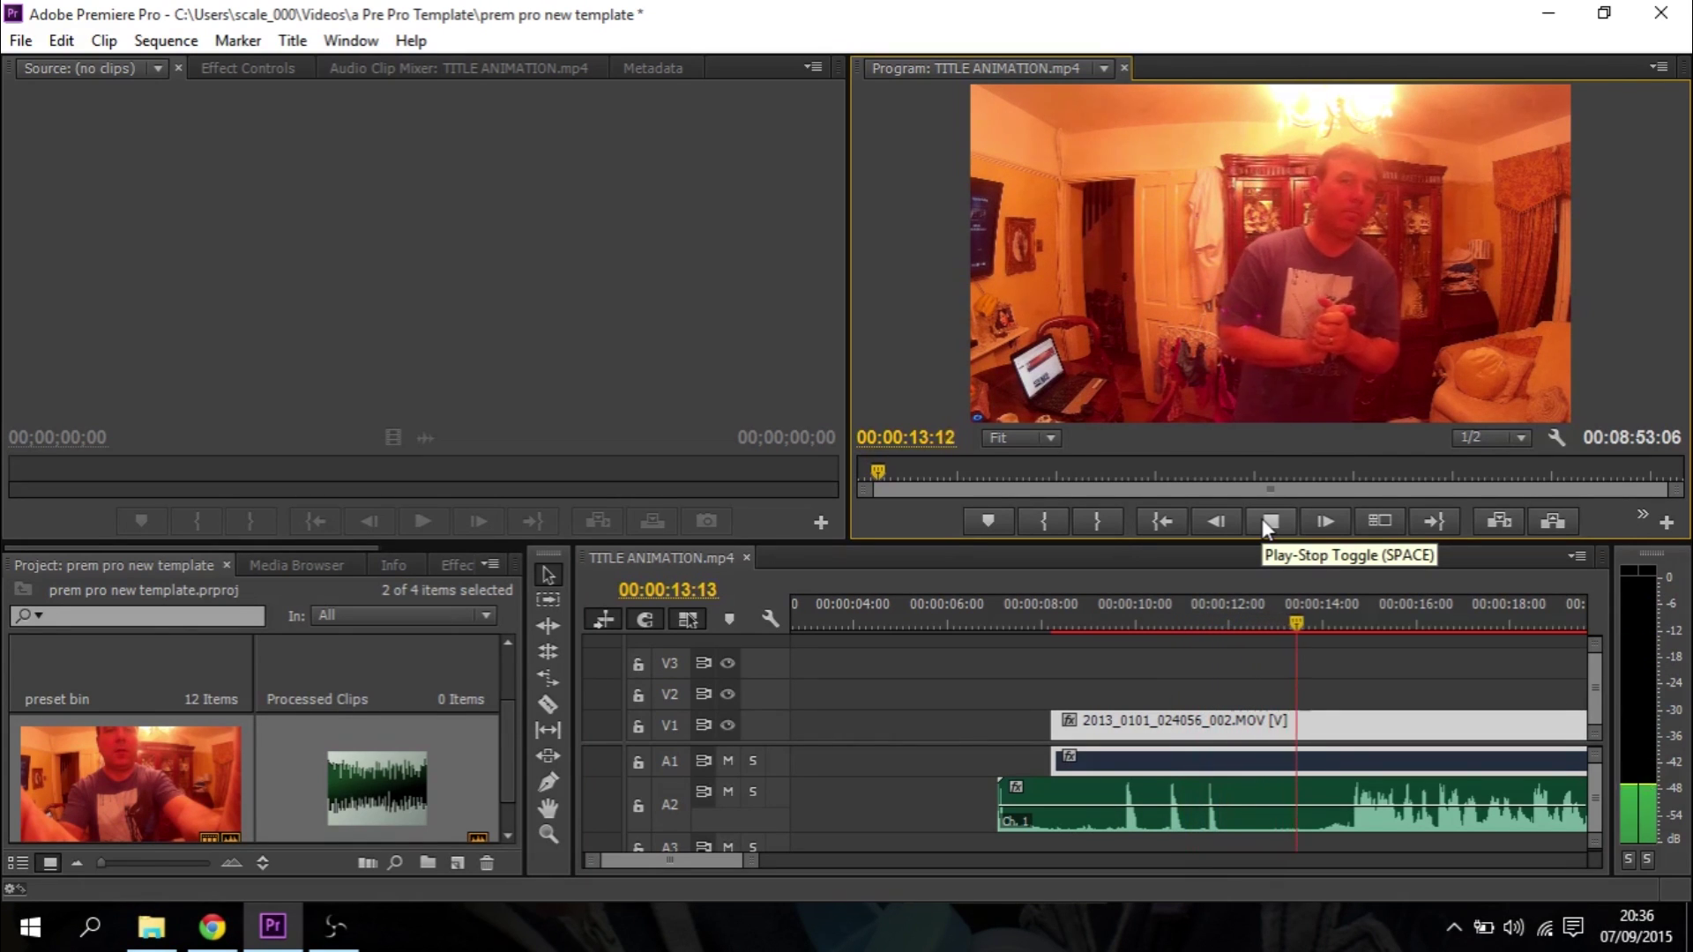
Stop playback and place the playhead at 00:00:14:07, just before the continuous phone audio
left_click(1262, 520)
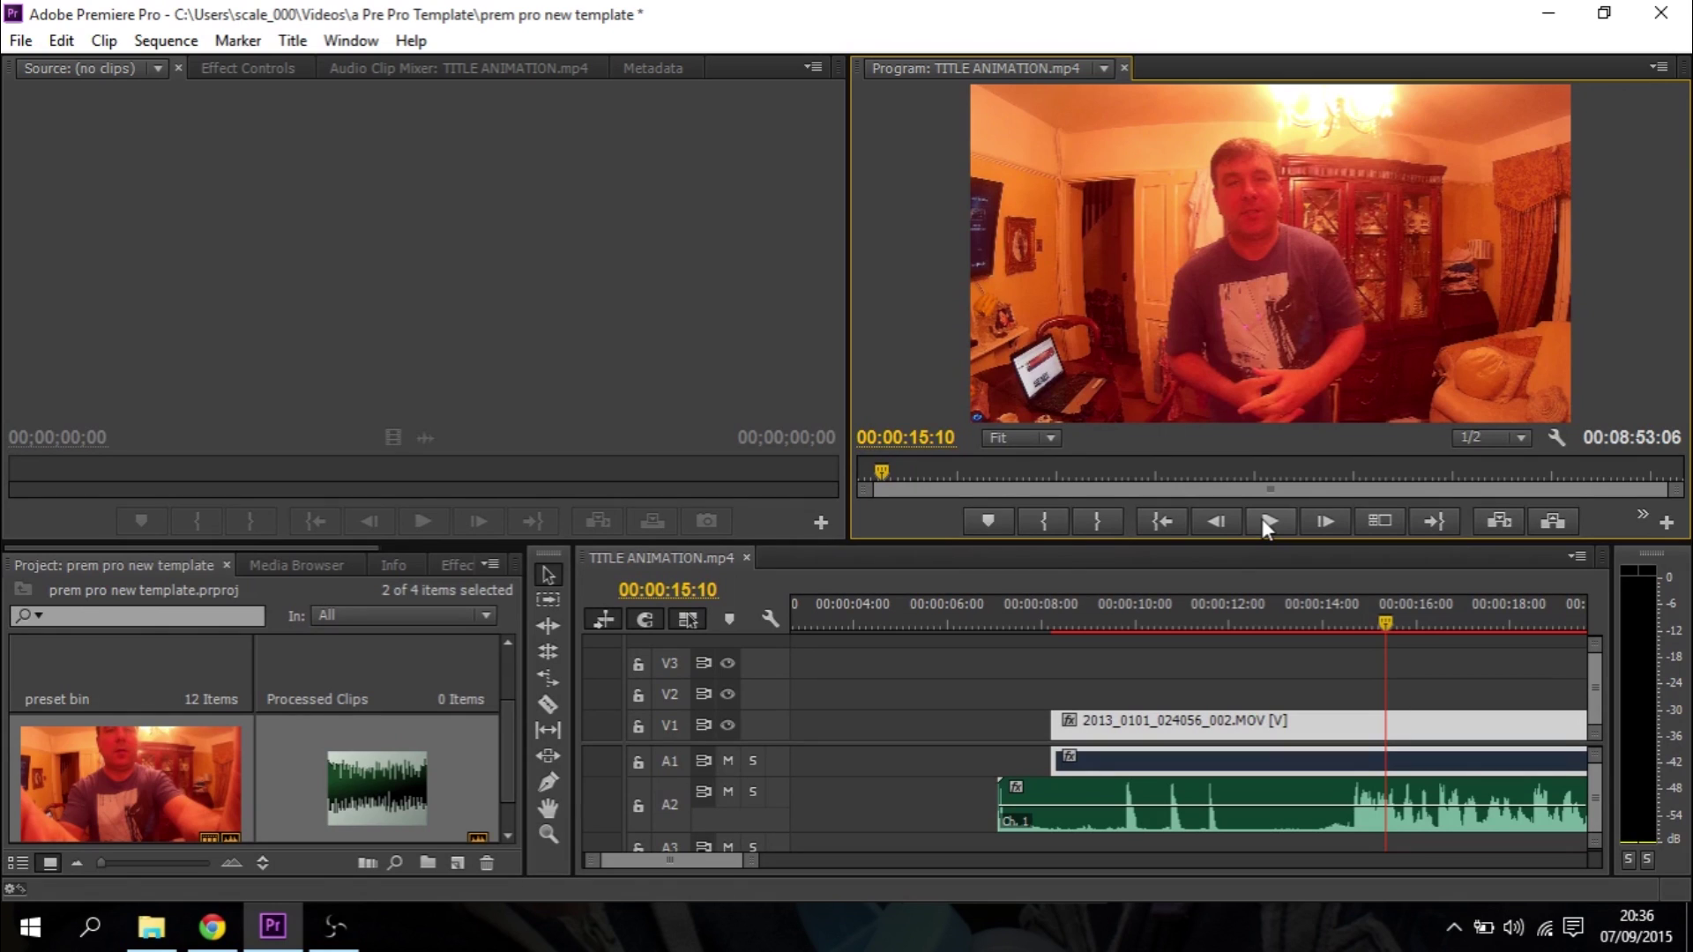
left_click(710, 864)
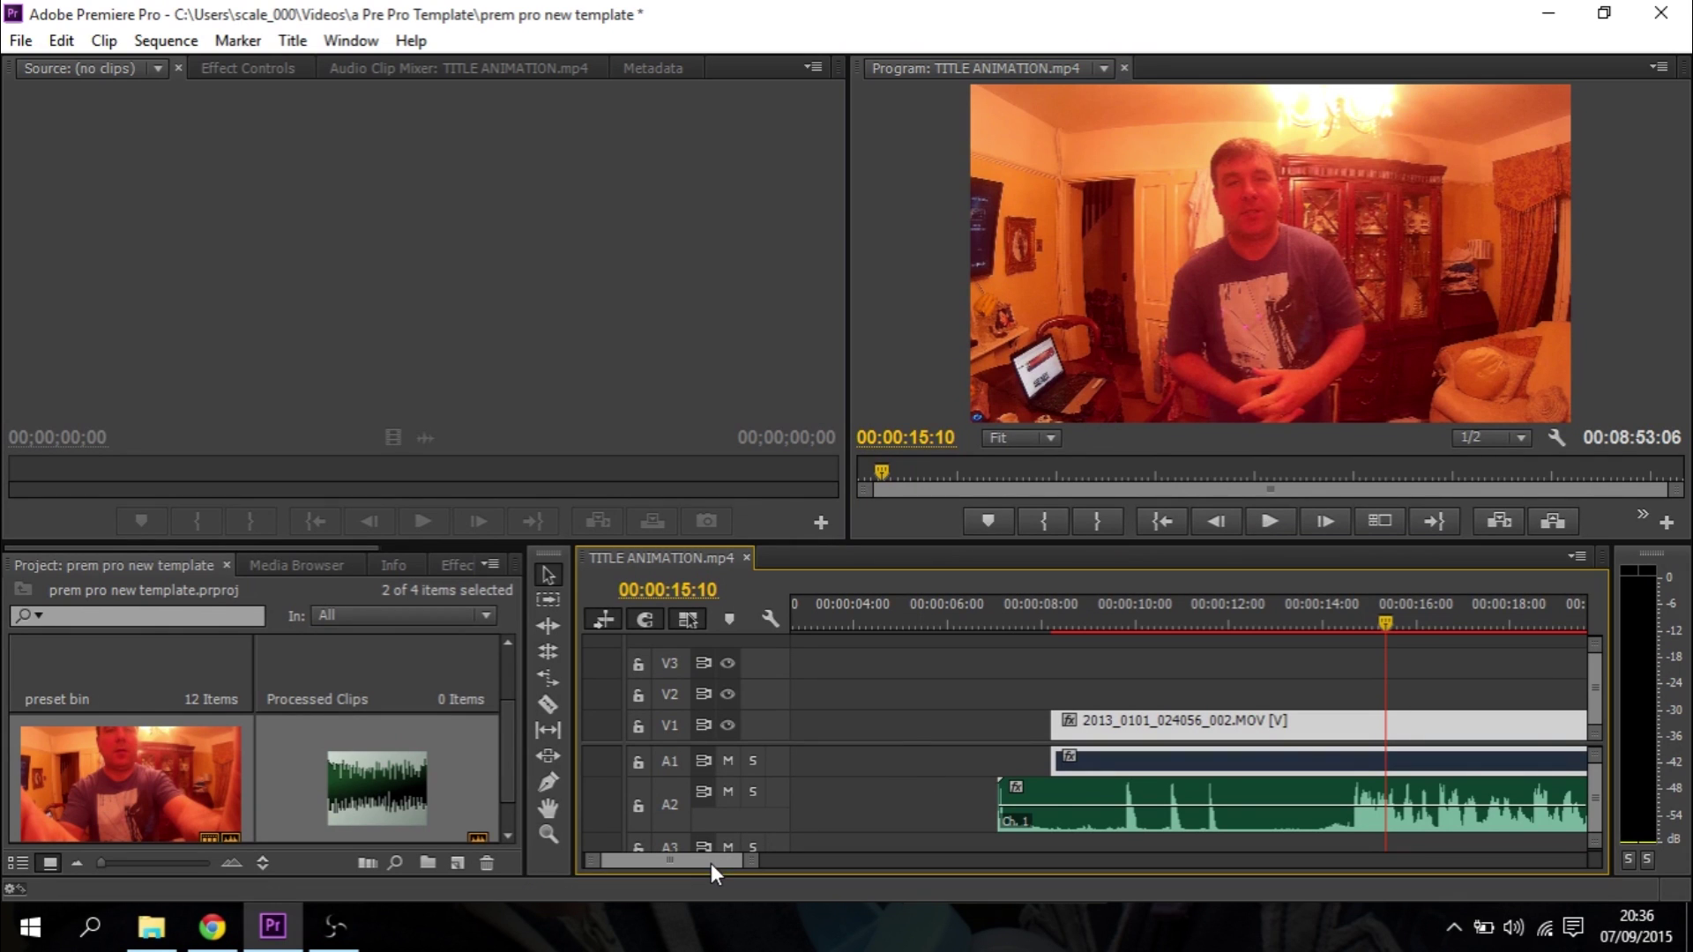
left_click_drag(710, 864, 712, 866)
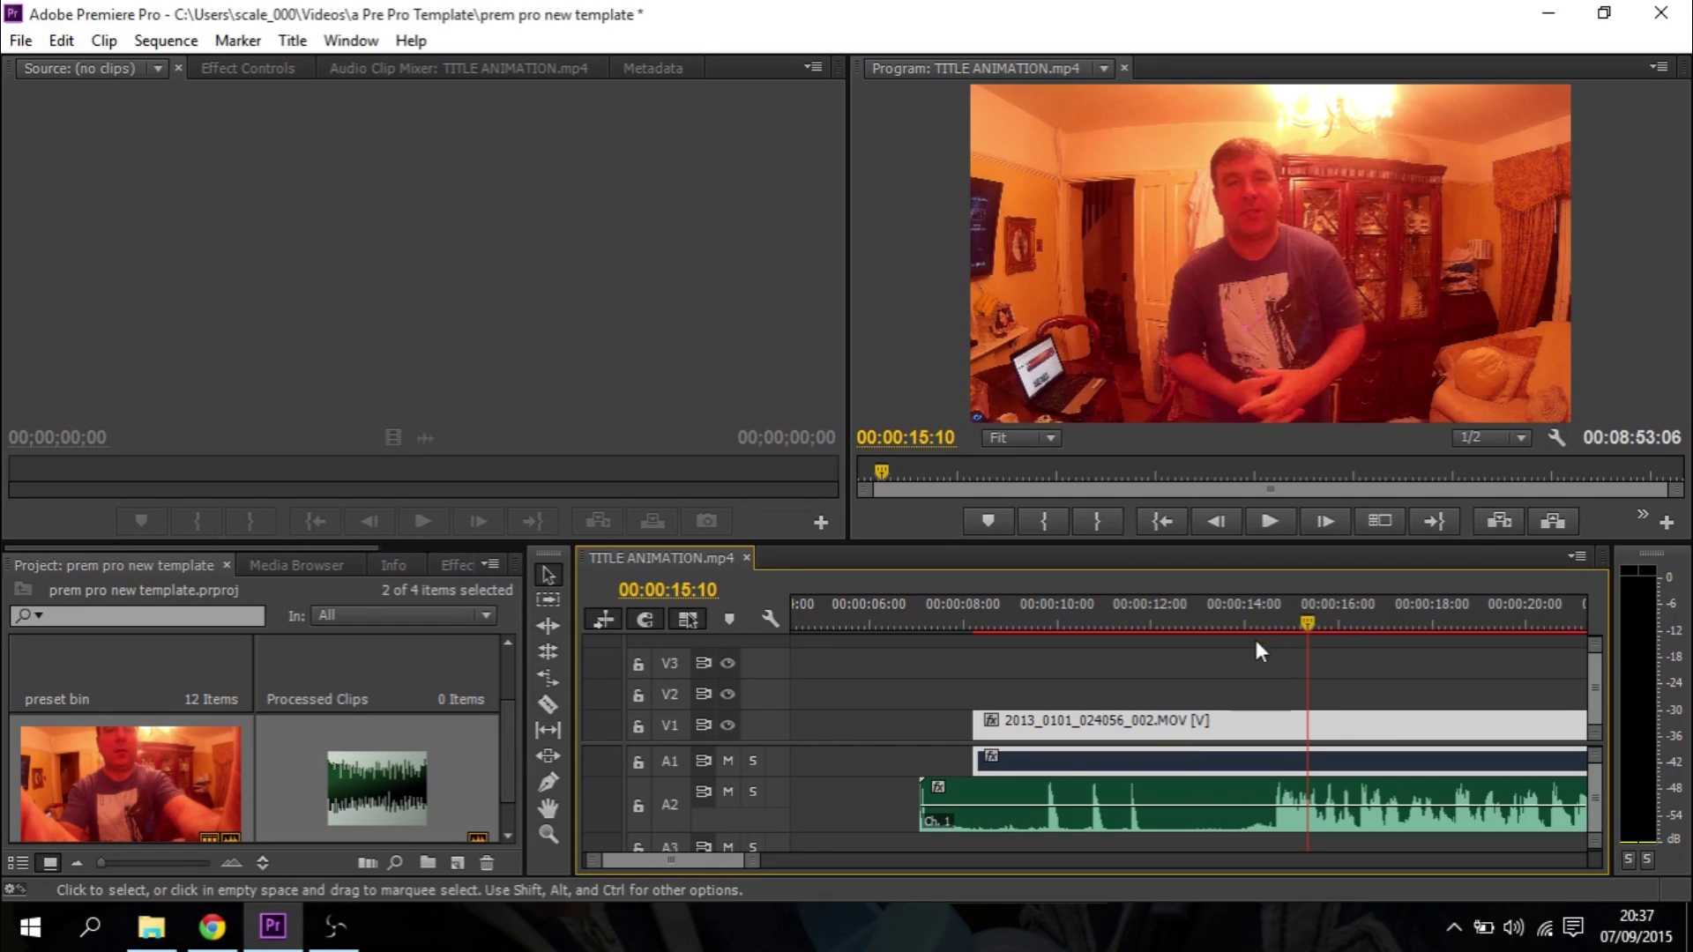
left_click(1124, 613)
left_click_drag(1125, 608, 1135, 614)
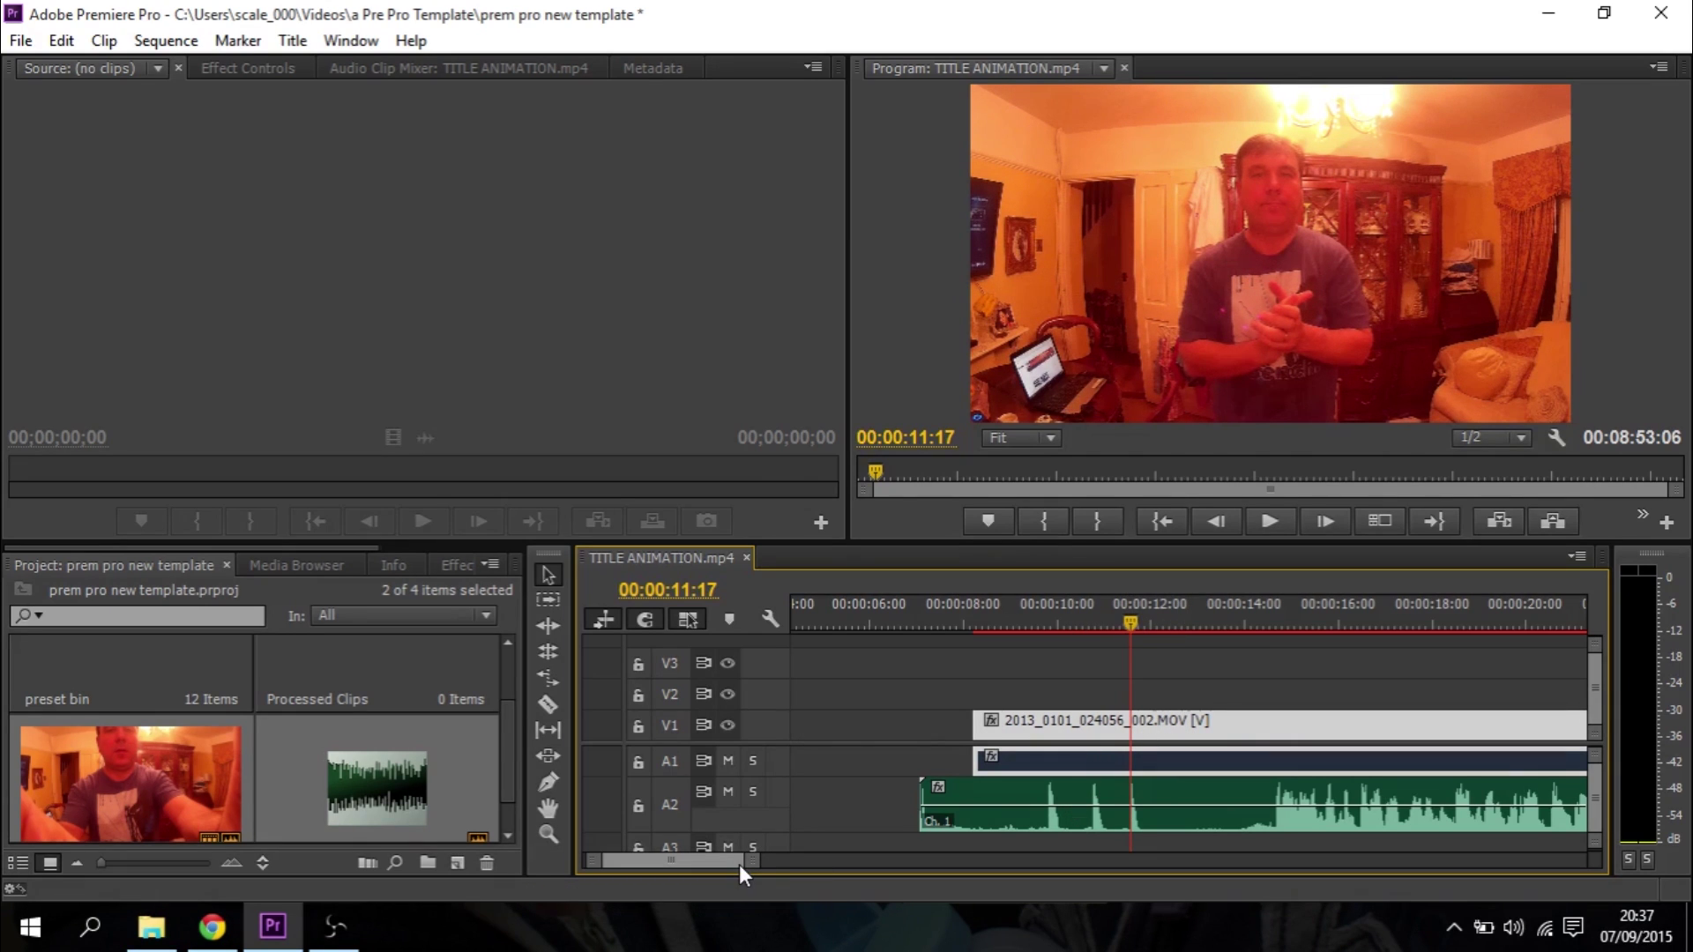
left_click(1257, 621)
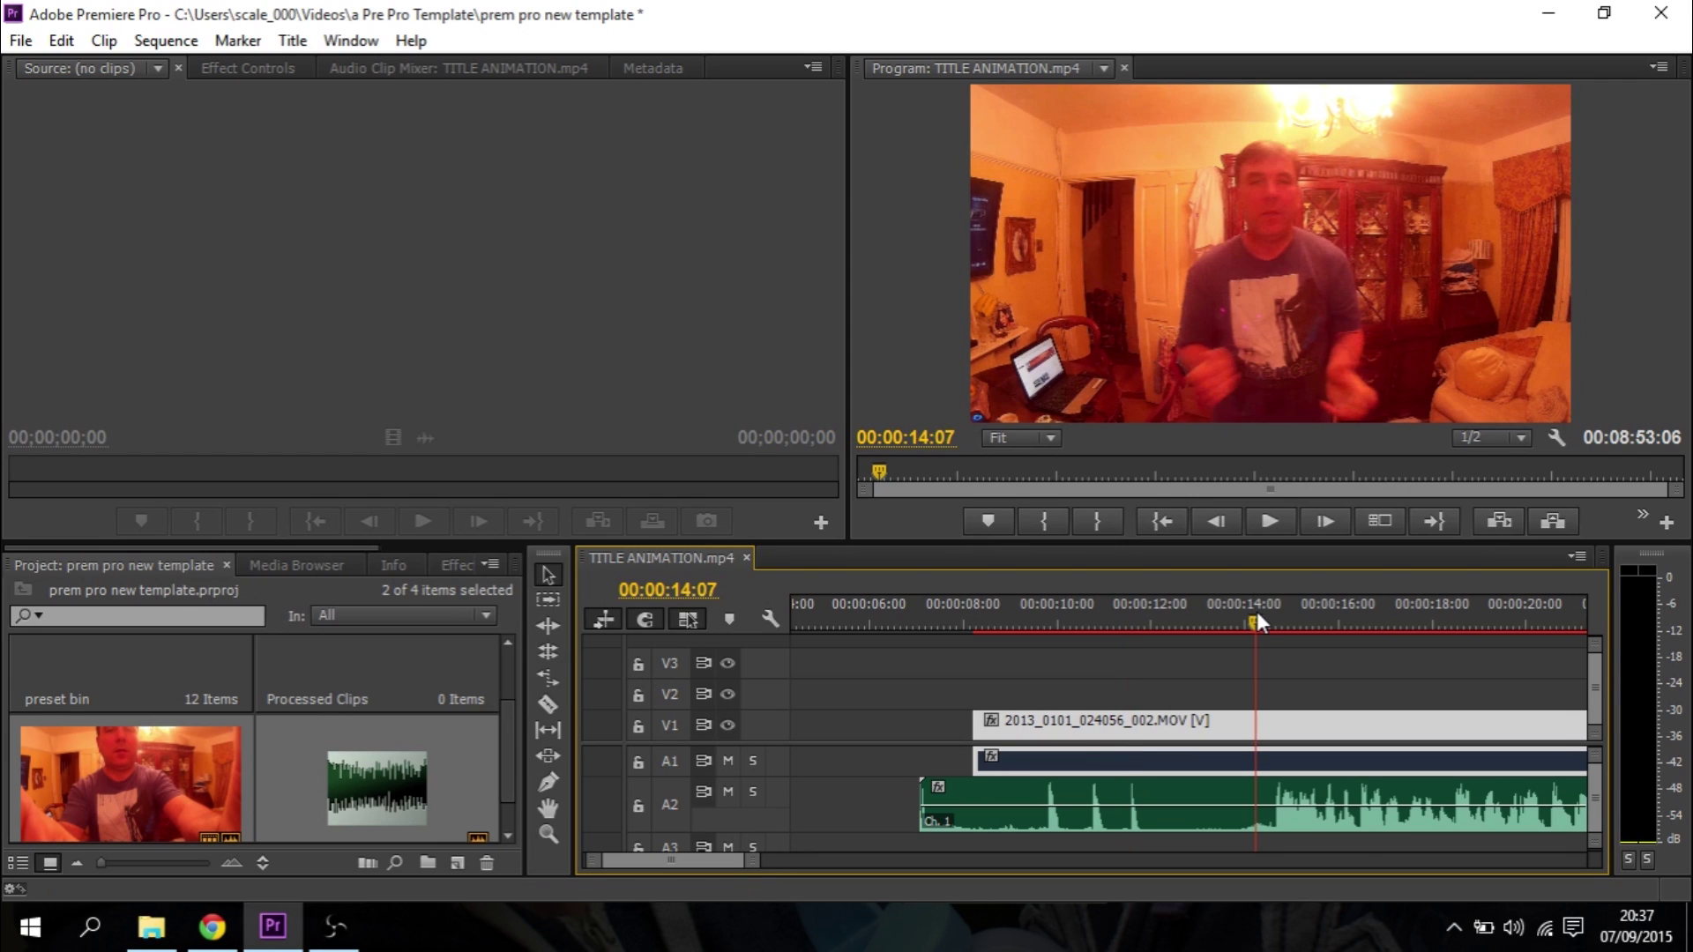
Split the V1 camera clip at 00:00:14:04 with the Razor tool and delete the footage before the cut
mouse_move(1256, 620)
left_mouse_down()
mouse_move(1272, 621)
mouse_move(1254, 624)
left_mouse_up()
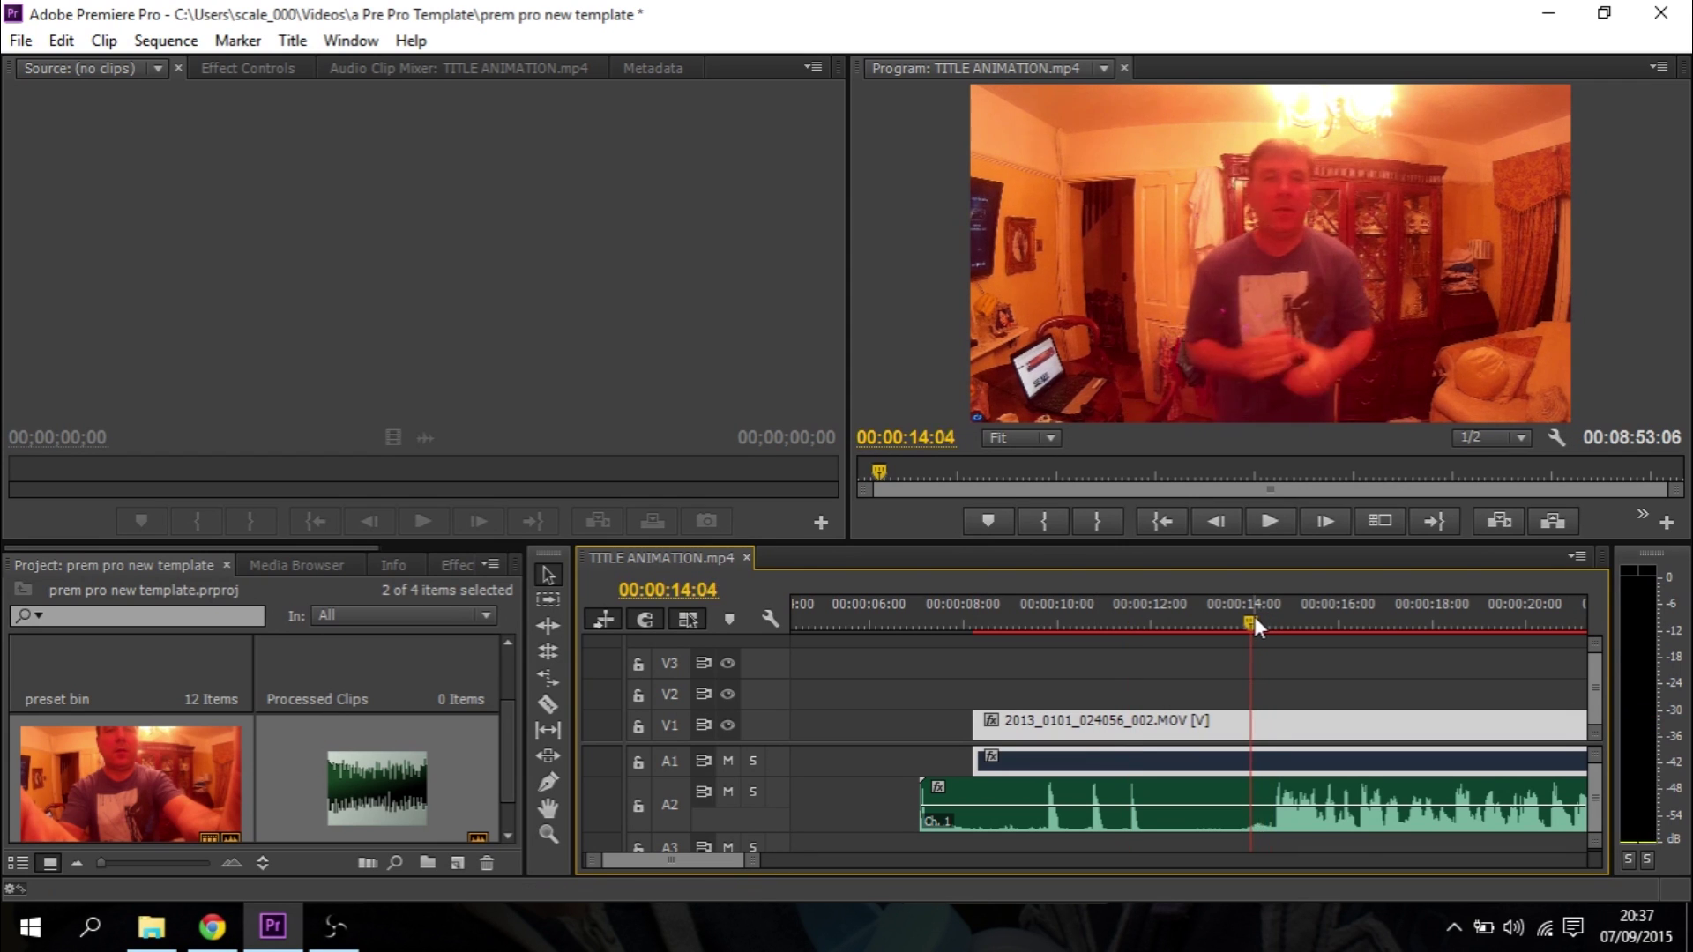
key("c")
left_click(1251, 740)
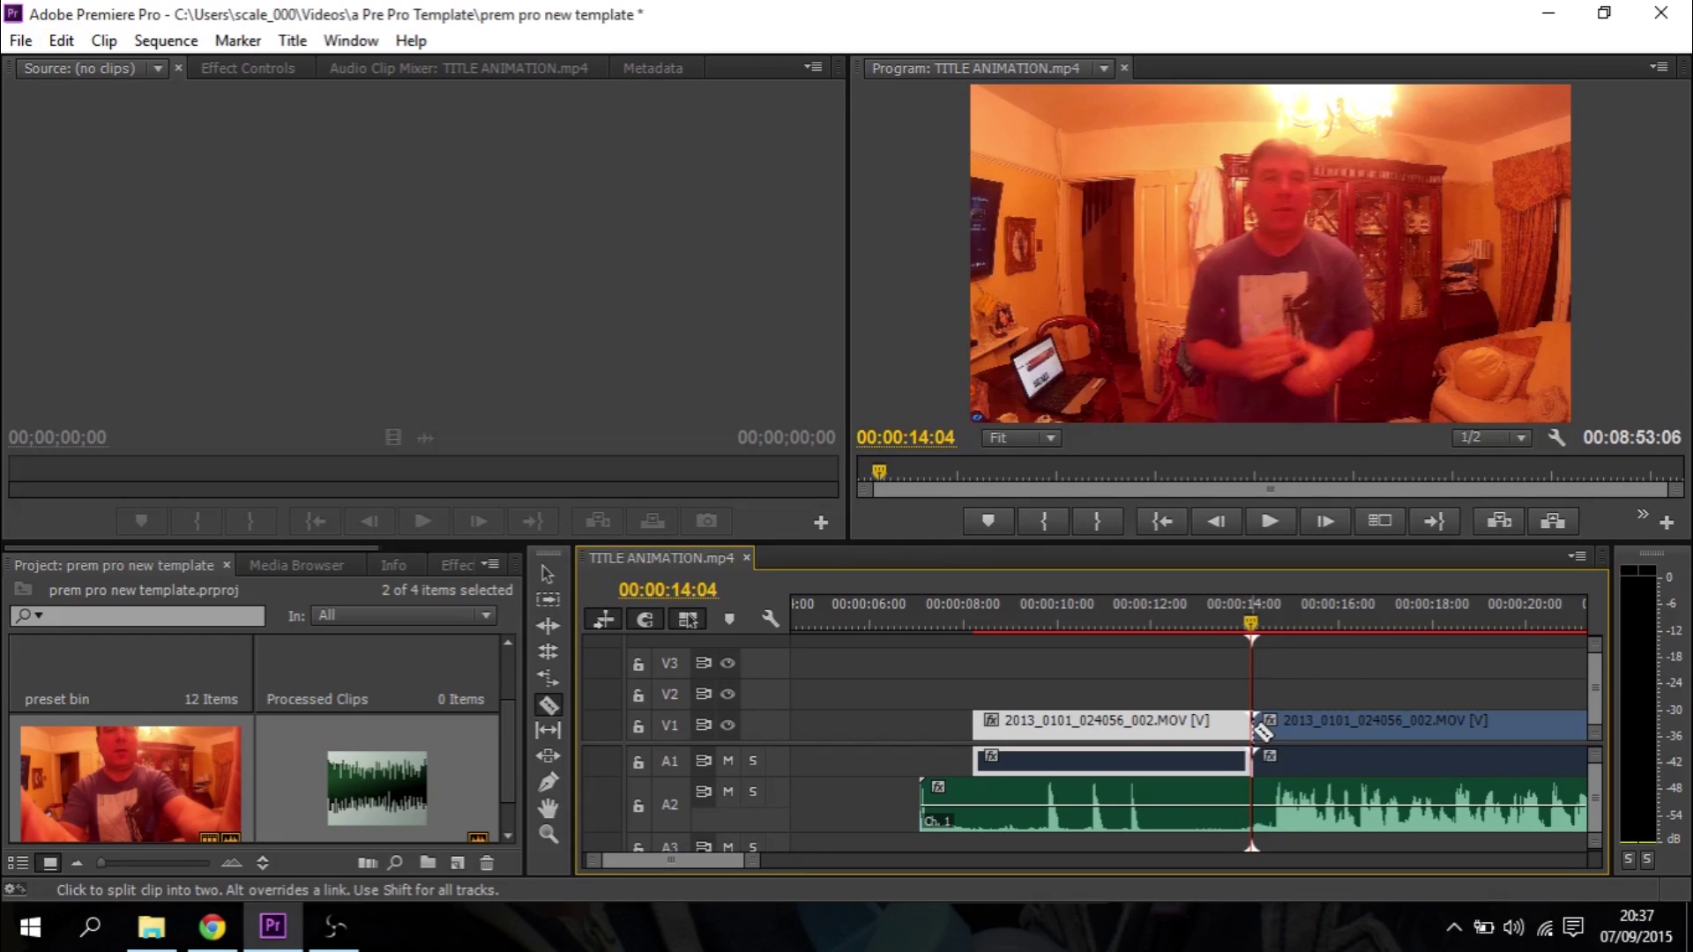
key("v")
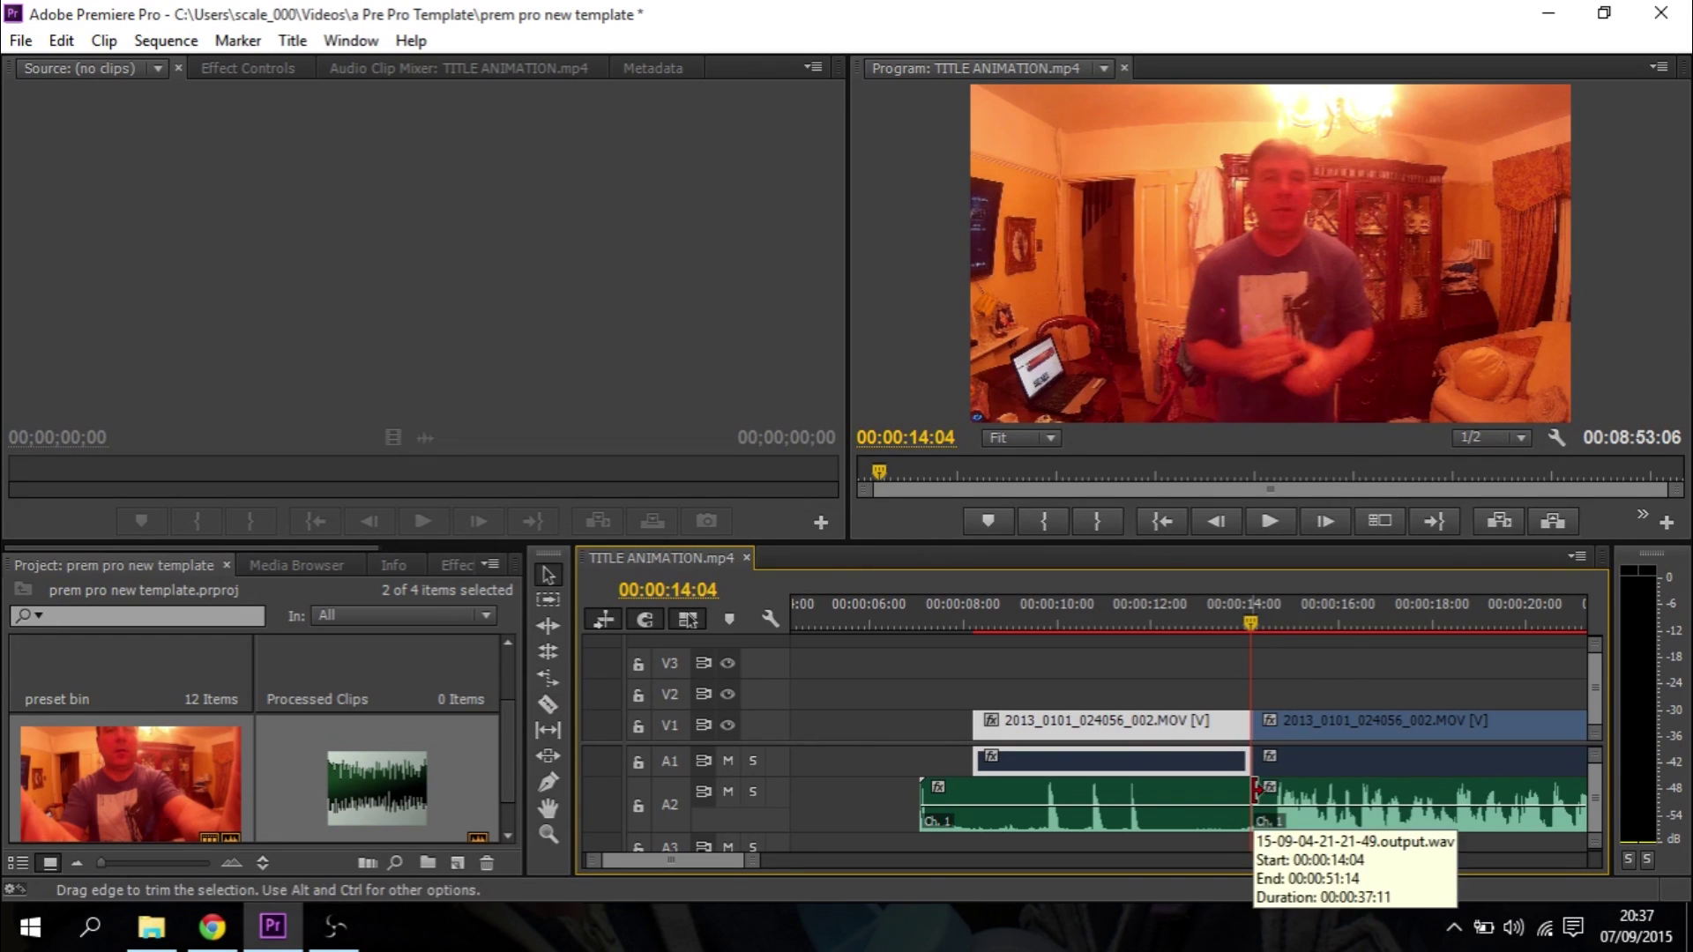
key("Delete")
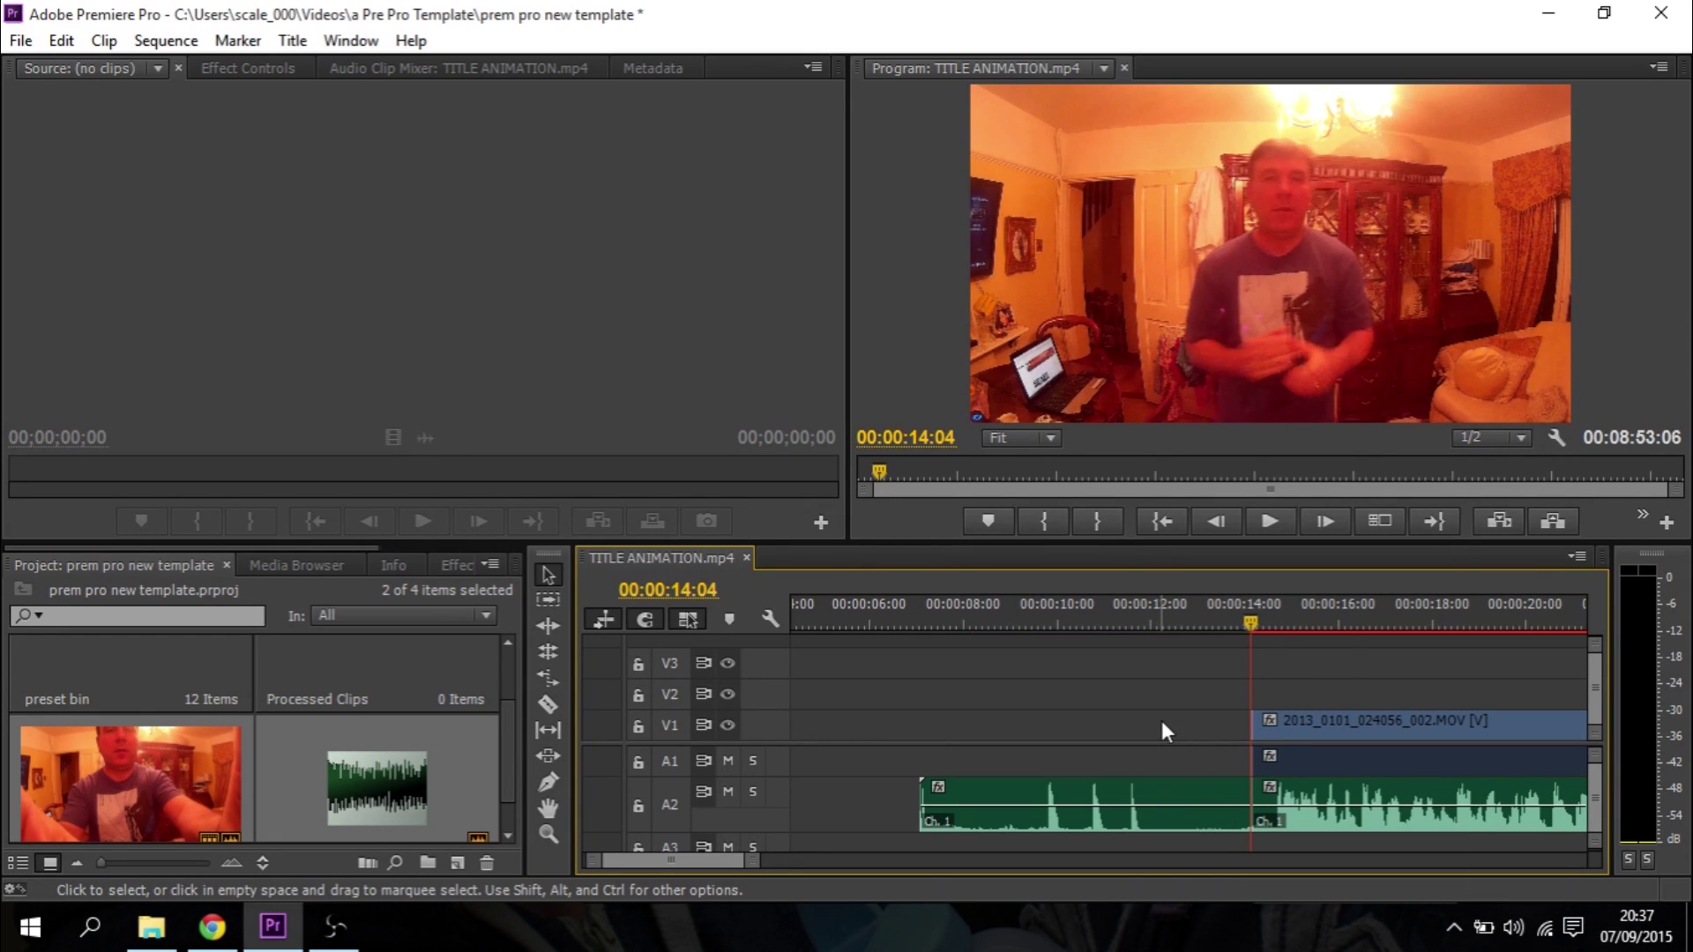
Delete the phone audio before the clap, unlink the camera clip, and remove the camera's own audio
left_click(1193, 791)
key("Delete")
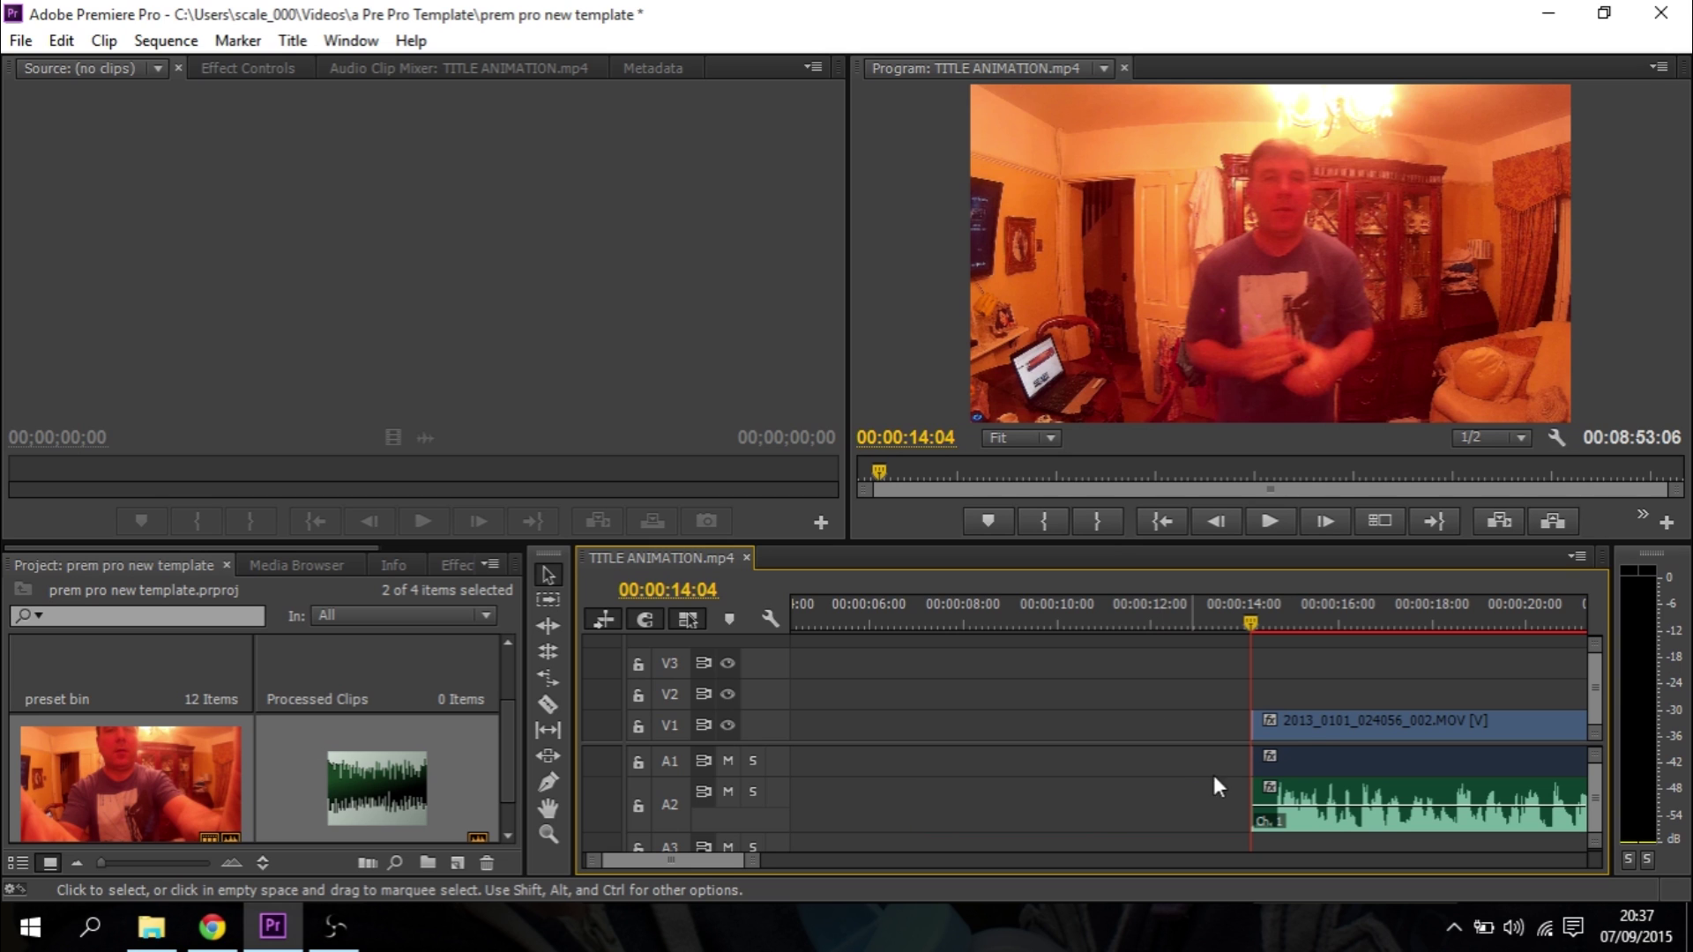
right_click(1314, 720)
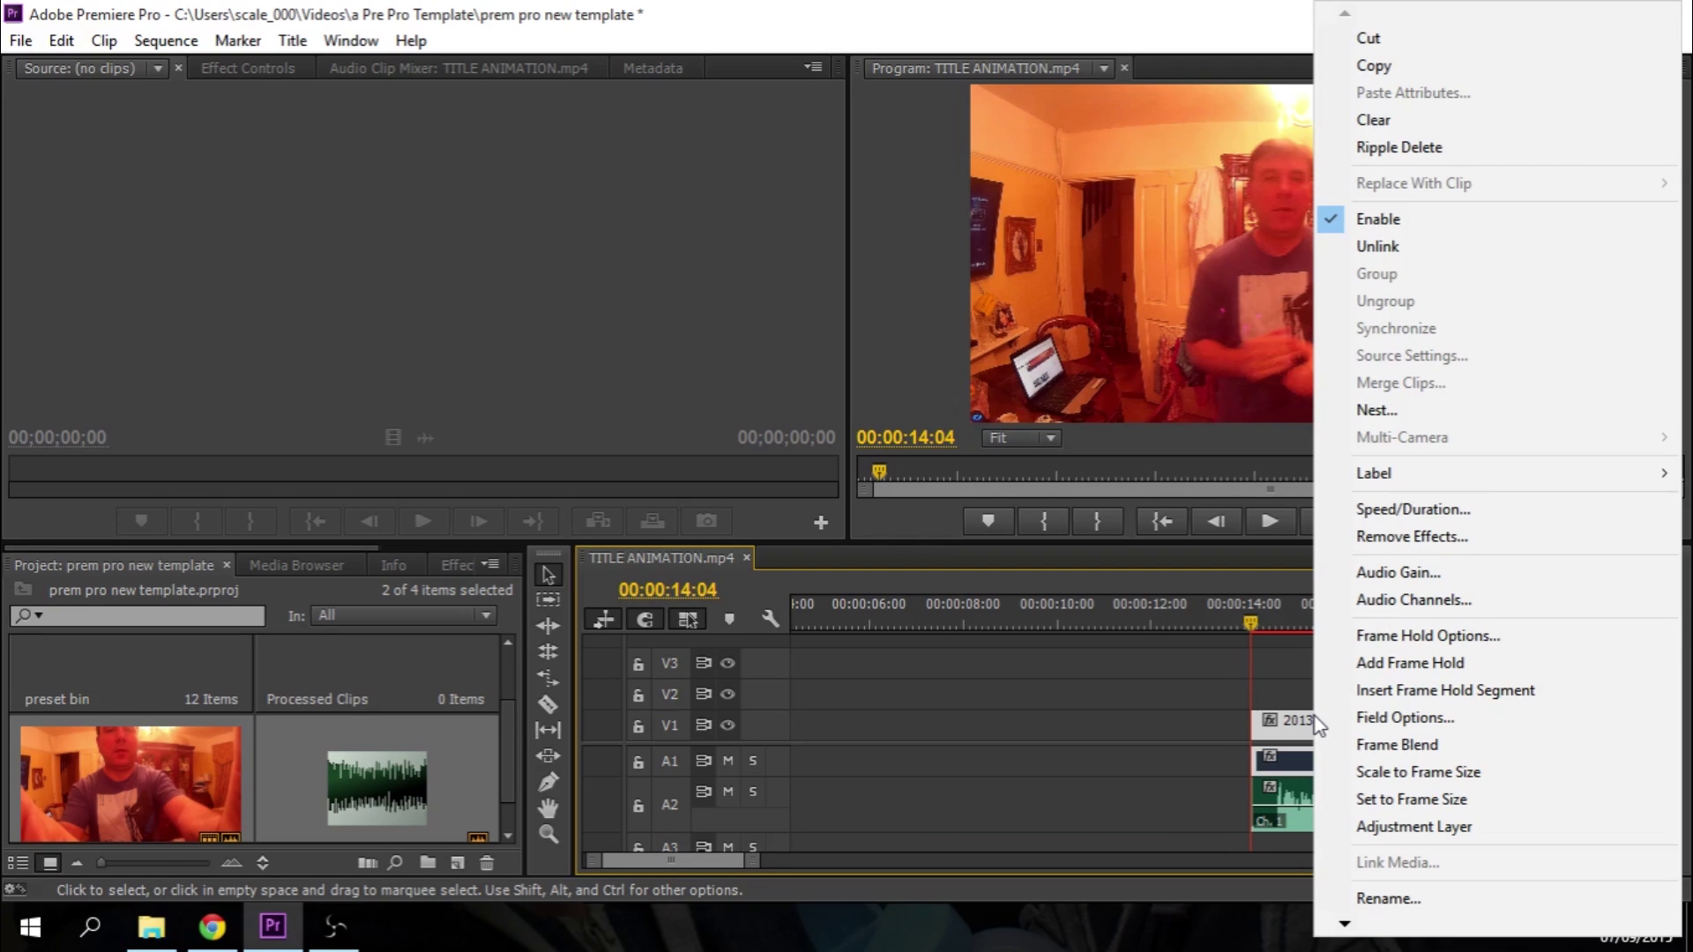
left_click(1424, 246)
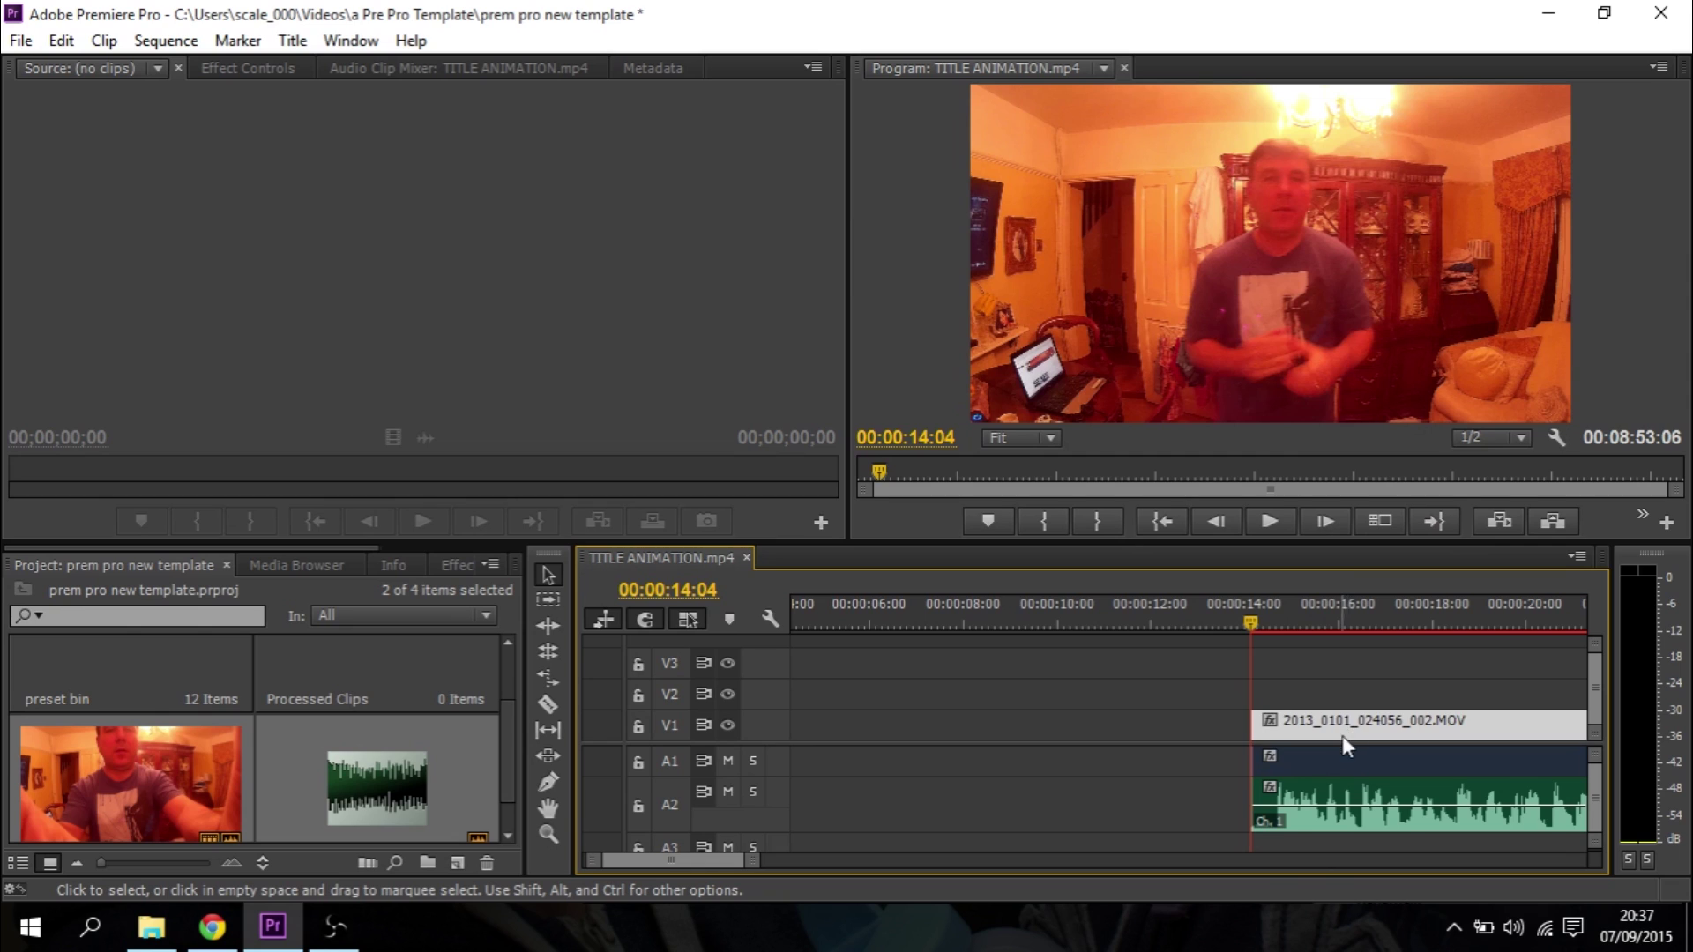
left_click(1333, 760)
key("Delete")
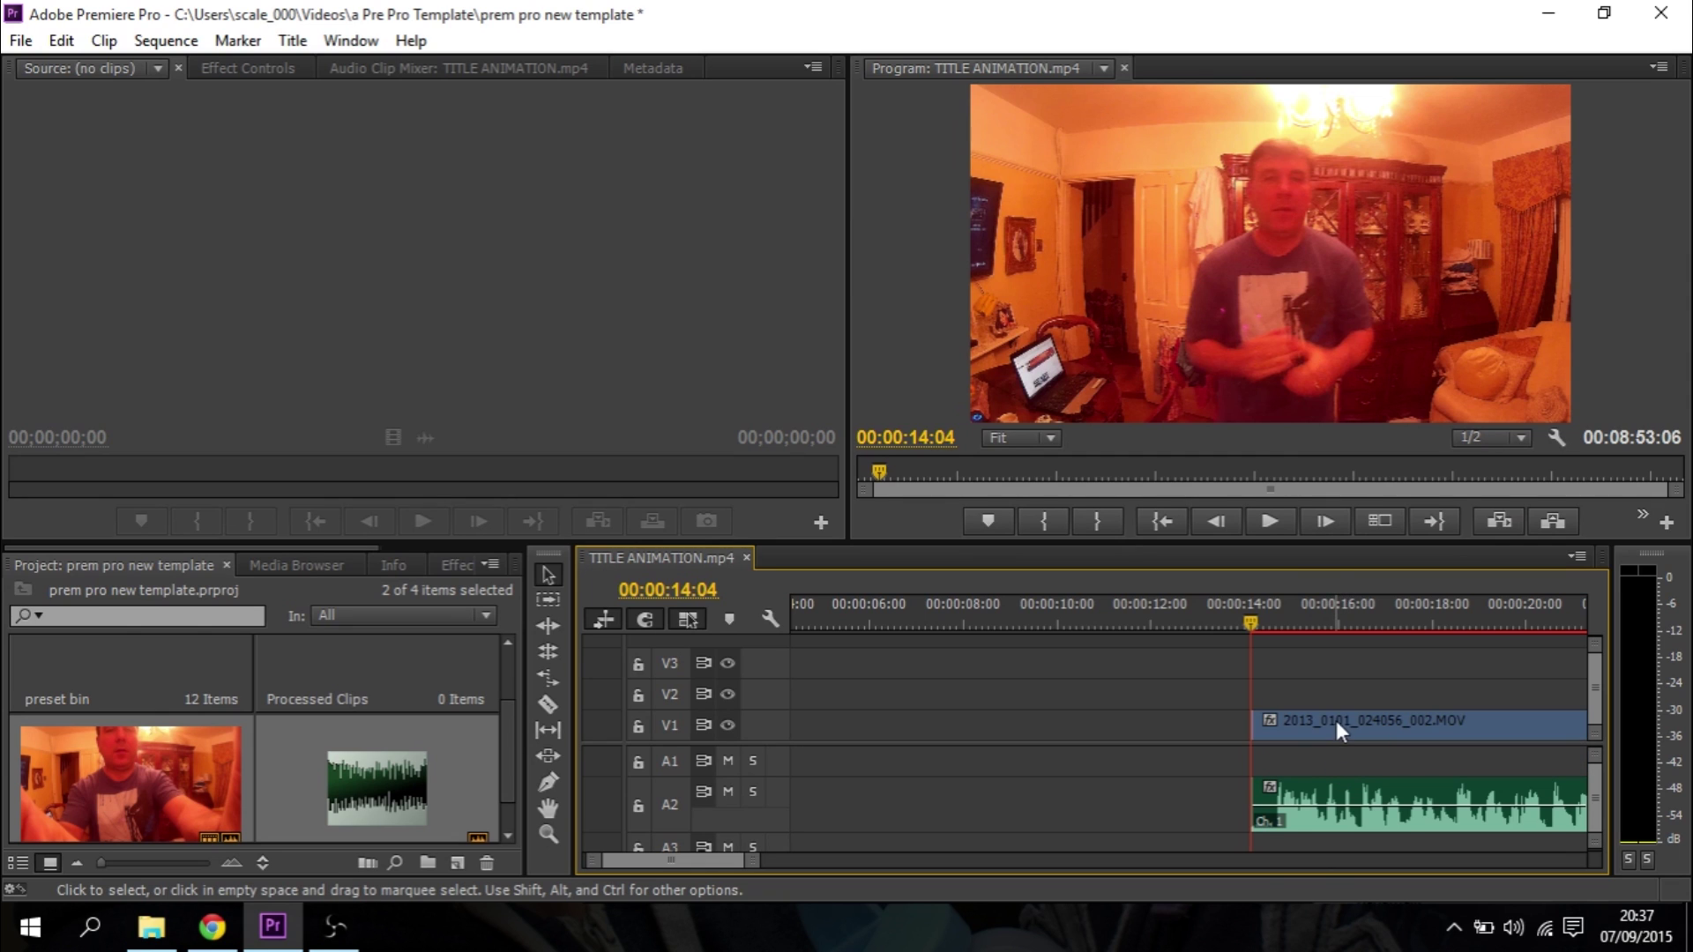
Group the V1 camera video with the A2 phone audio
left_click(1336, 720)
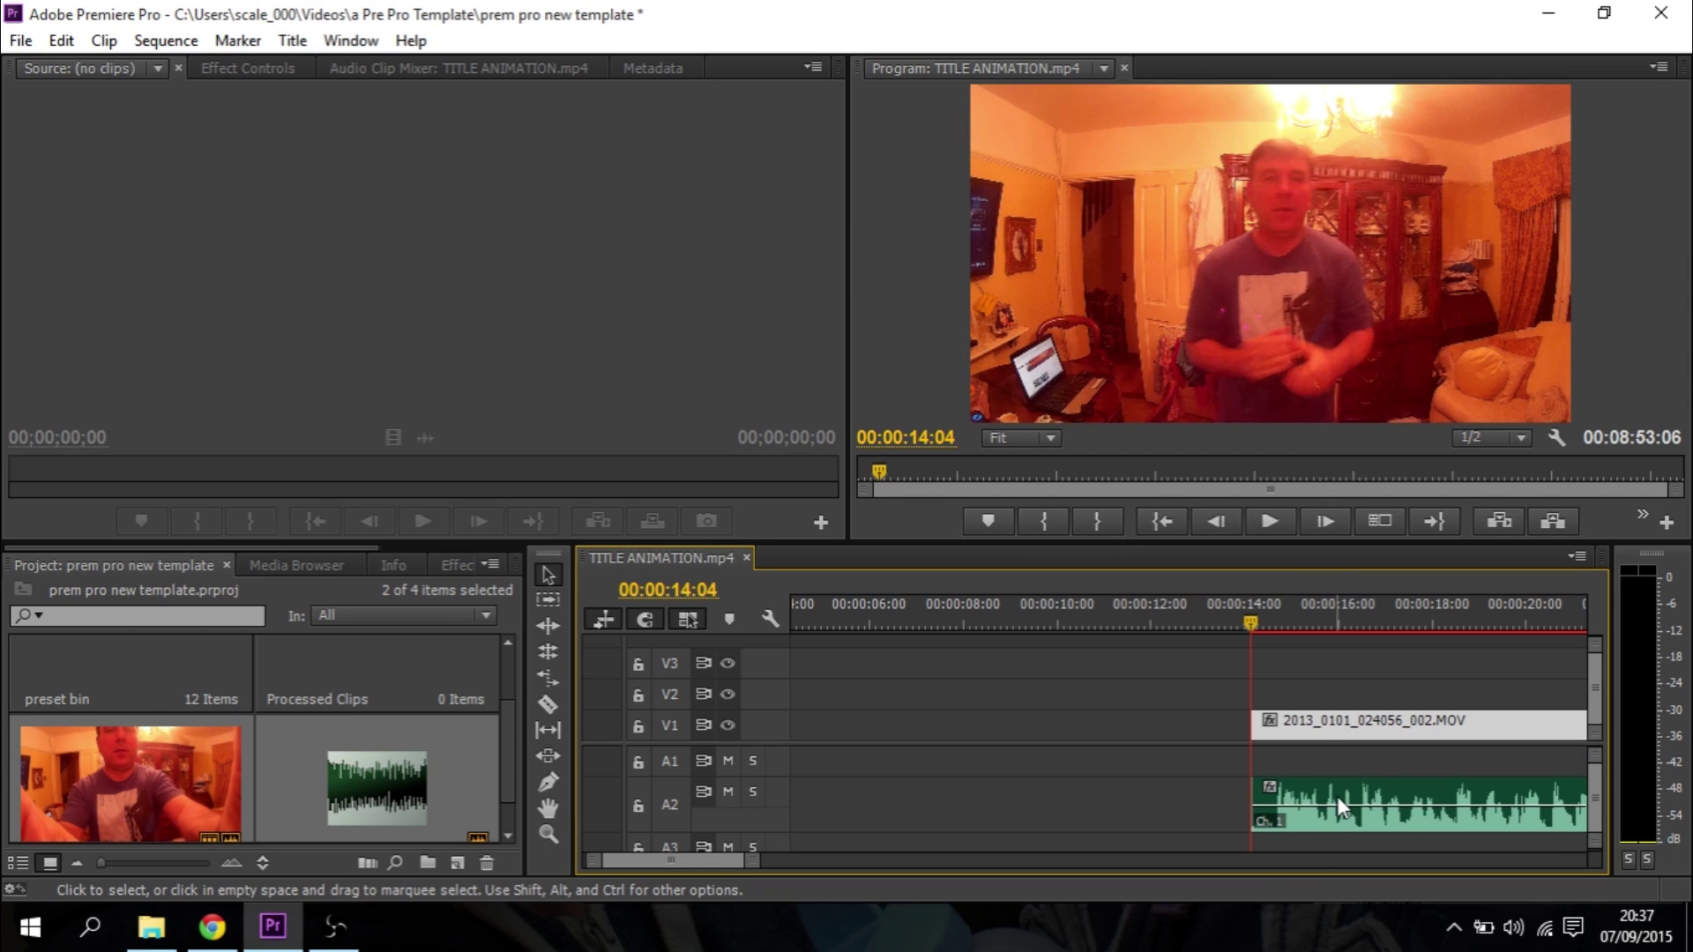
right_click(1341, 722)
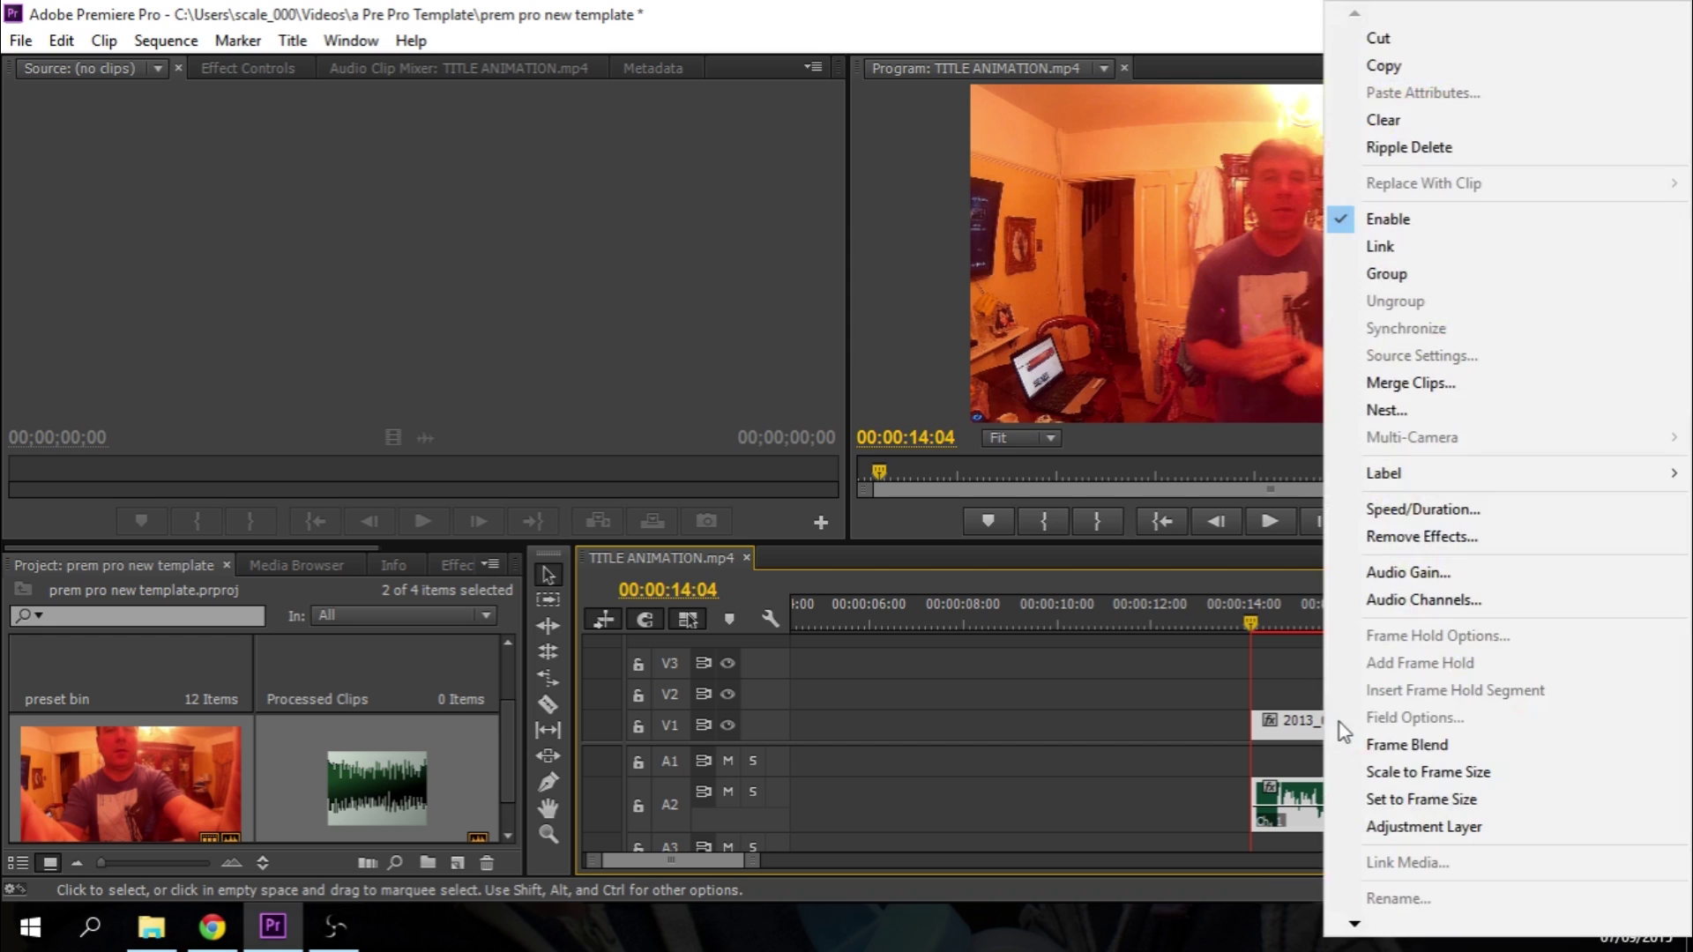
left_click(1386, 273)
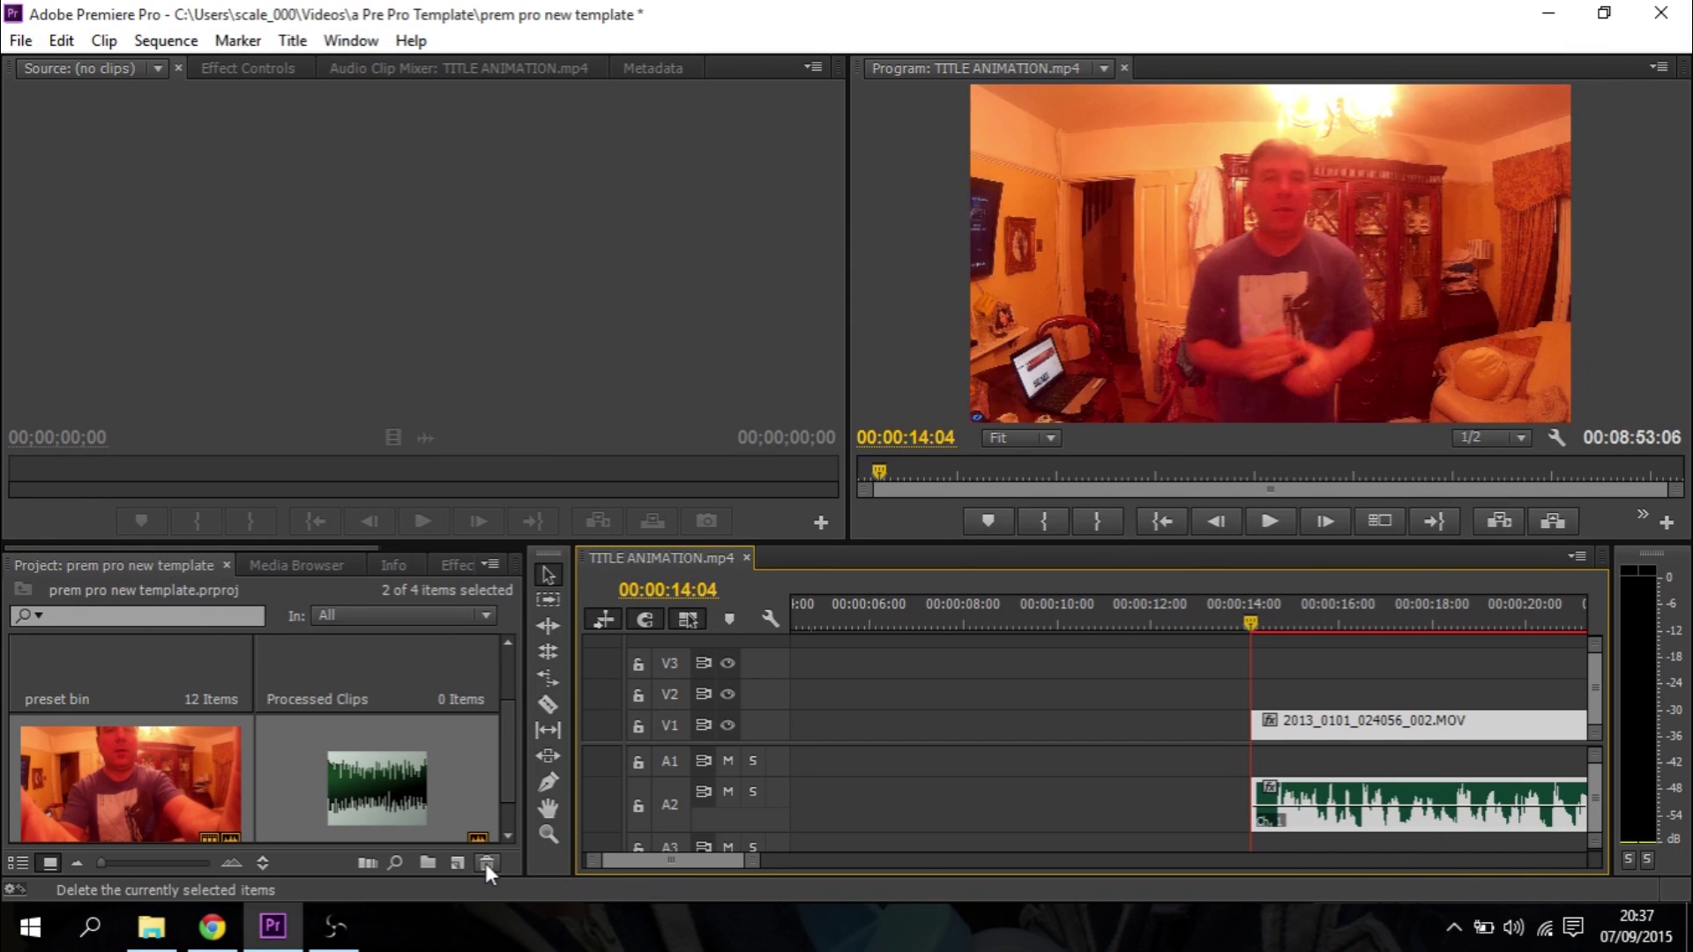
Zoom the timeline out two levels and drag the grouped video and phone audio to the sequence start
left_click(547, 834)
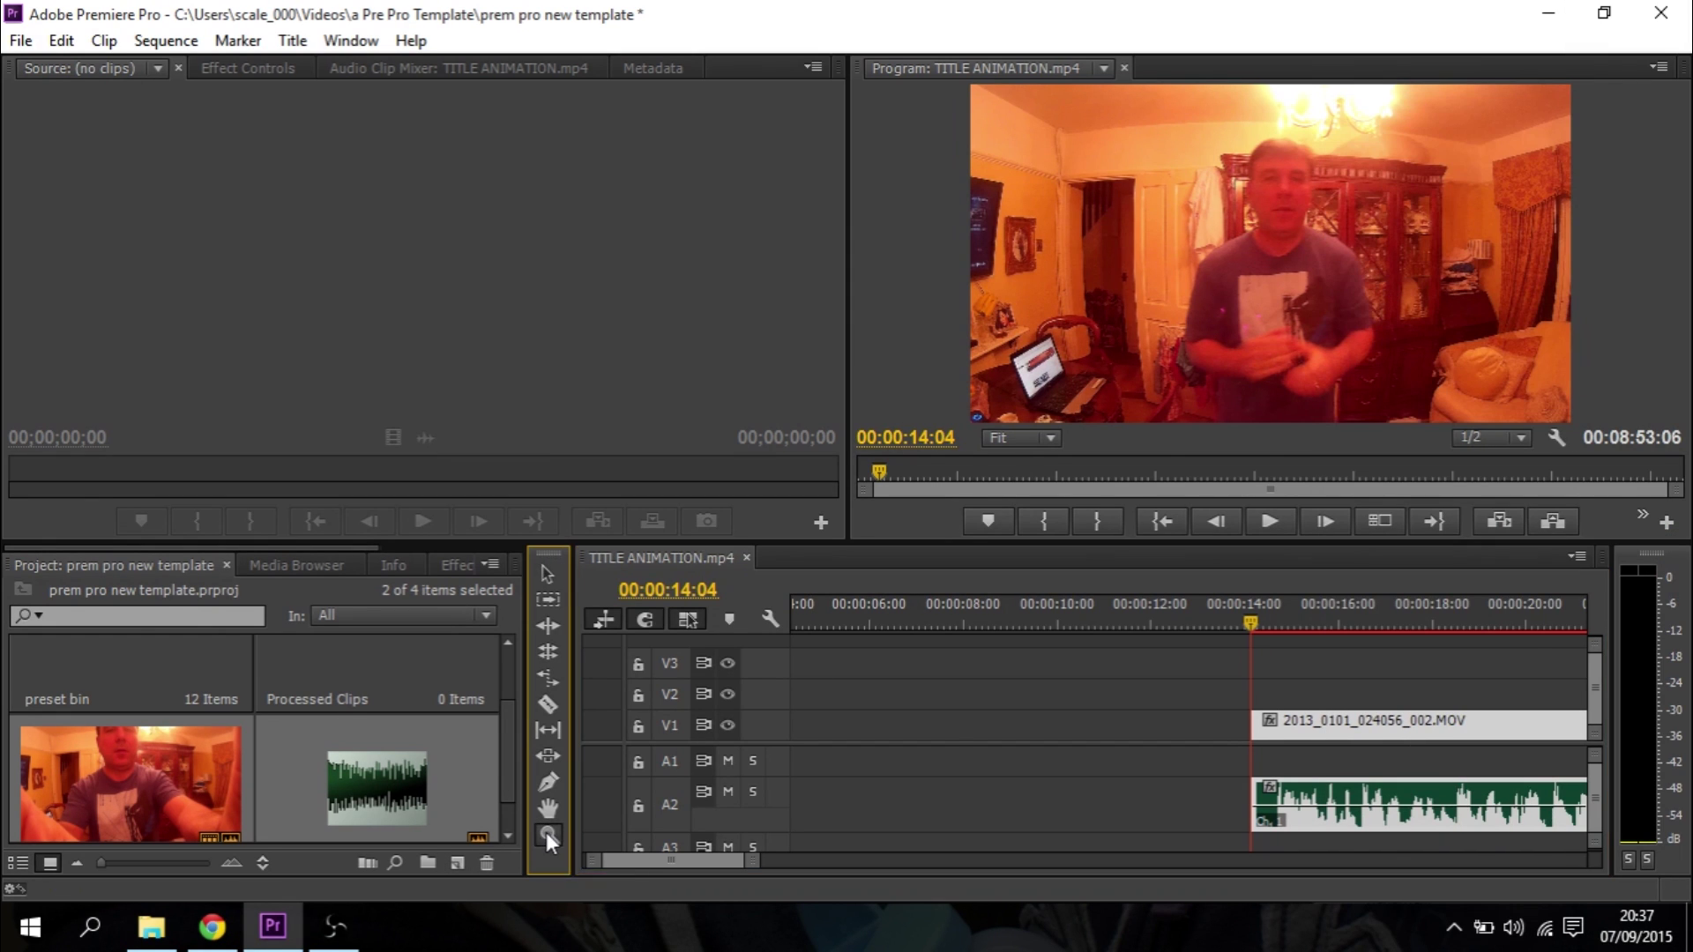
left_click(952, 752, "alt")
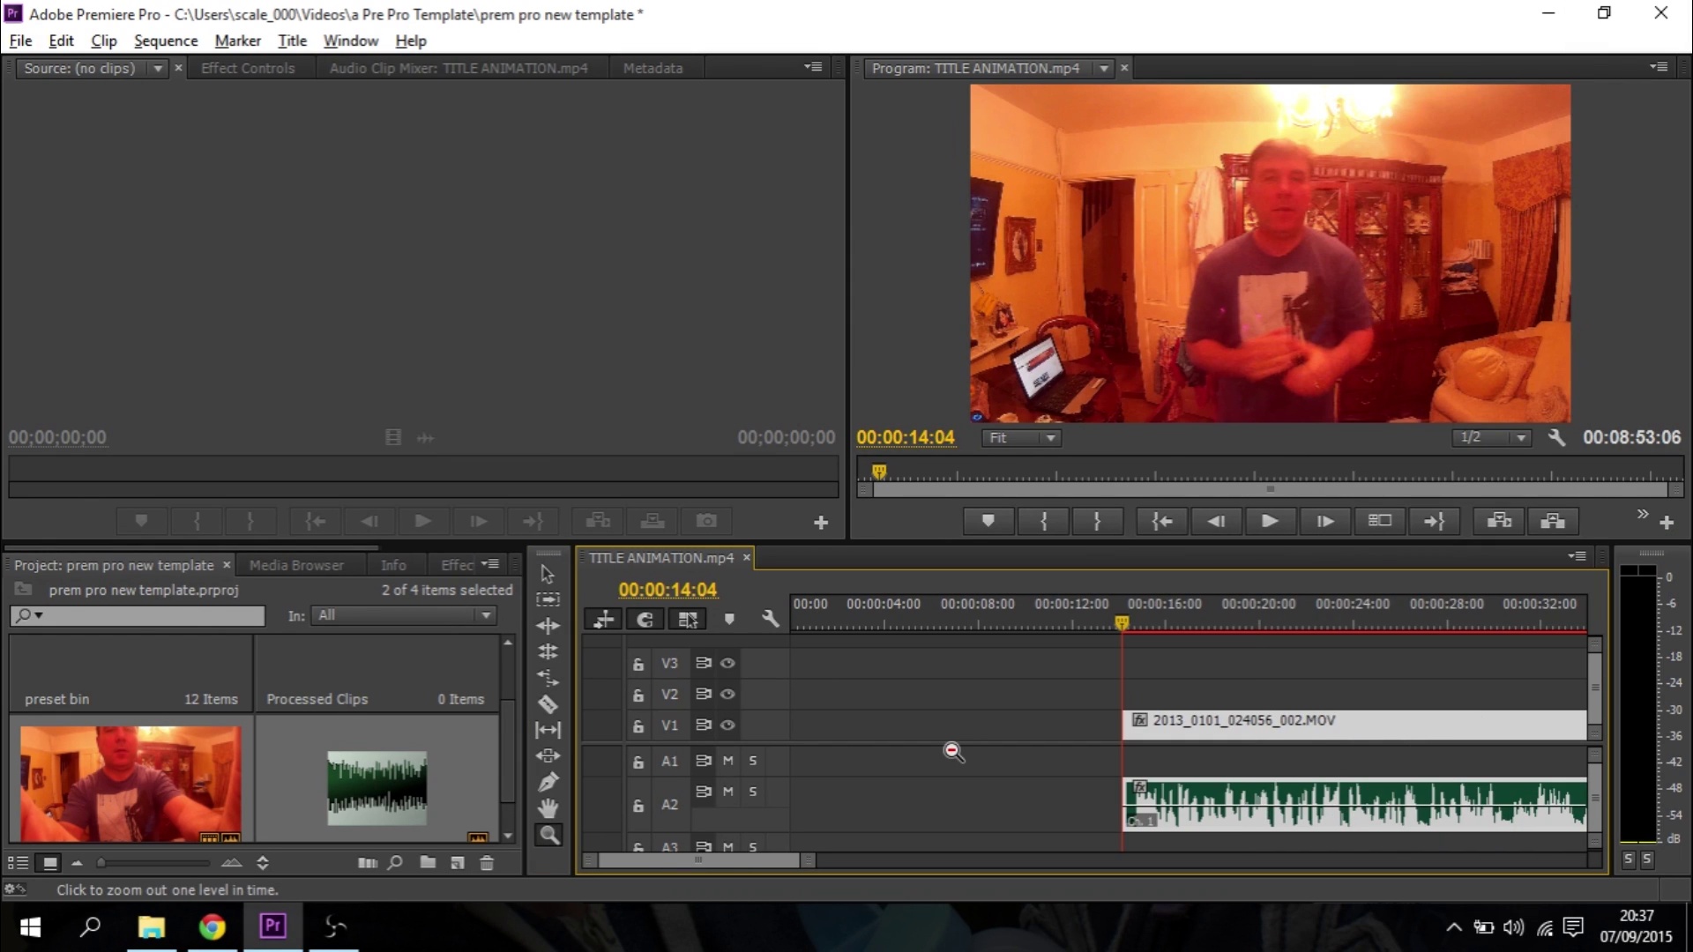
left_click(861, 812, "alt")
key("v")
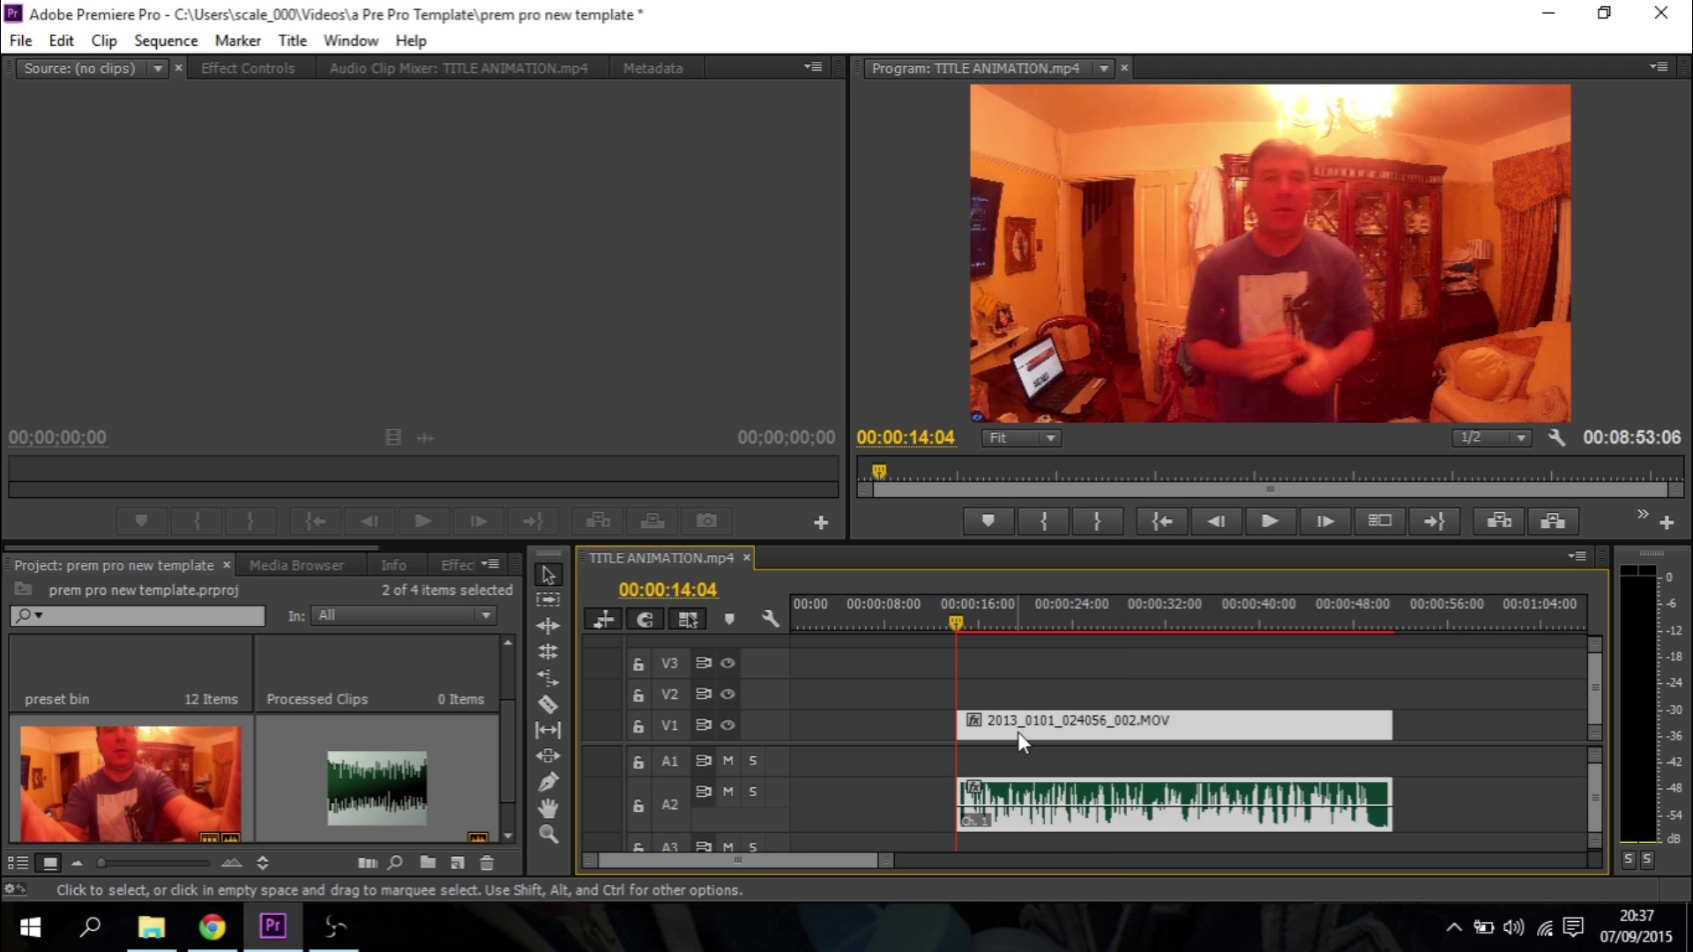
left_click_drag(1017, 732, 857, 743)
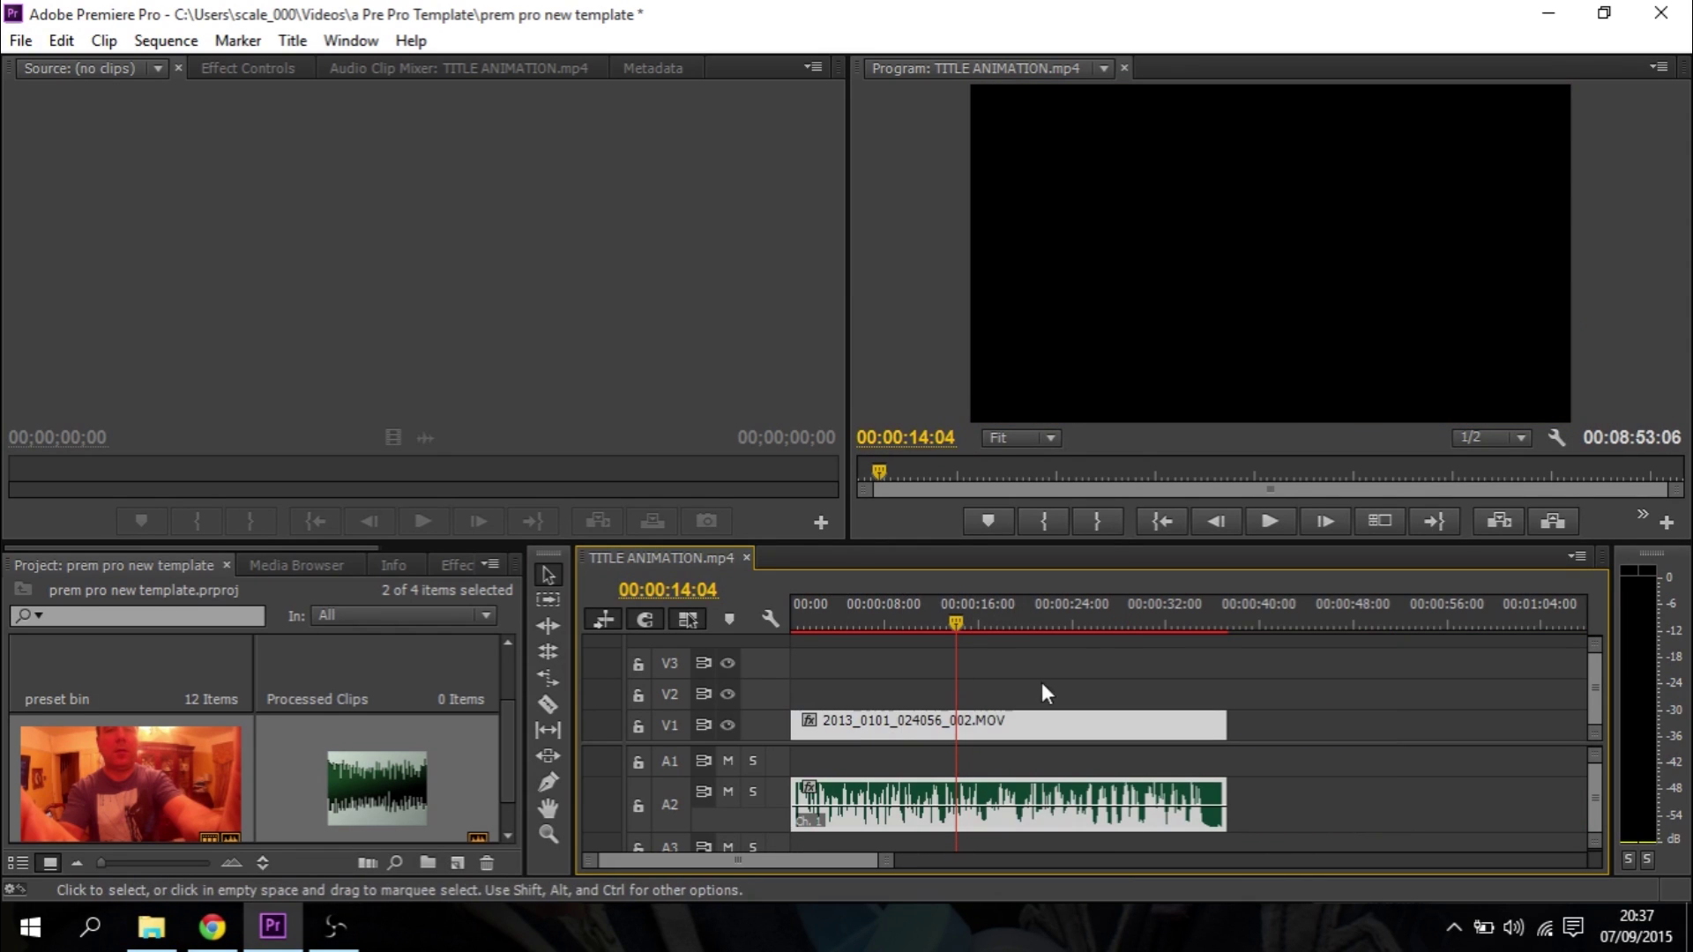
left_click_drag(1128, 617, 1147, 615)
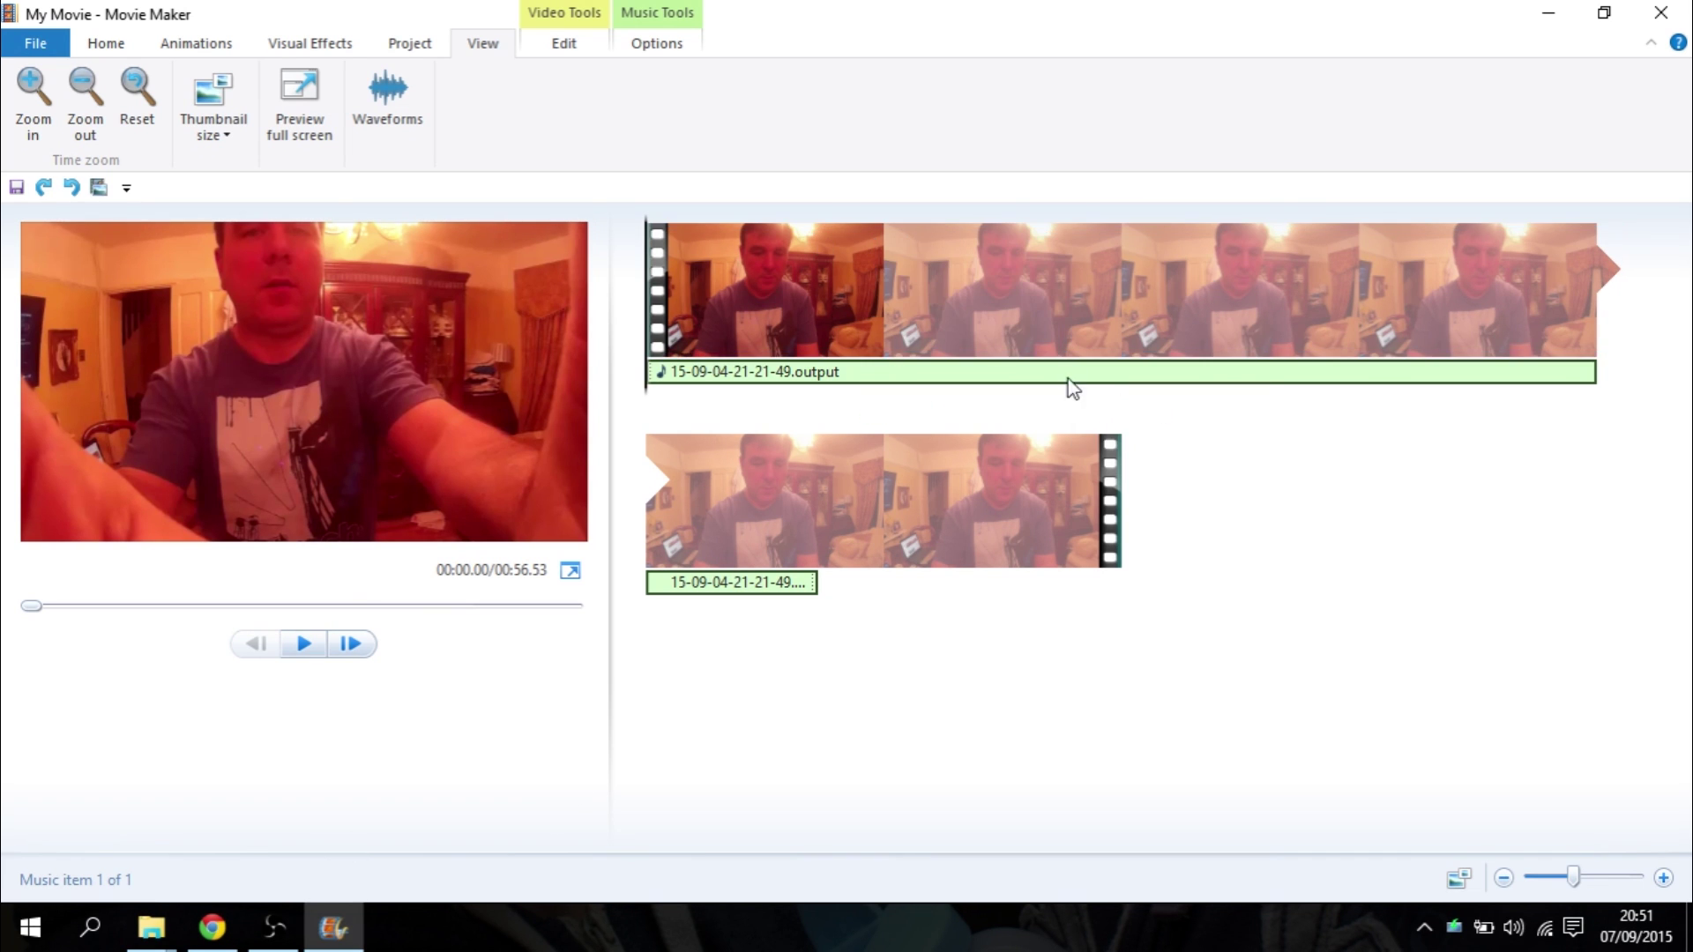
Switch Movie Maker's ribbon to Home to show the add-media and sharing options
left_click(108, 45)
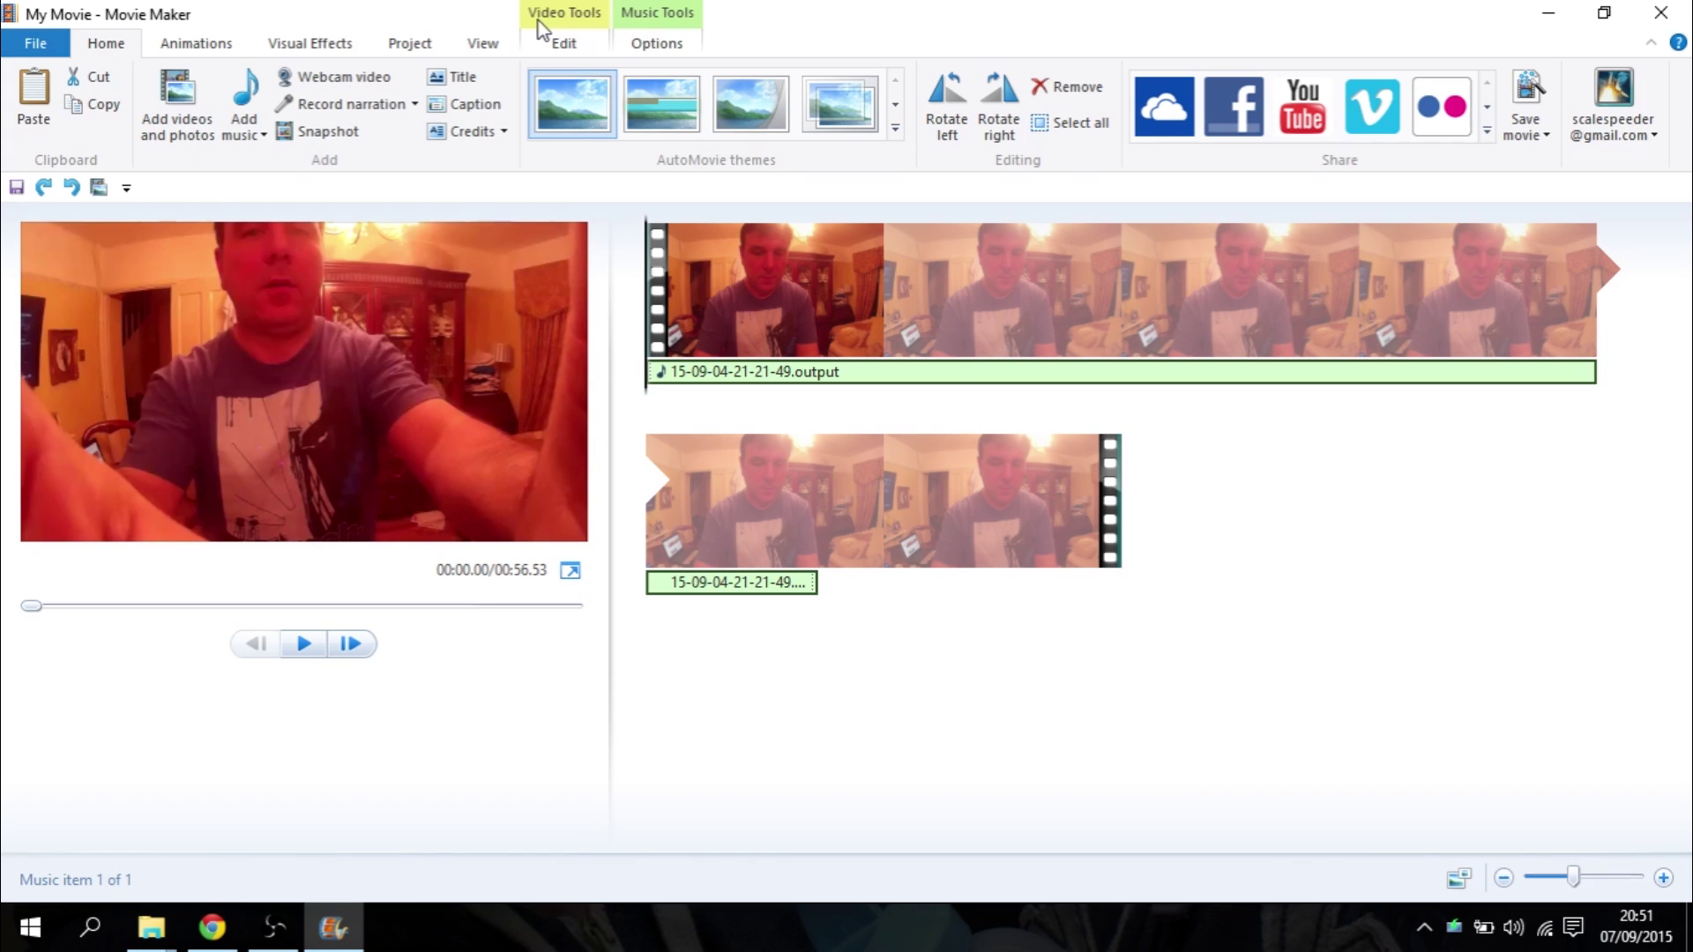
Turn on audio waveforms from View, start the preview, and scrub to the clap at 00:09.43
left_click(487, 46)
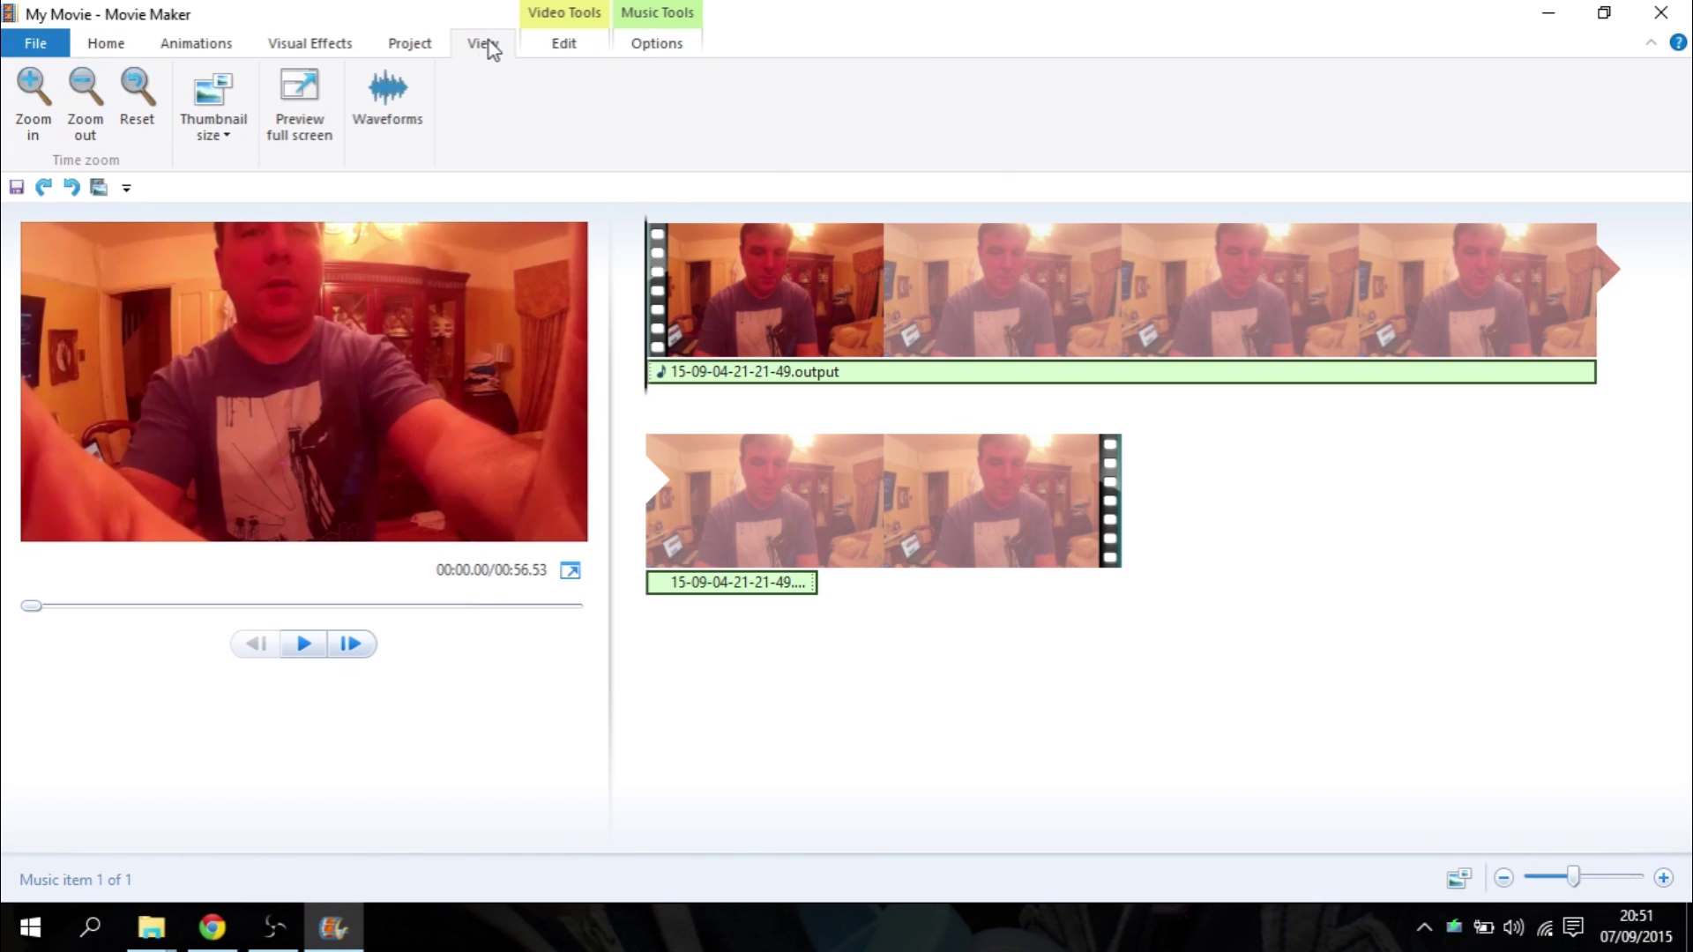
left_click(388, 97)
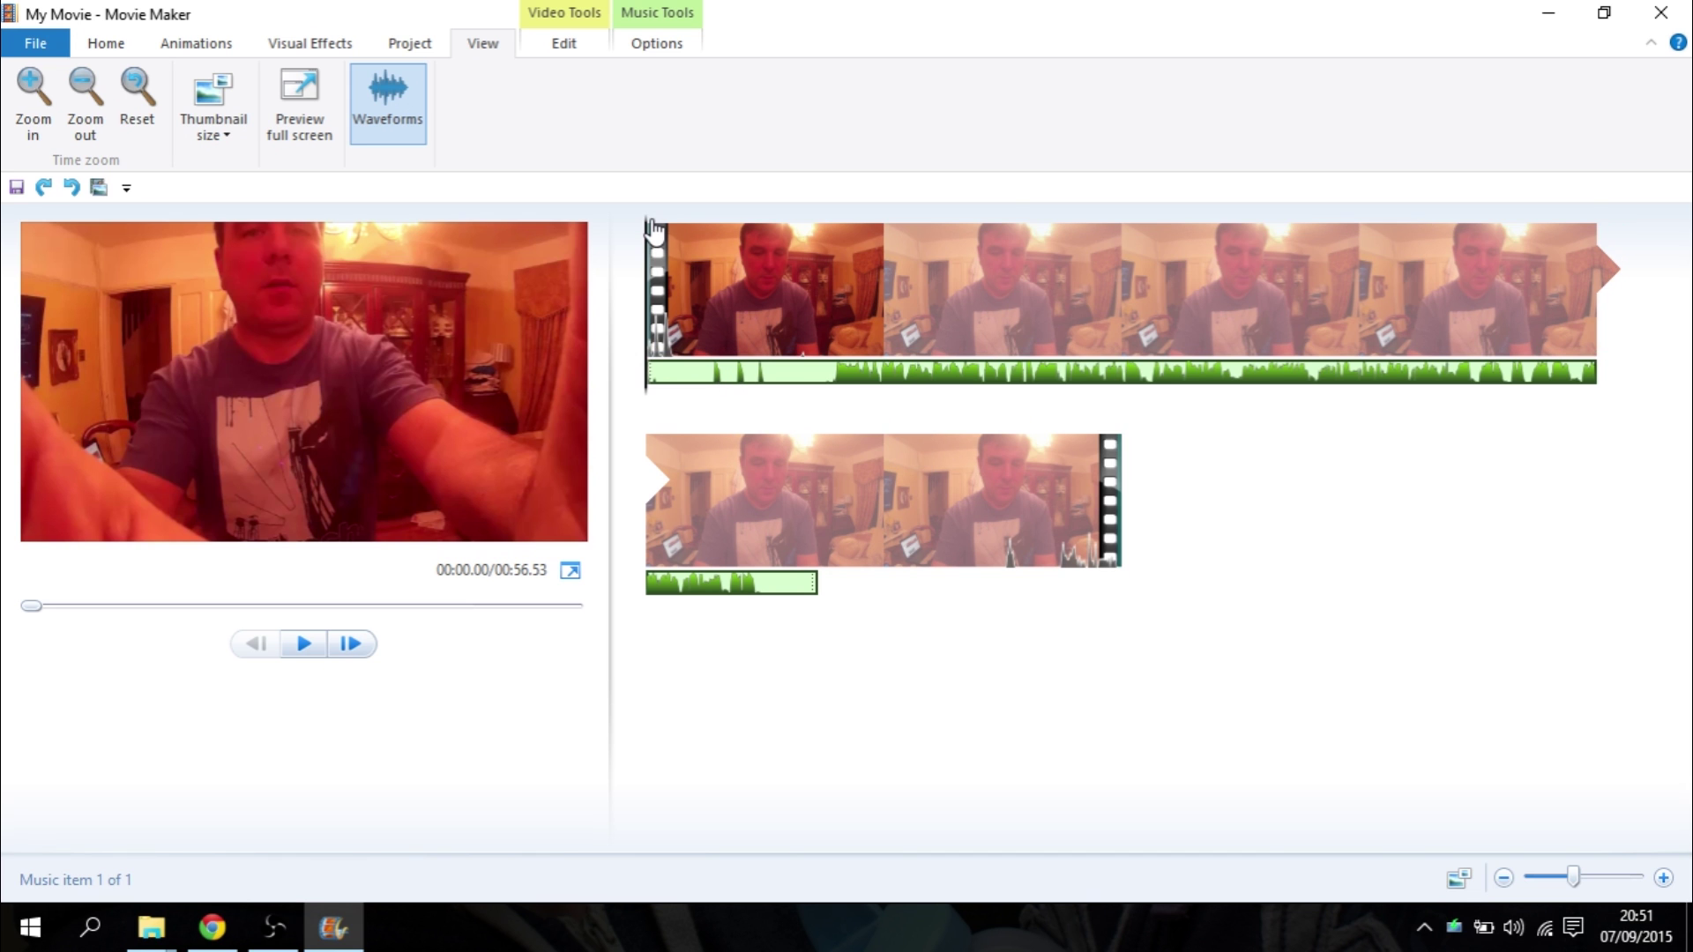
key("space")
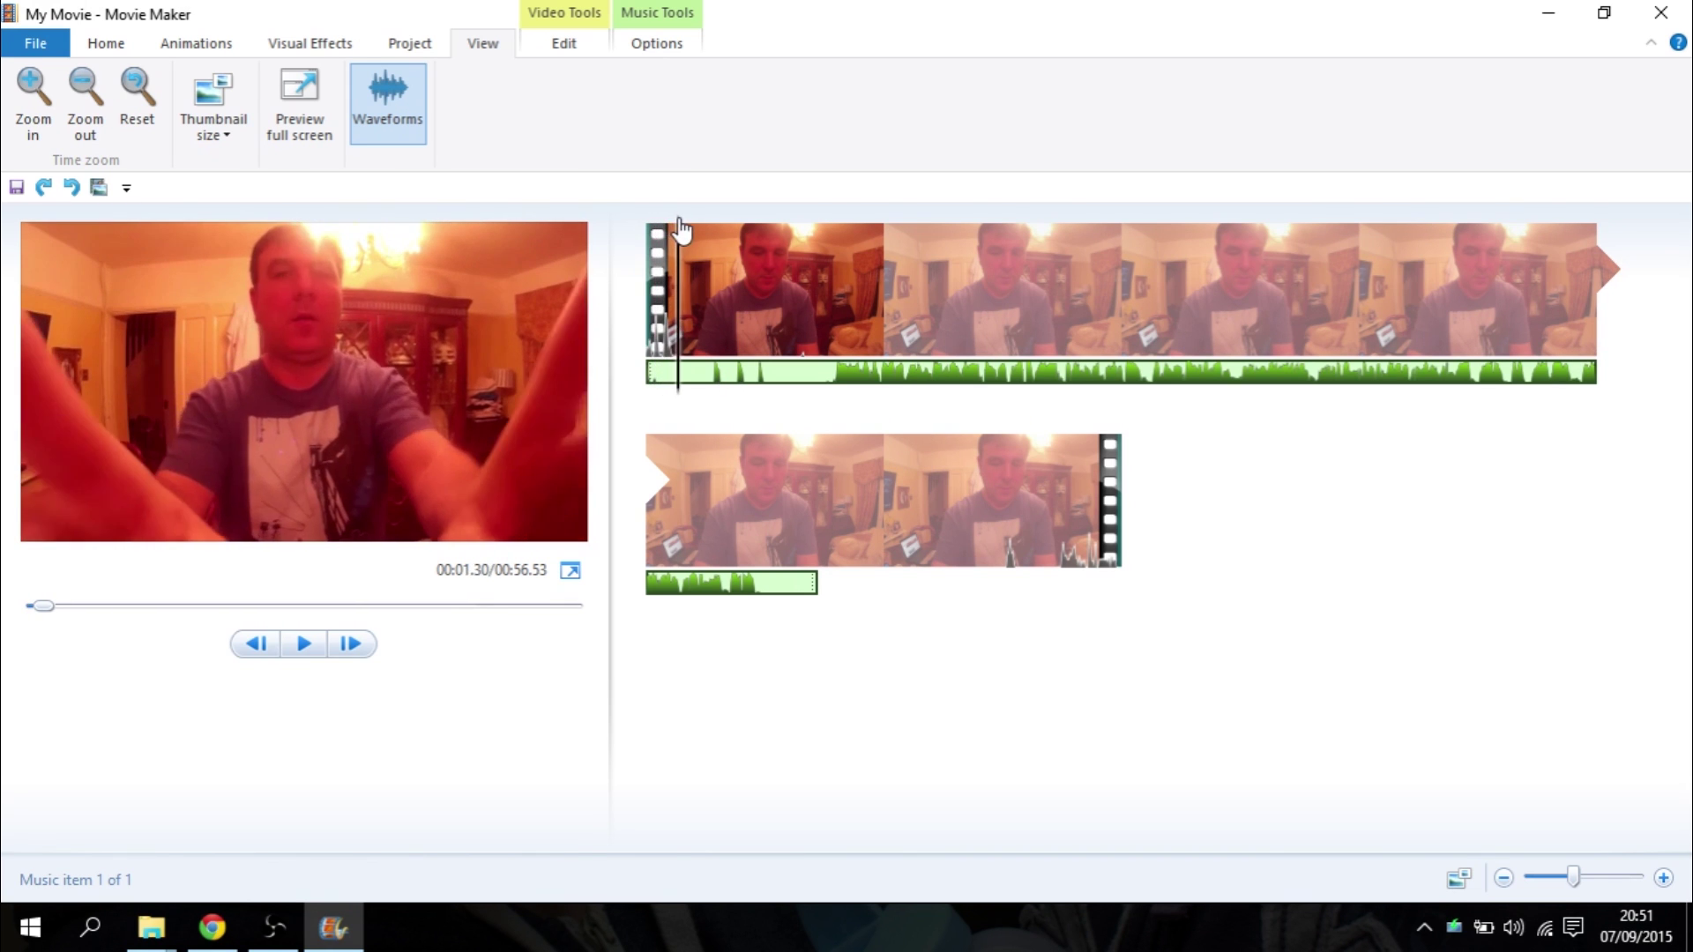
left_click_drag(739, 228, 885, 212)
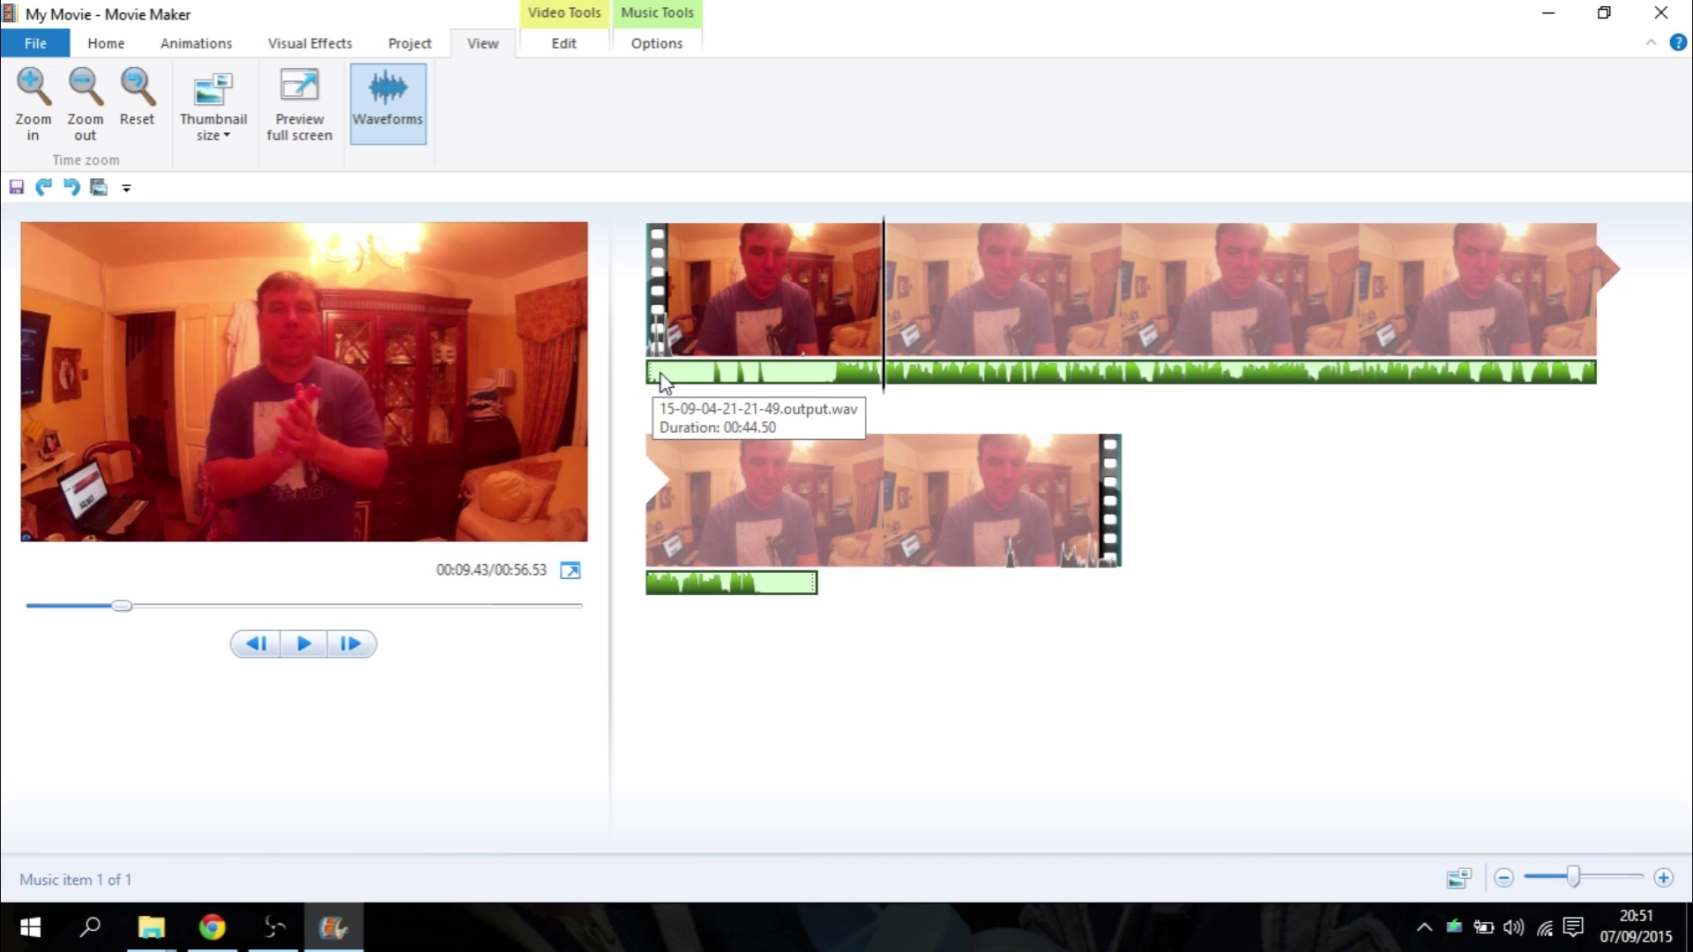
left_click_drag(663, 378, 769, 380)
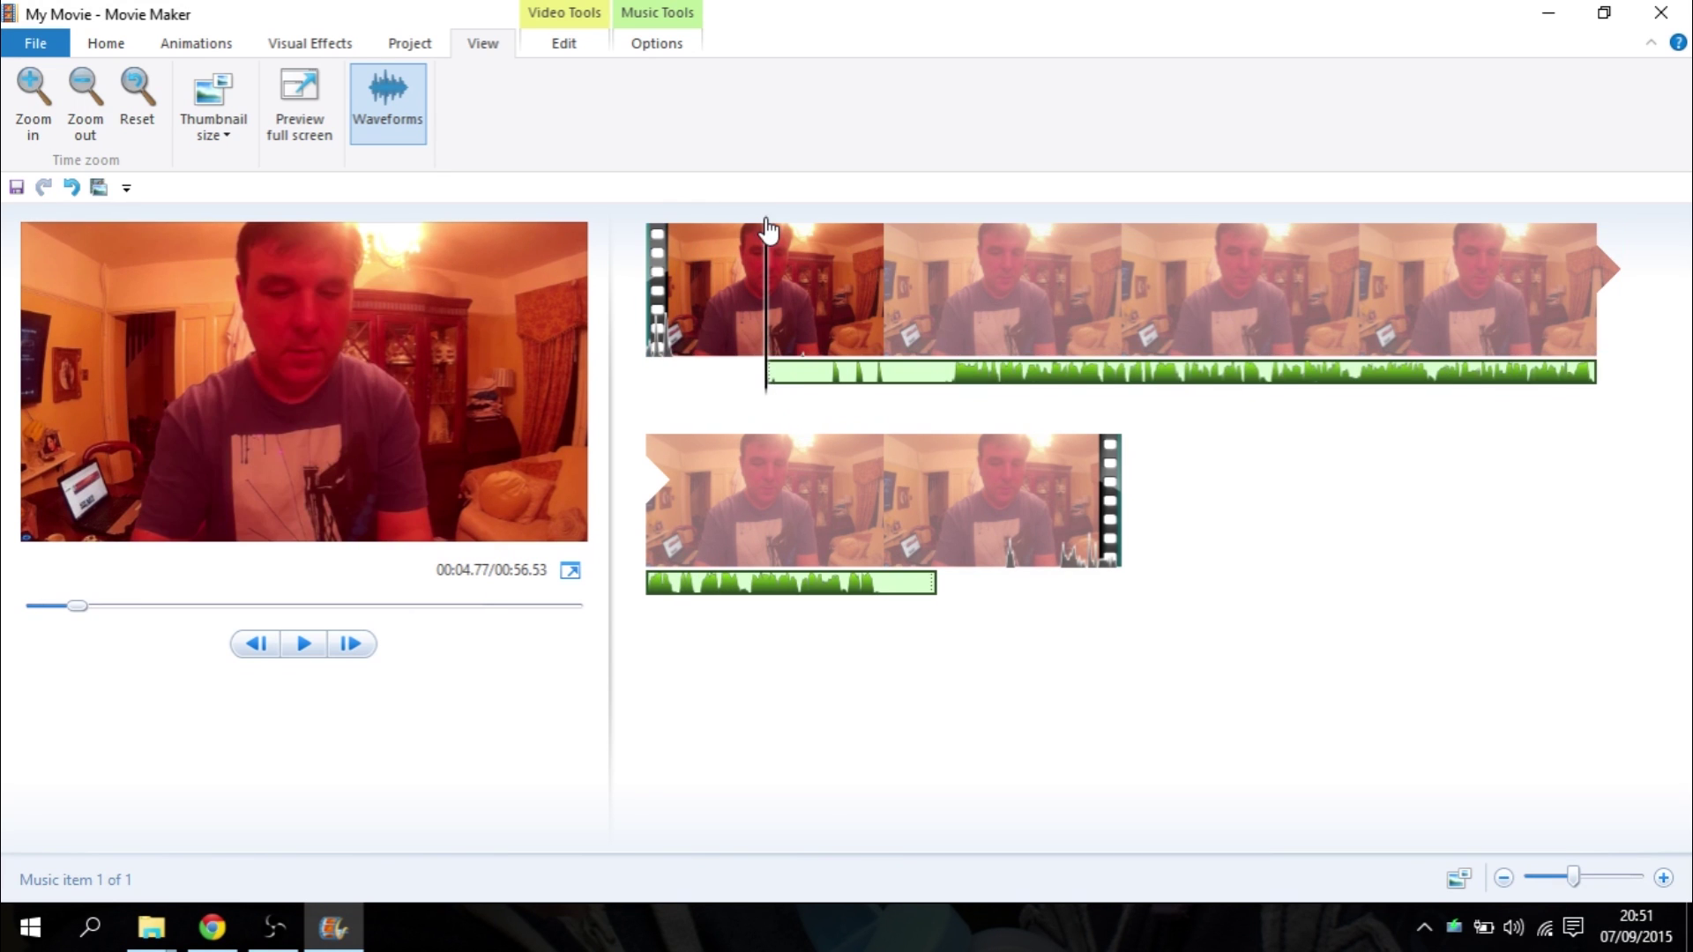
left_click_drag(767, 235, 886, 227)
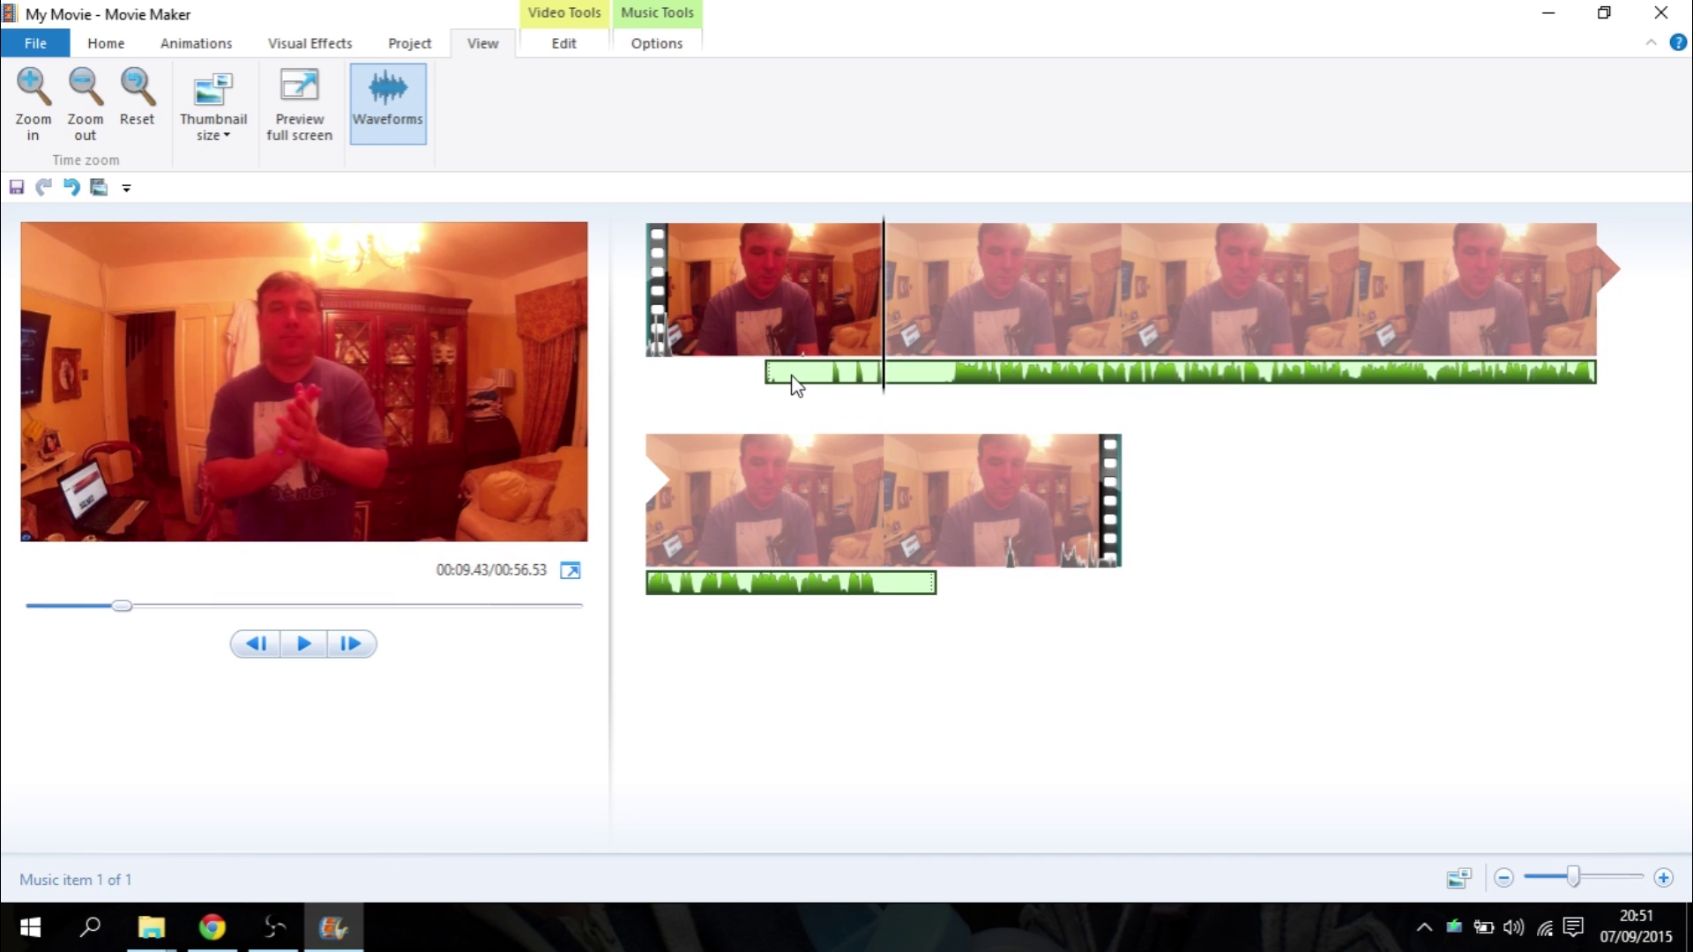
left_click_drag(794, 382, 836, 380)
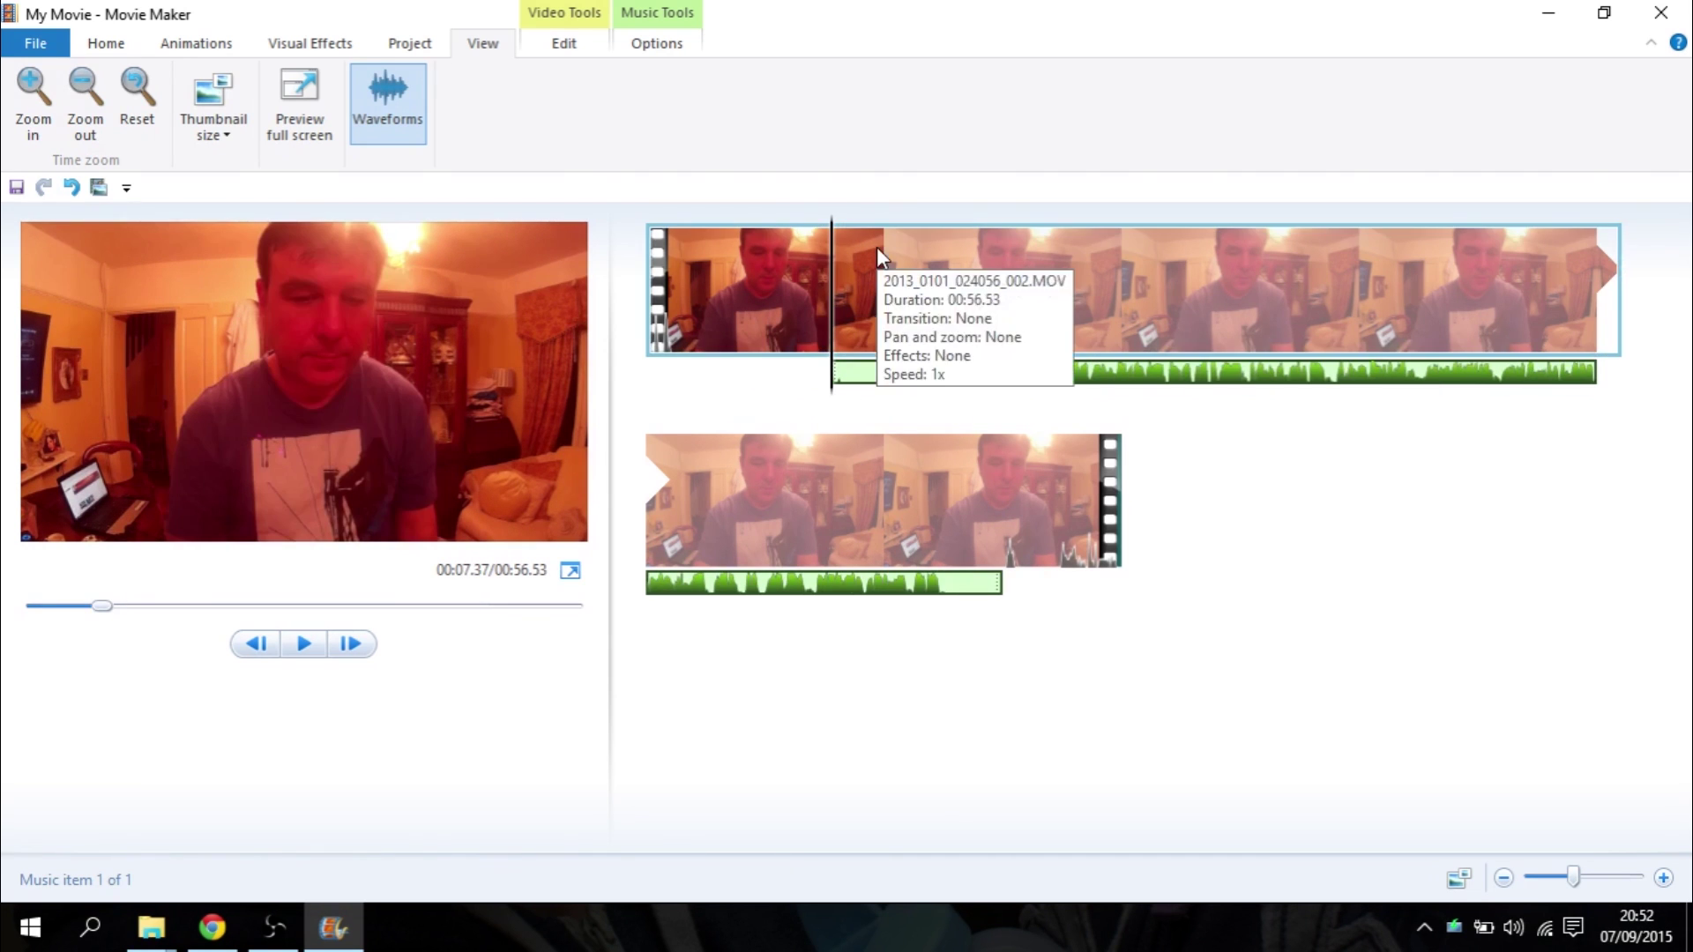
left_click_drag(837, 234, 892, 233)
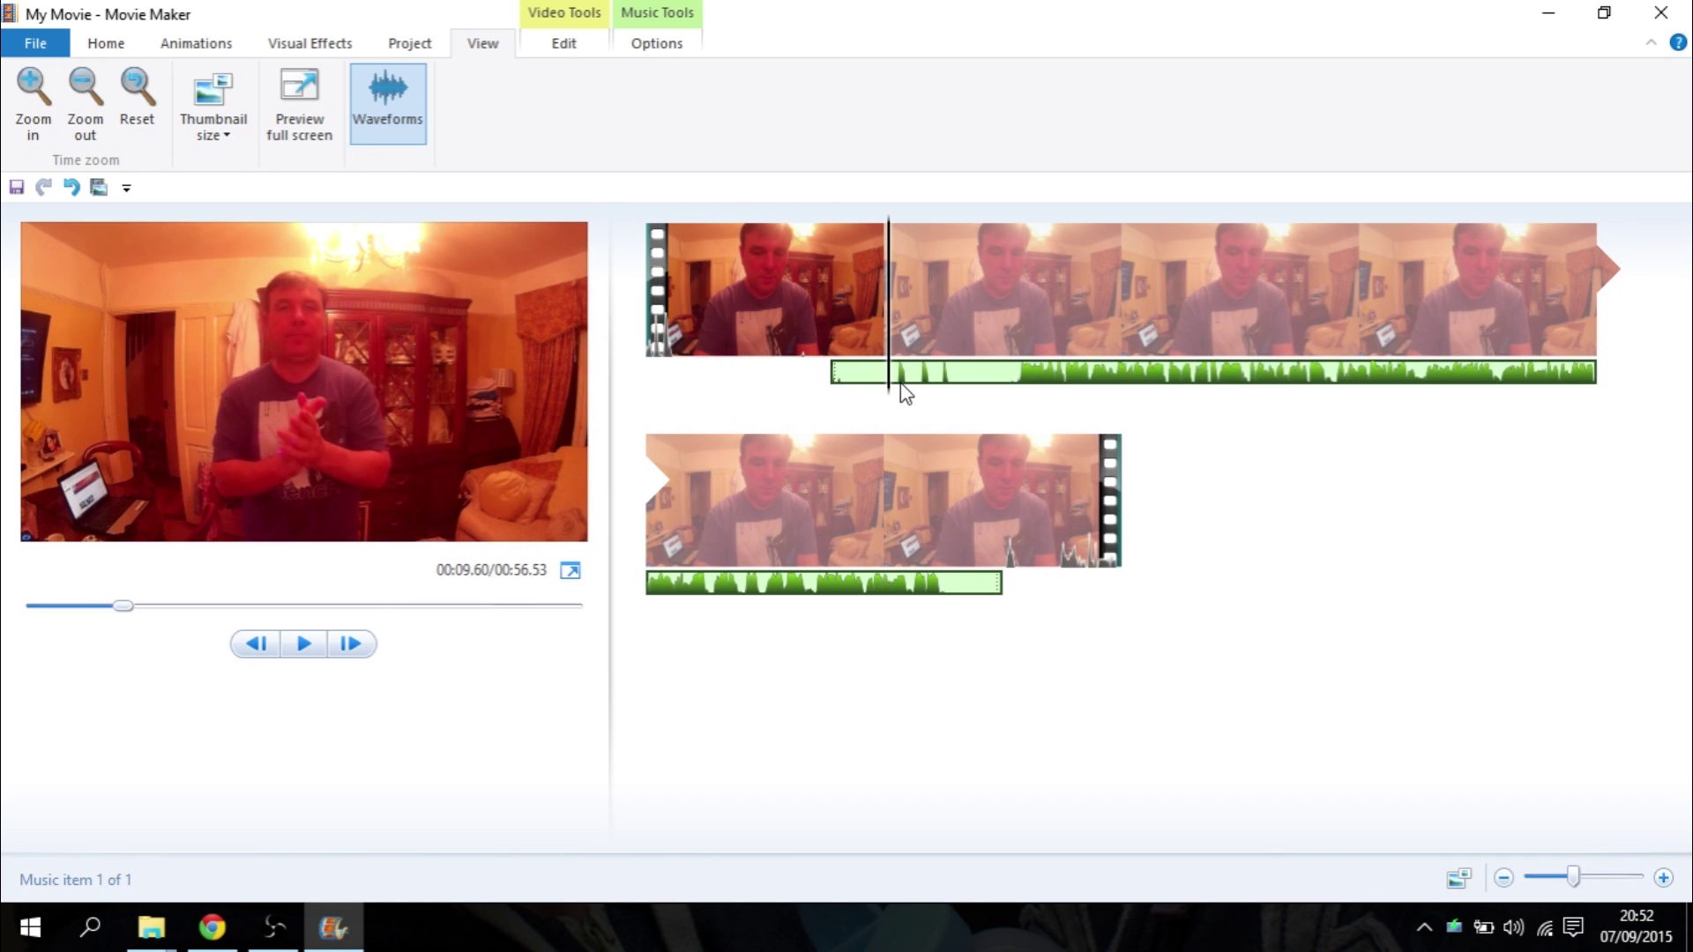
left_click_drag(842, 380, 826, 381)
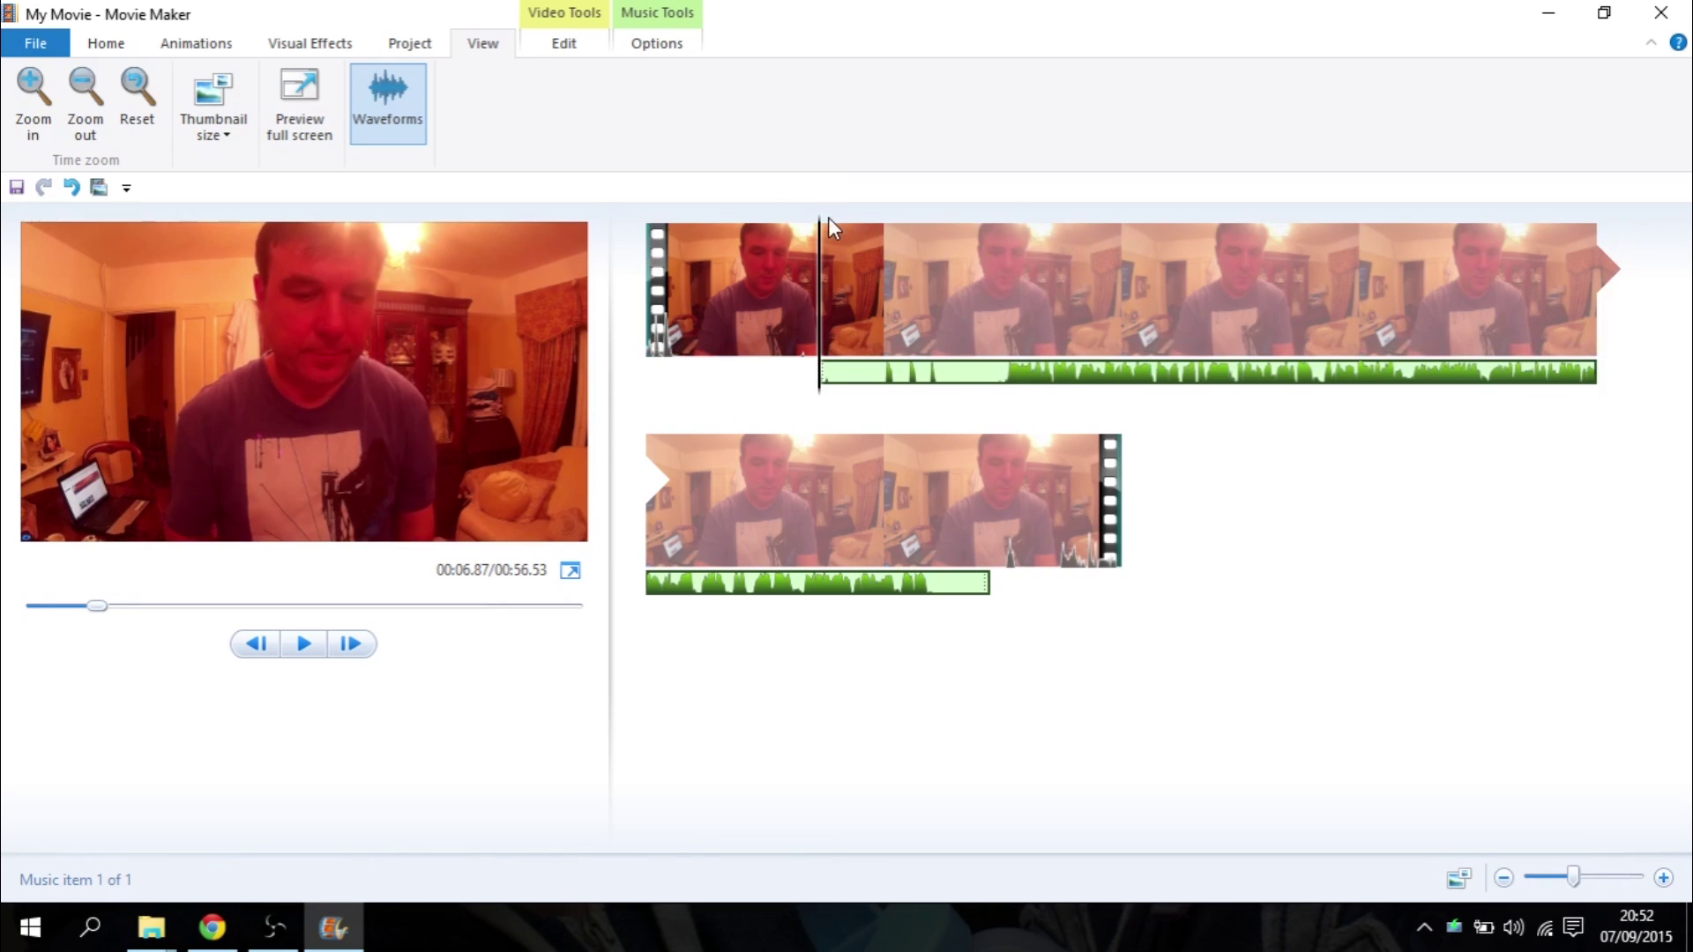
left_click_drag(828, 217, 874, 227)
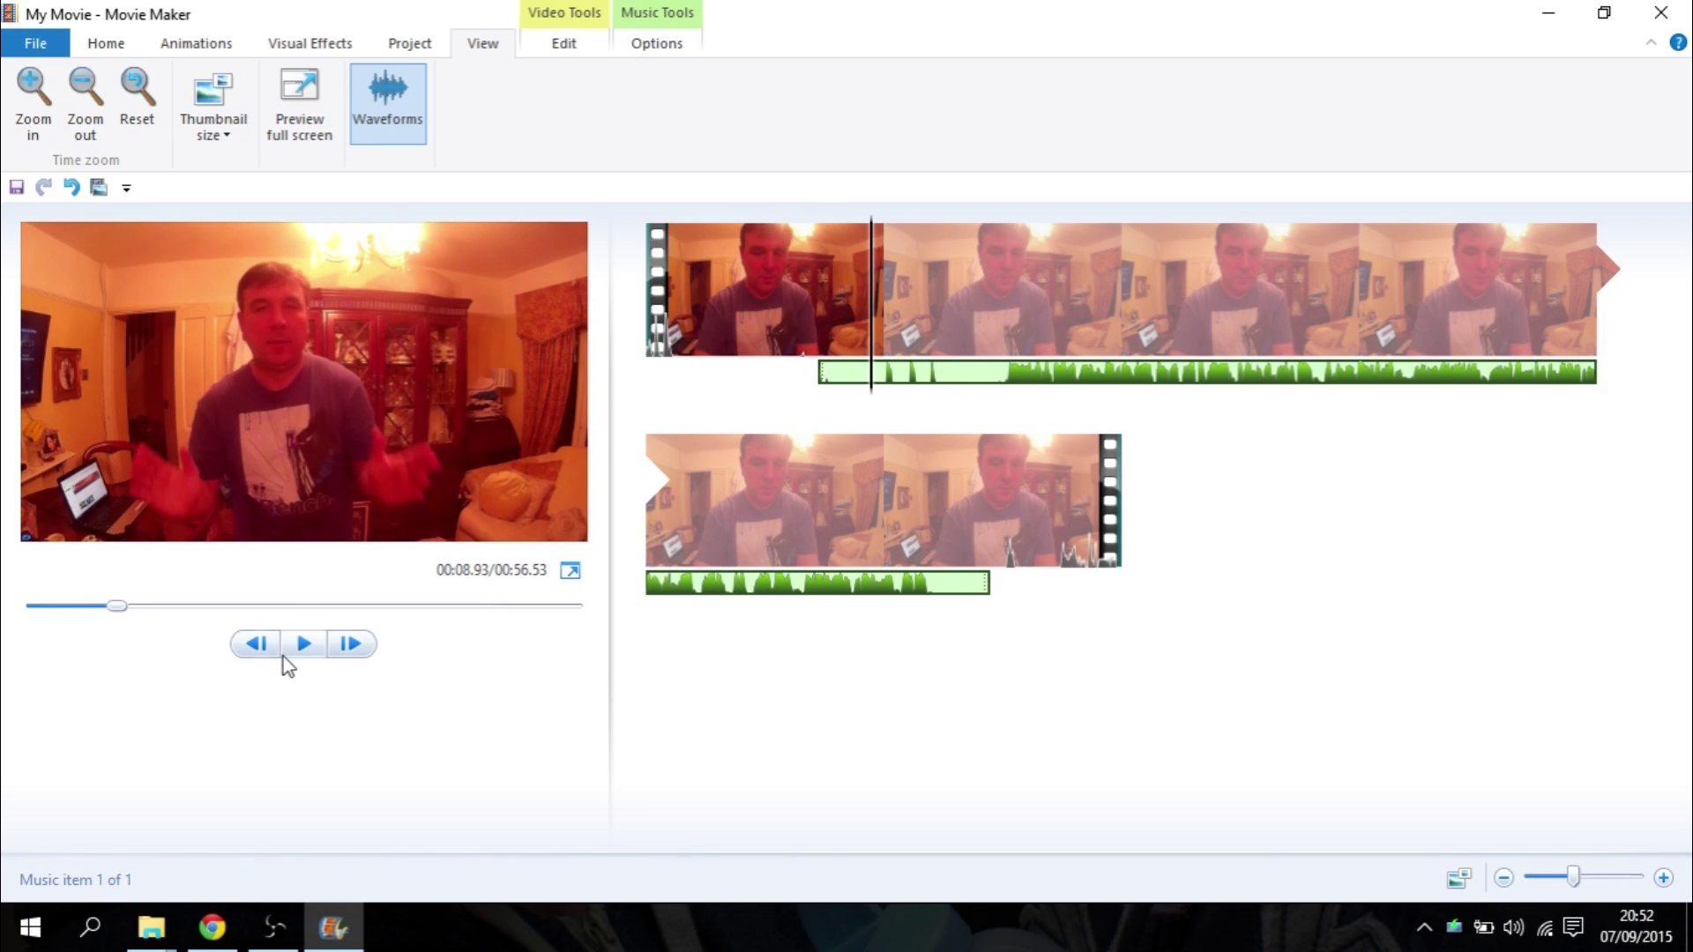
Nudge the phone audio clip left so its clap spike lines up with the video's clap
left_click(296, 654)
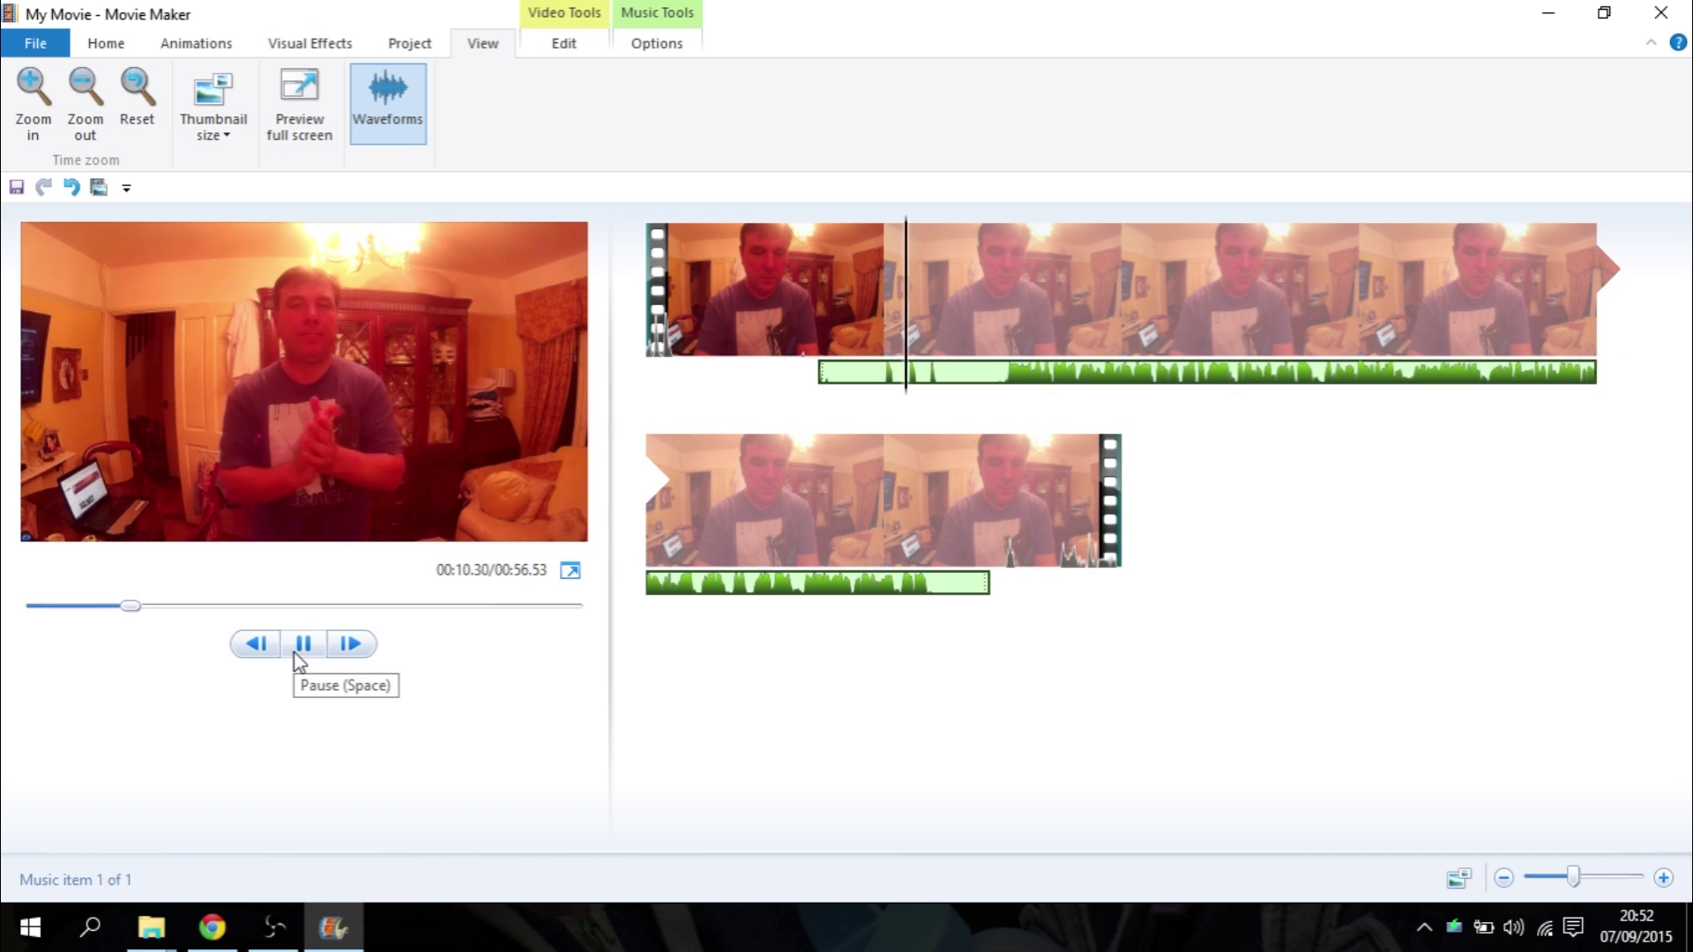
left_click(300, 654)
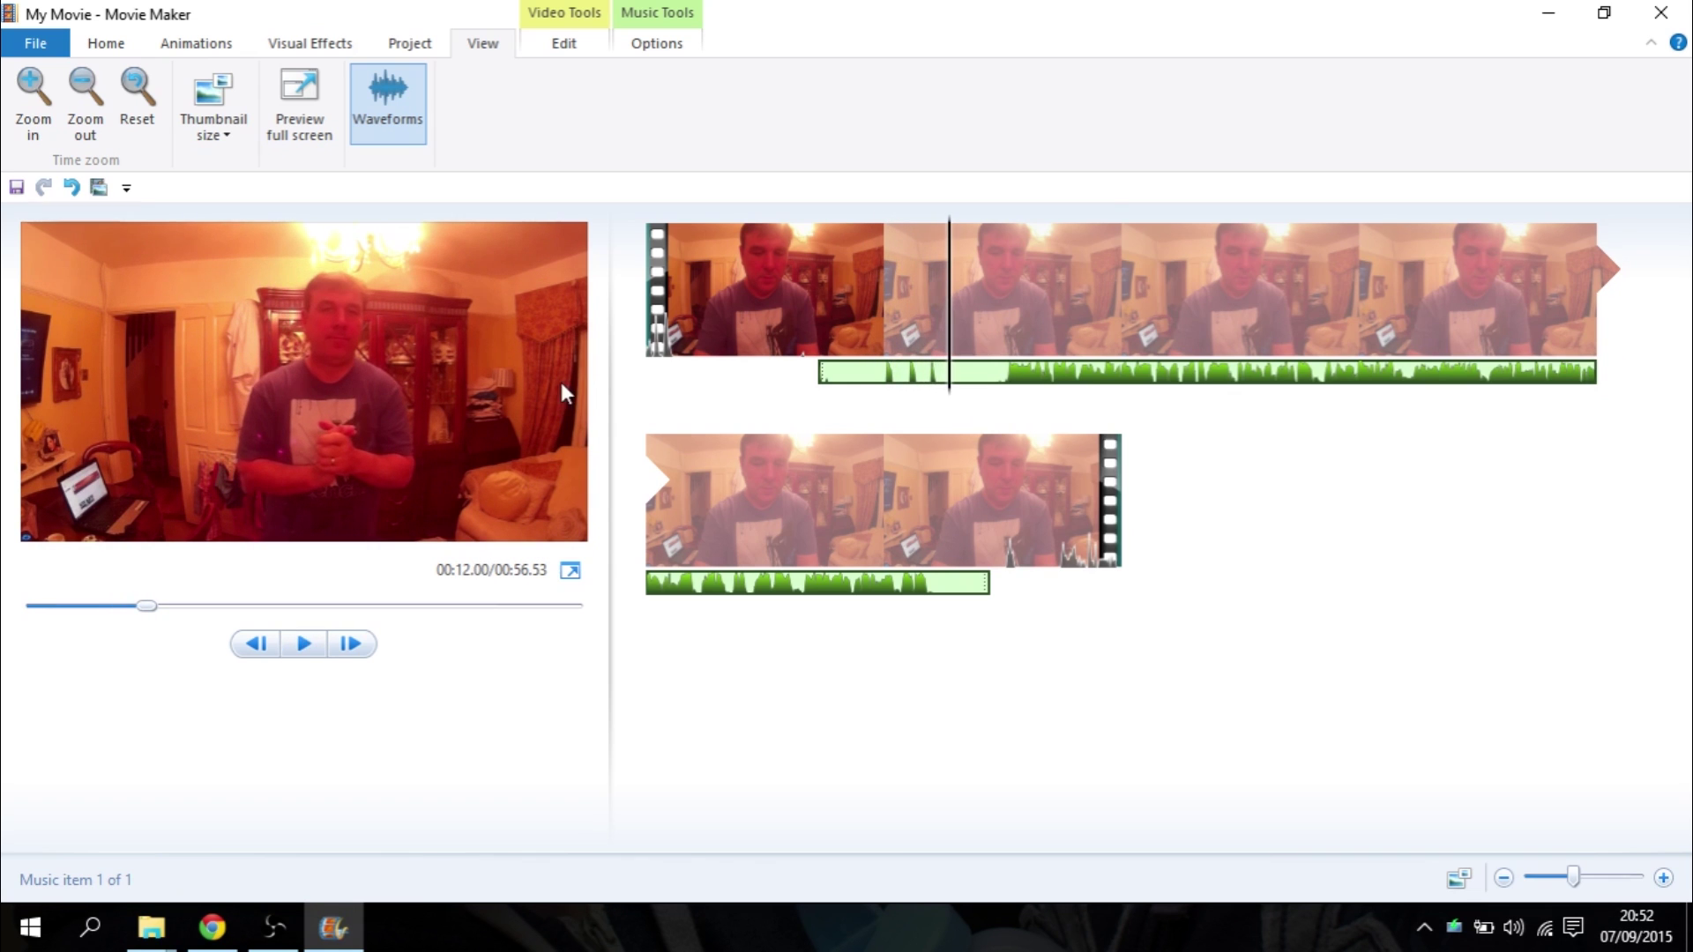
left_click(862, 327)
left_click_drag(865, 373, 847, 381)
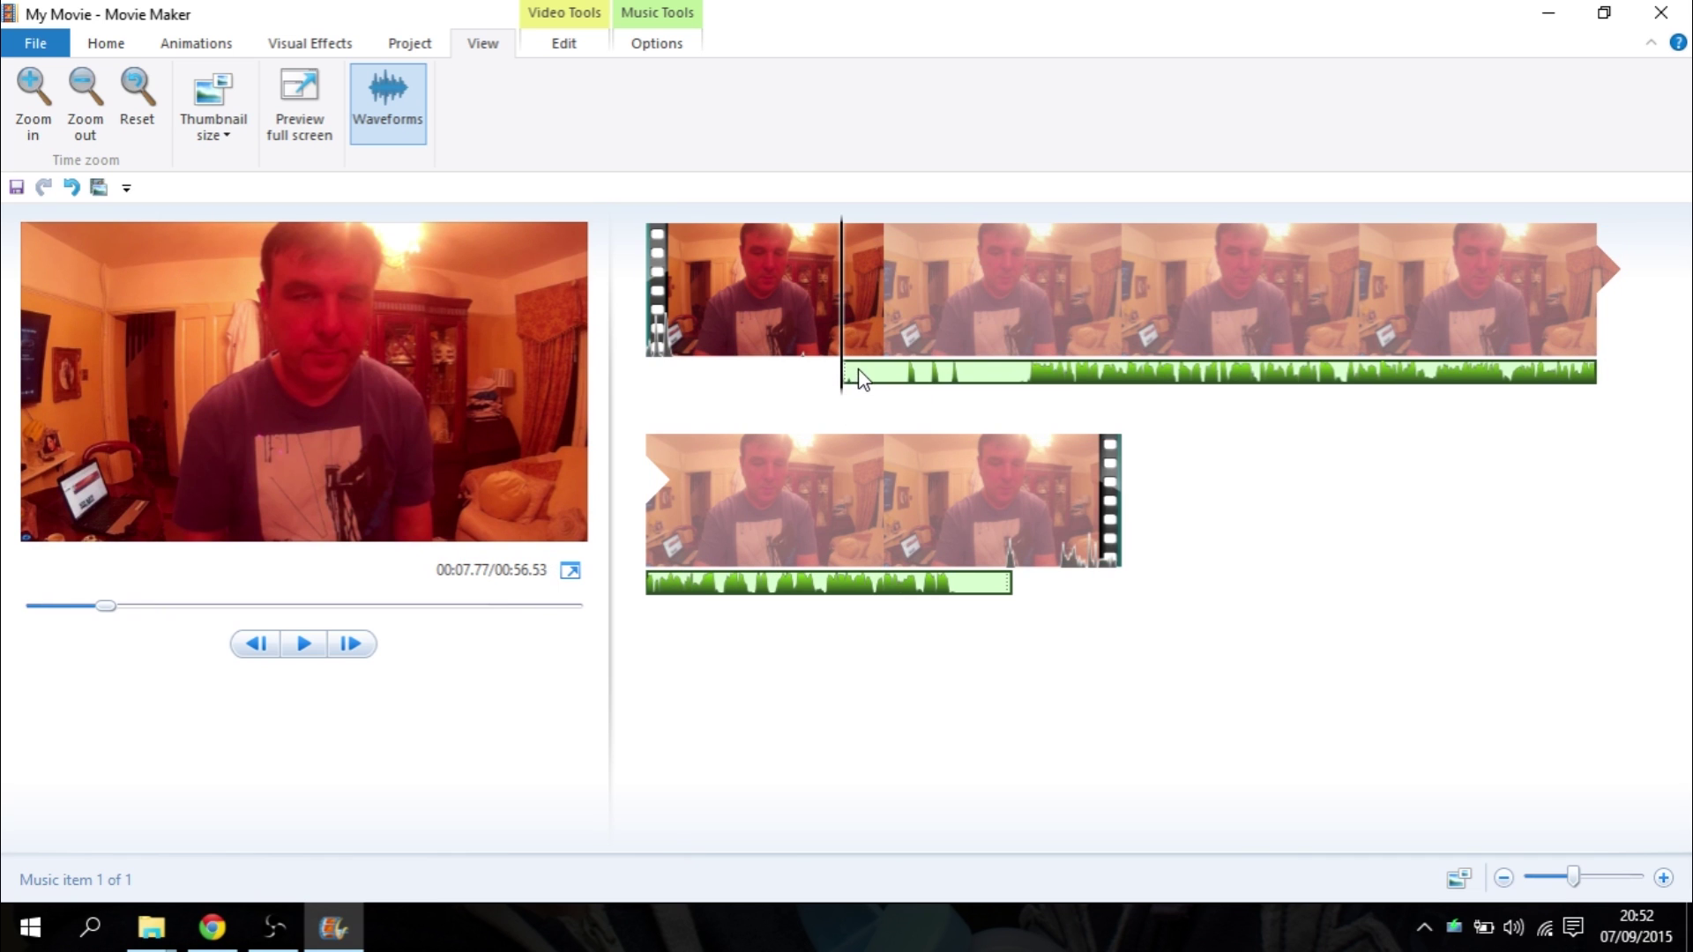
left_click_drag(854, 370, 815, 379)
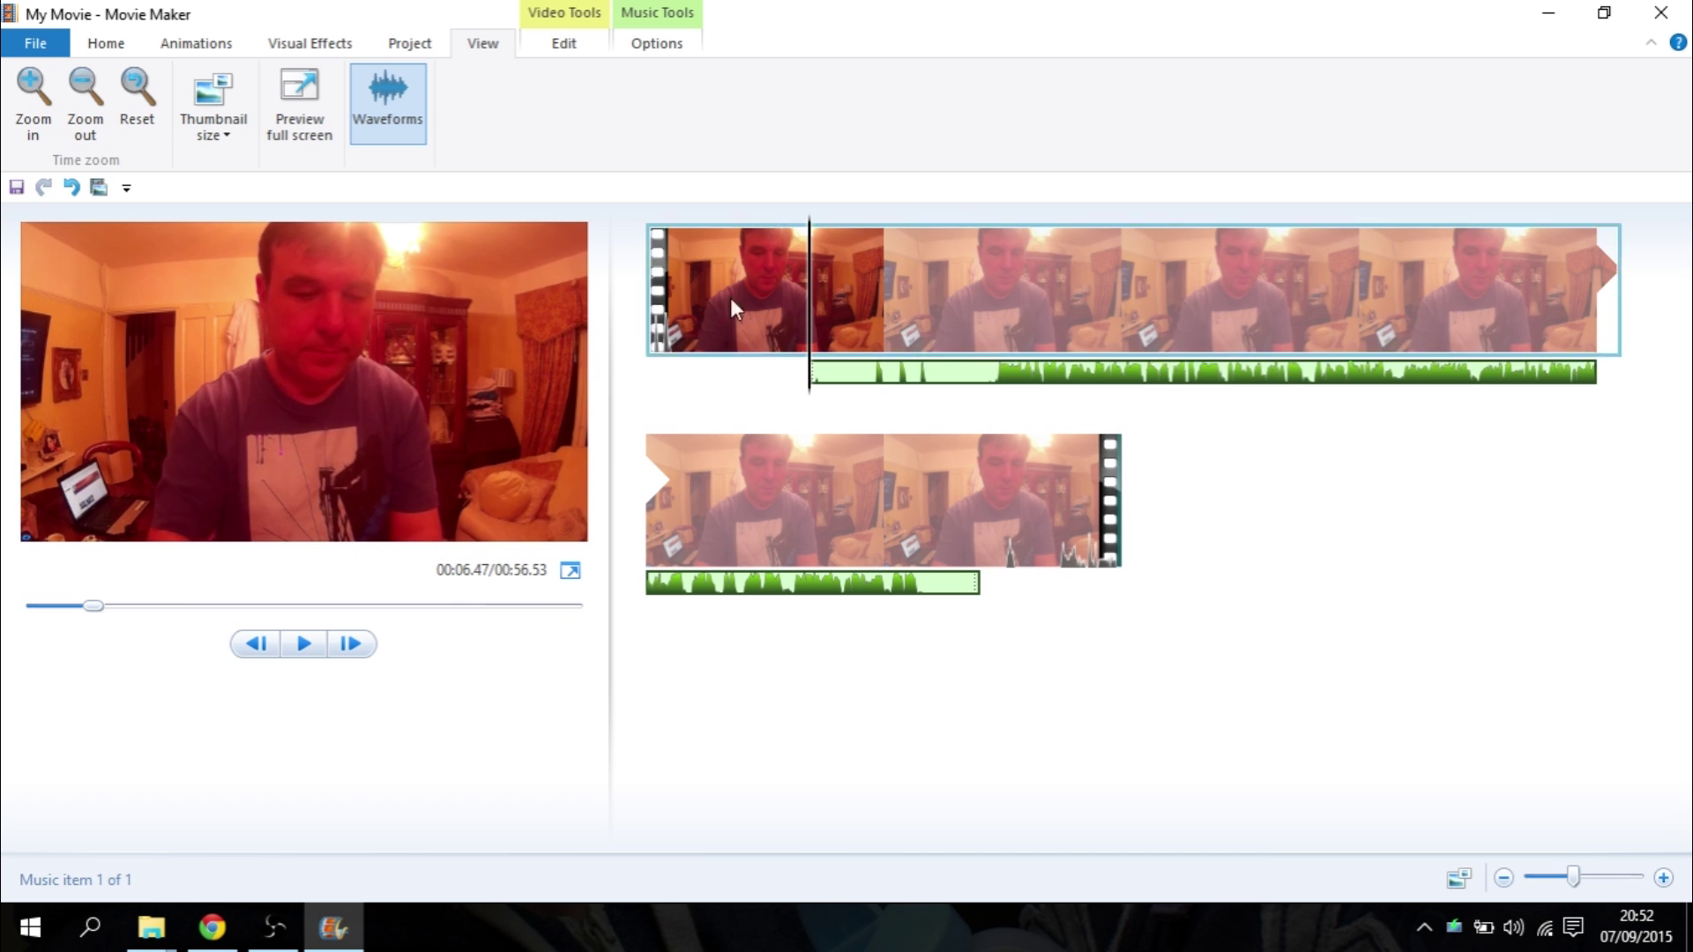
Play back past the clap to verify the sync, stopping at 00:17.77
left_click(303, 646)
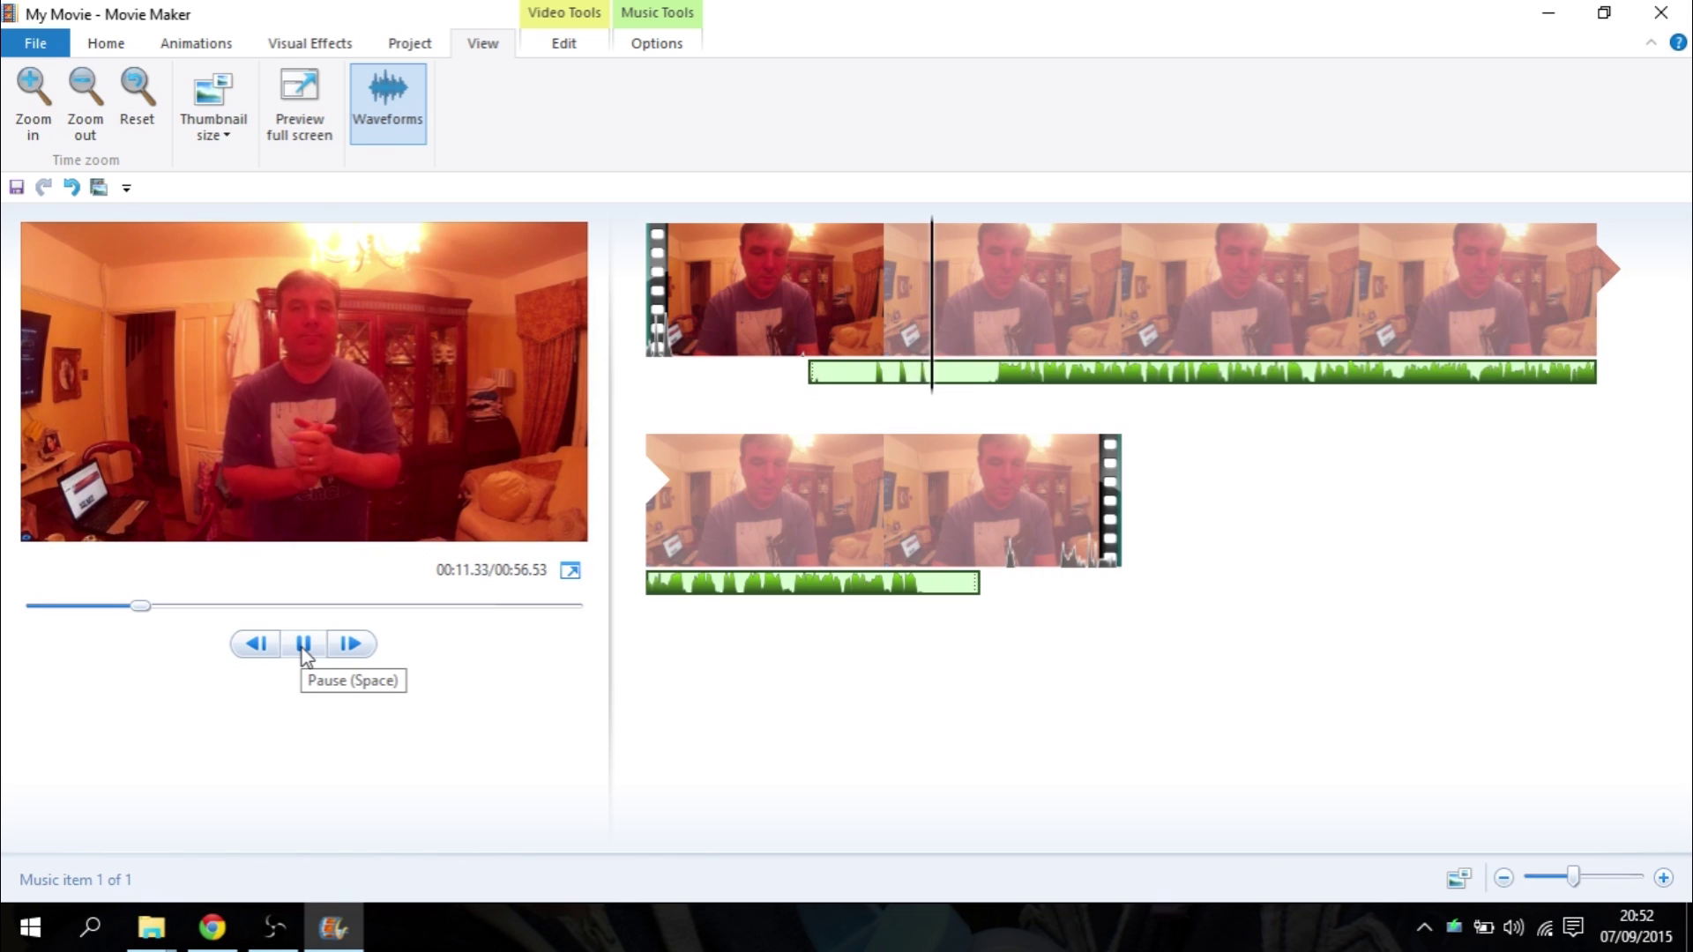
left_click(302, 645)
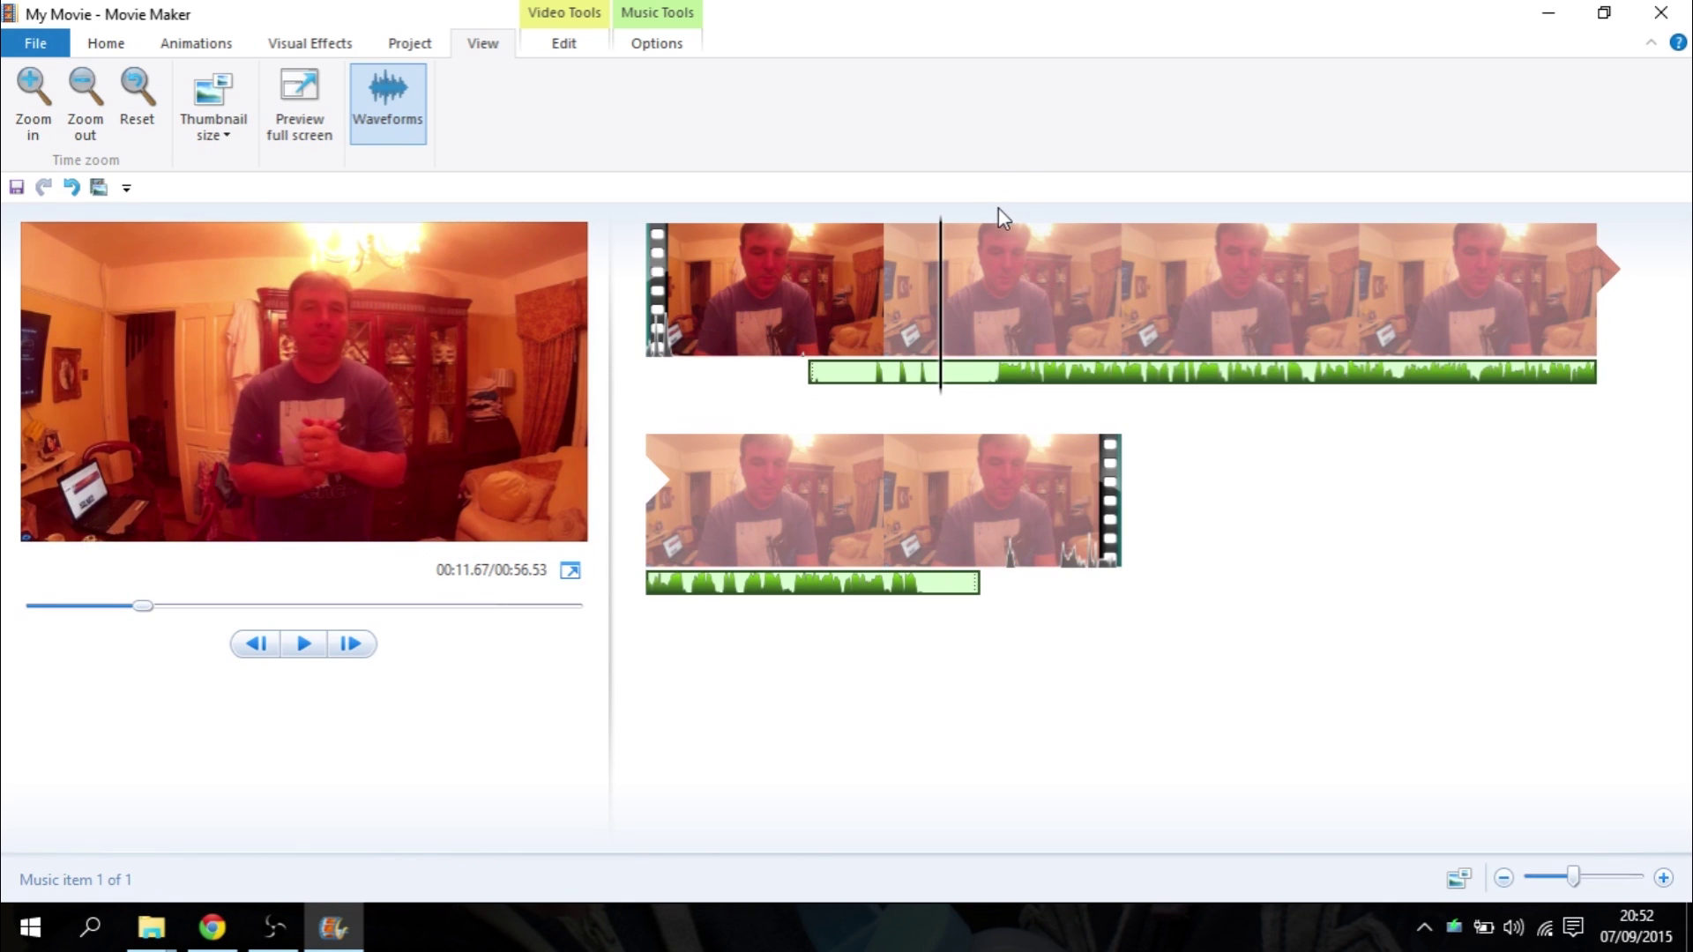
left_click_drag(943, 223, 994, 236)
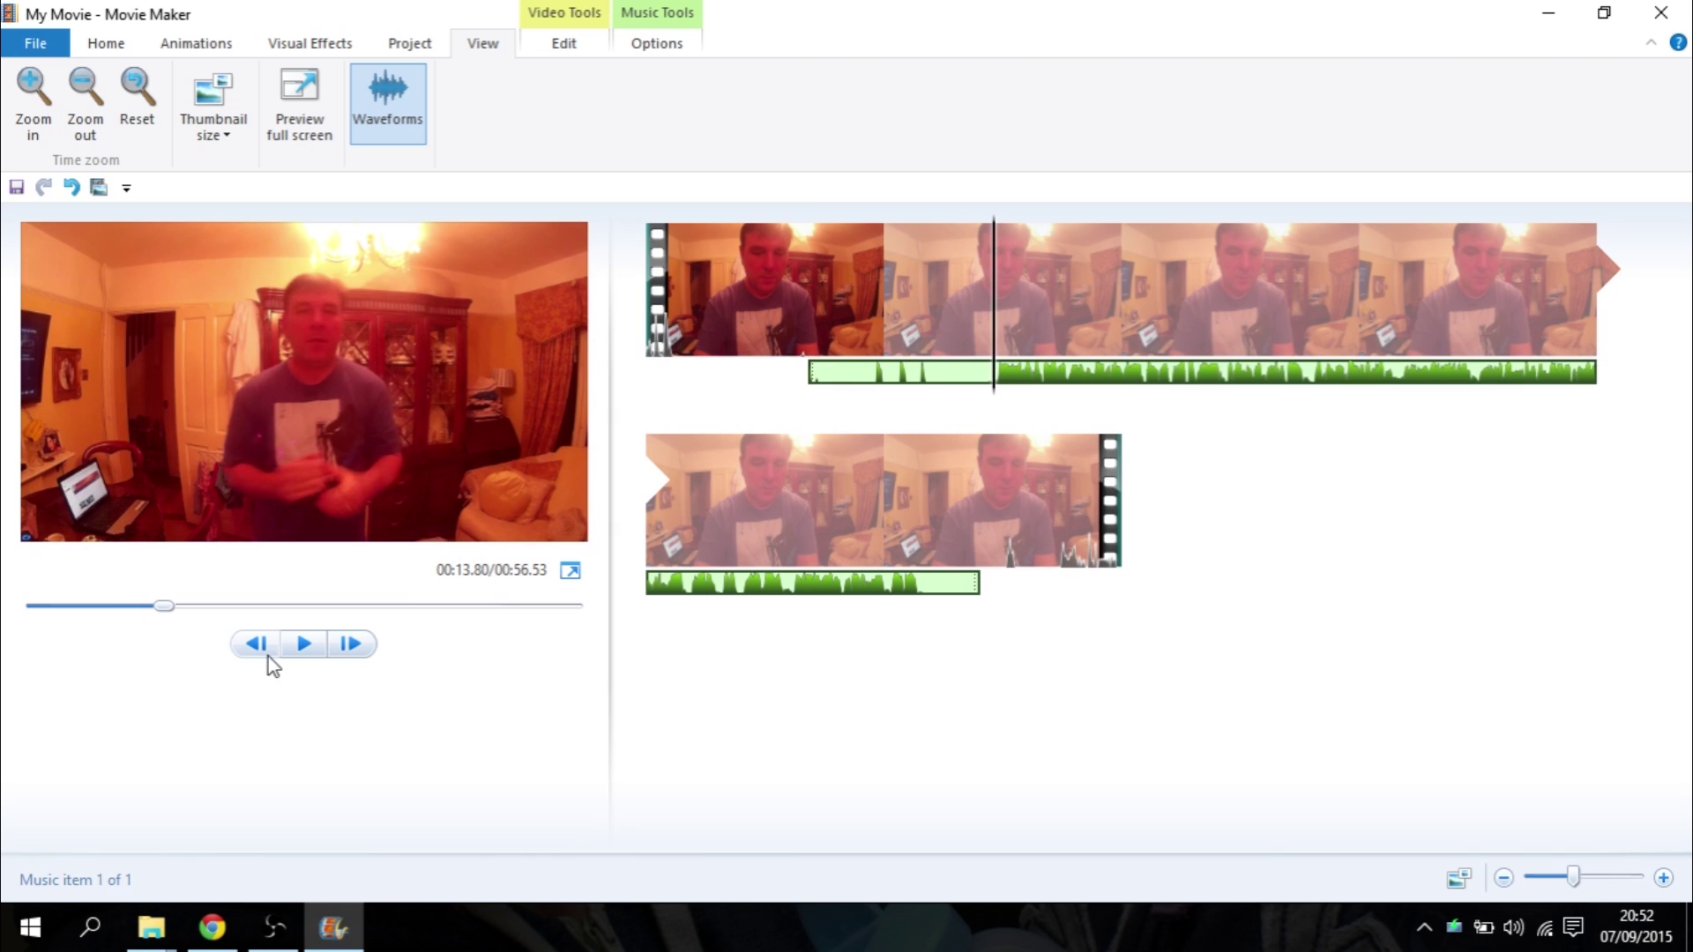
left_click(305, 654)
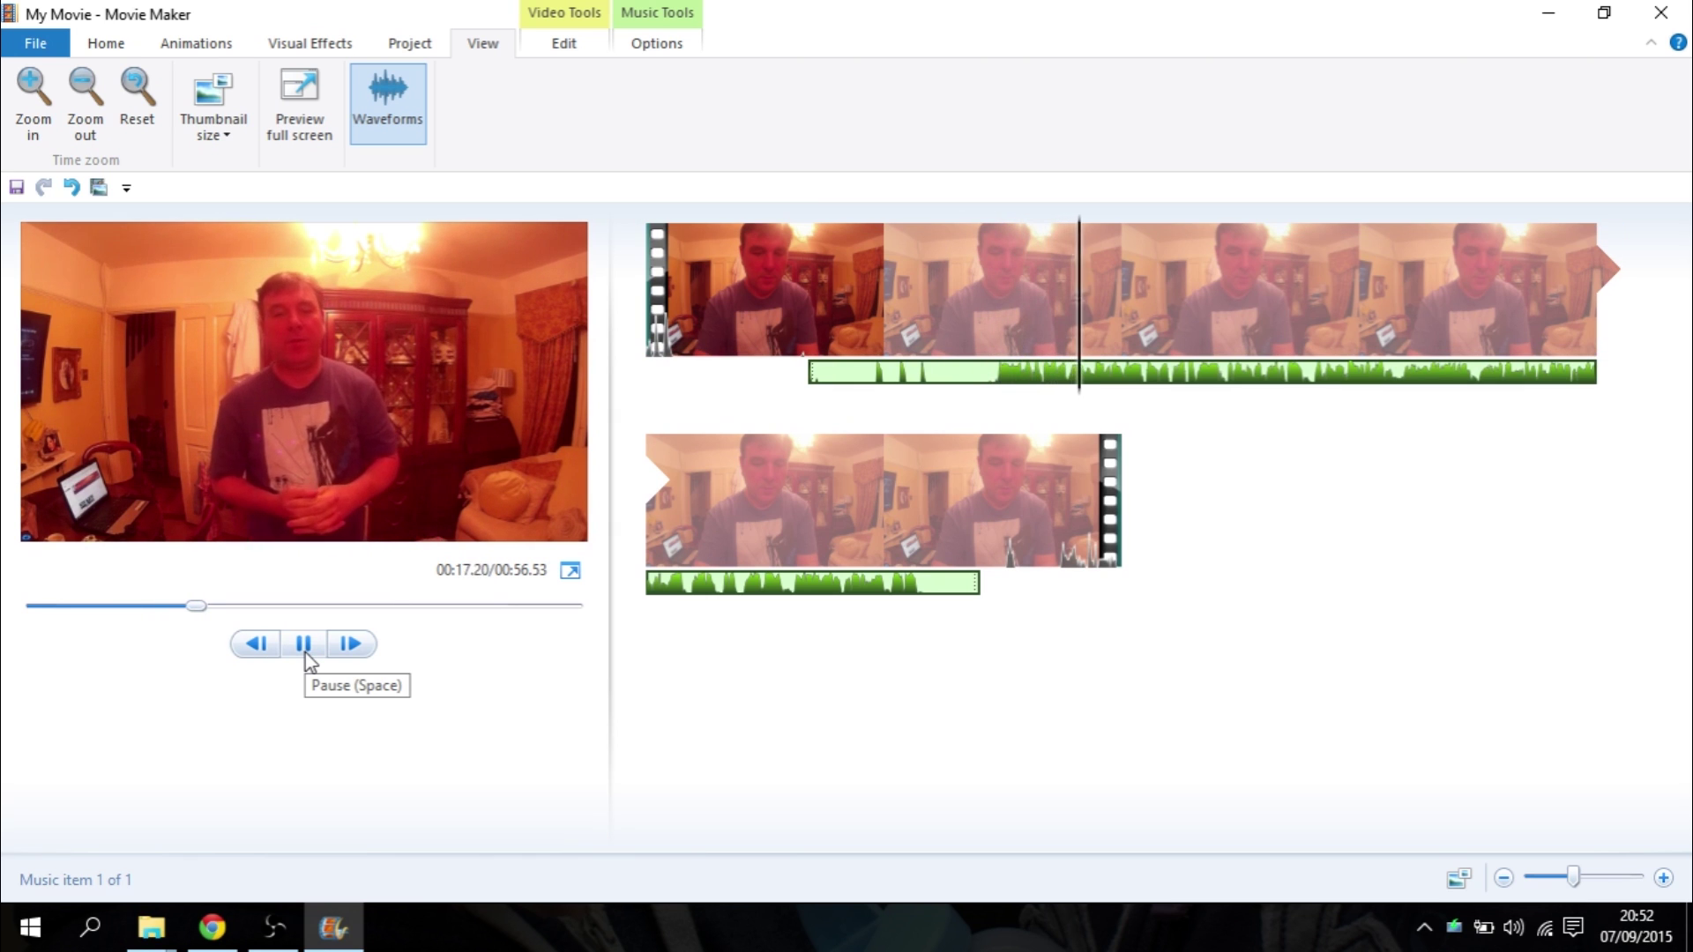
left_click(305, 653)
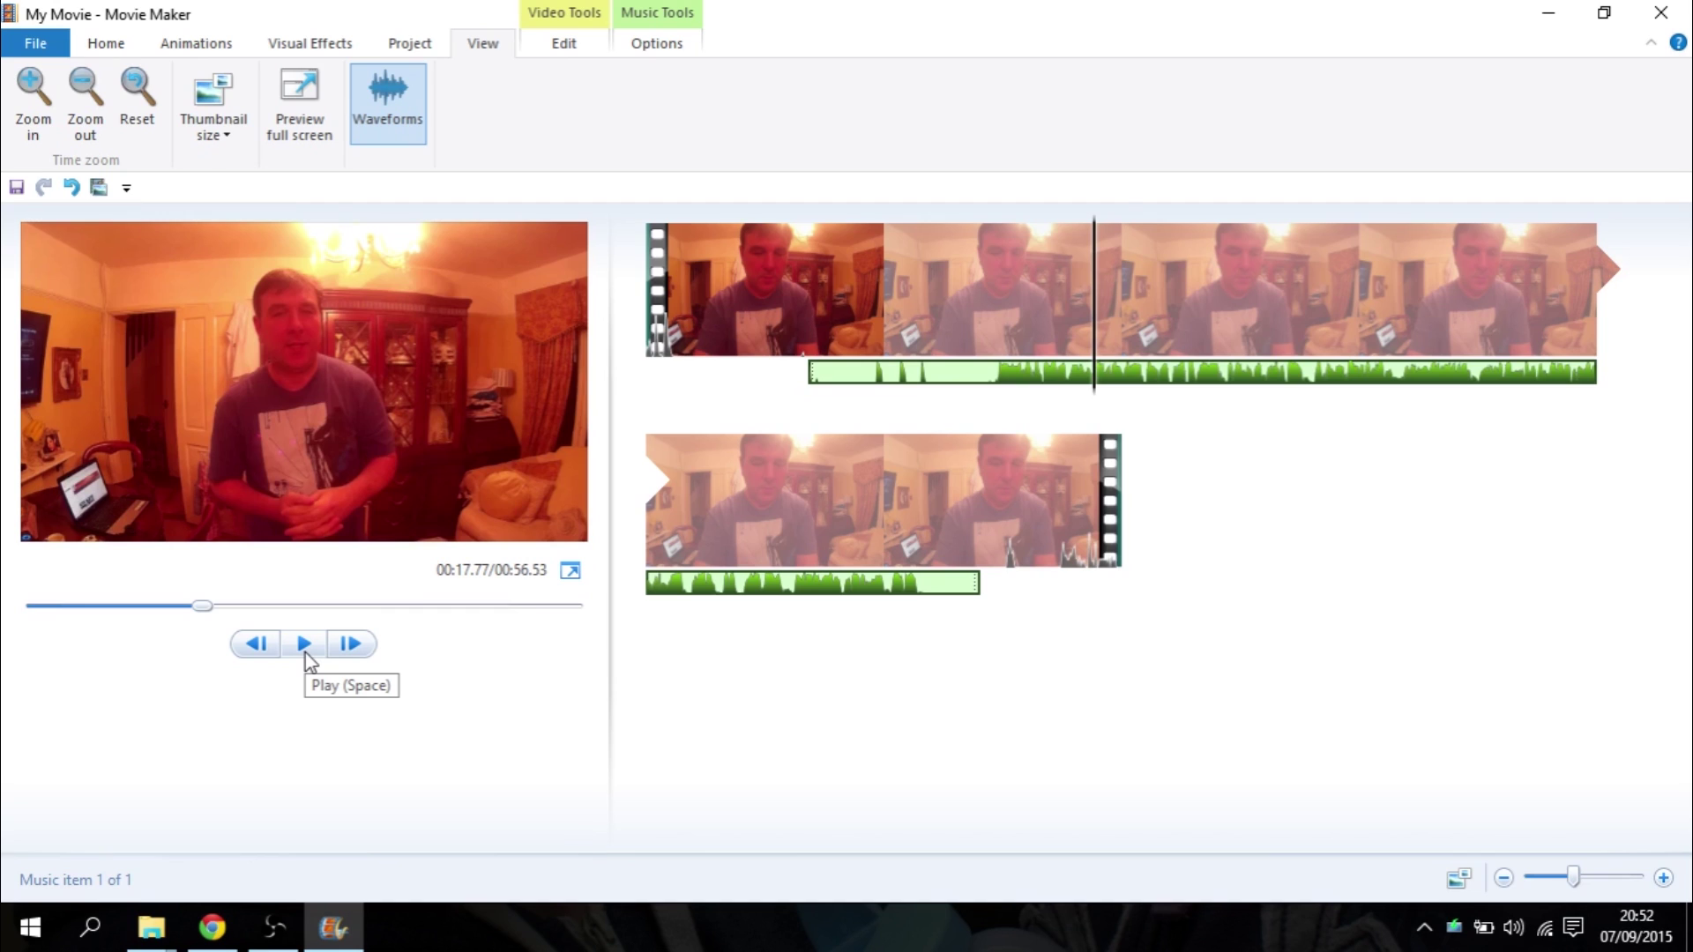